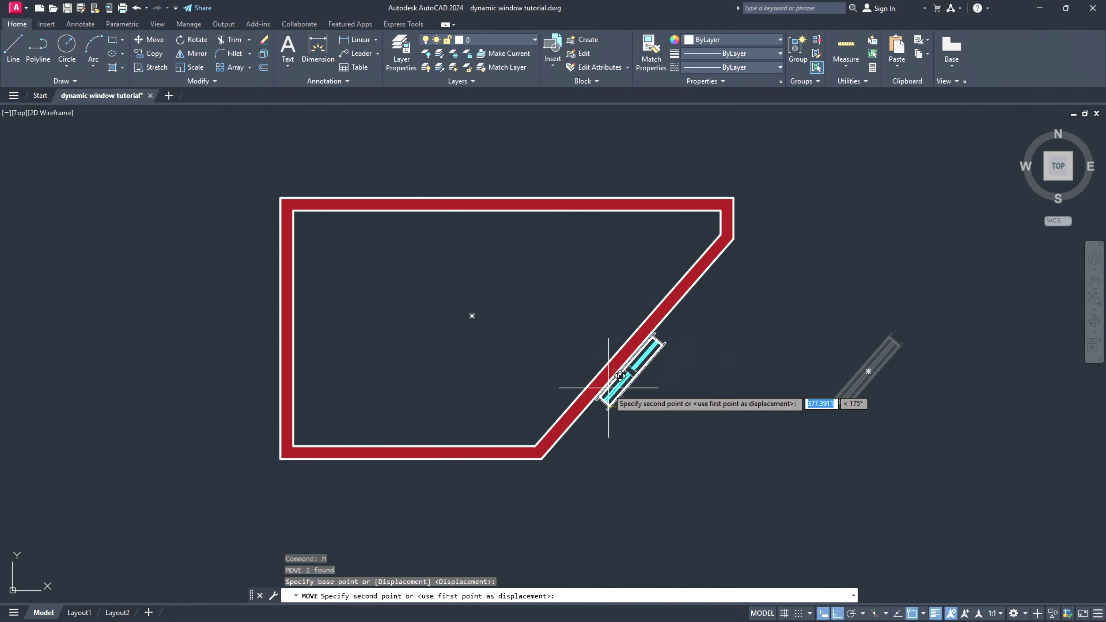
- Finish moving the window block into the slanted wall and stretch it along the wall to about twice its length
scroll(605, 388, up, 5)
click(575, 438)
scroll(575, 438, down, 5)
click(587, 425)
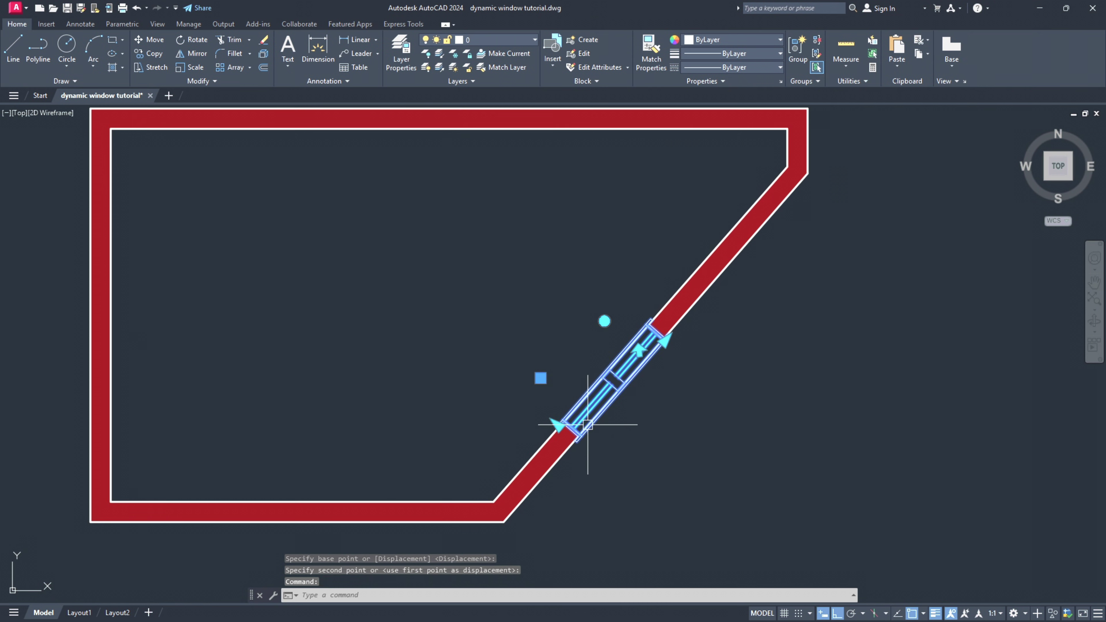
click(665, 341)
scroll(919, 334, down, 2)
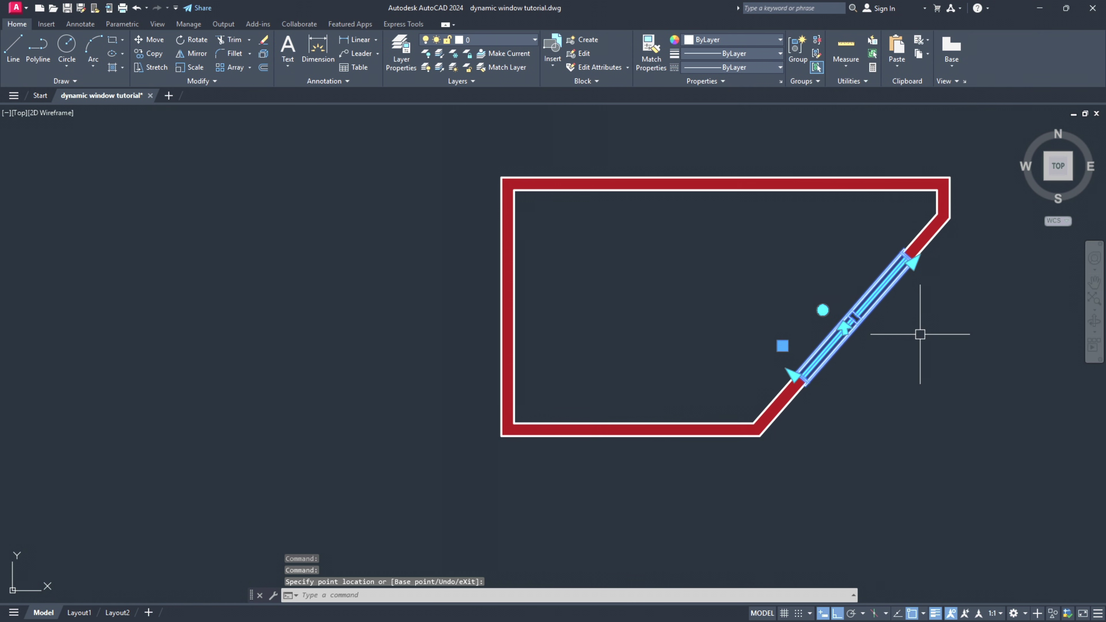
- Copy the slanted wall's window into the middle of the room and rotate the copy to horizontal
text(co)
key(Return)
click(843, 315)
click(628, 315)
key(Escape)
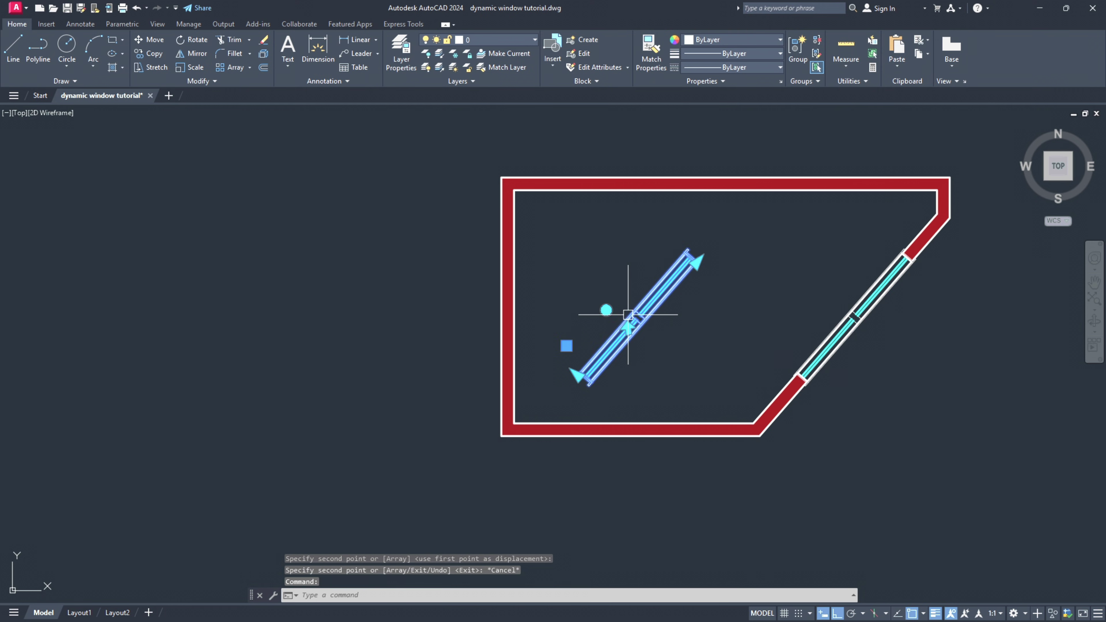
click(606, 309)
key(space)
key(space)
click(635, 321)
- Move the horizontal window copy by its end point into the lower wall
text(m)
key(Return)
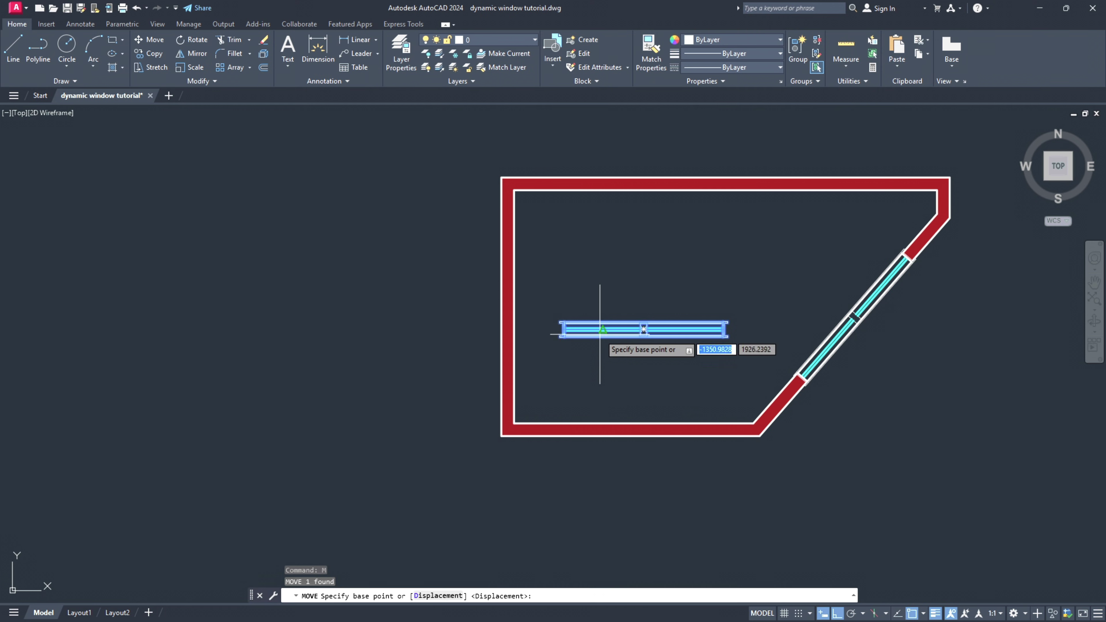
scroll(553, 327, up, 3)
click(554, 327)
scroll(516, 405, down, 3)
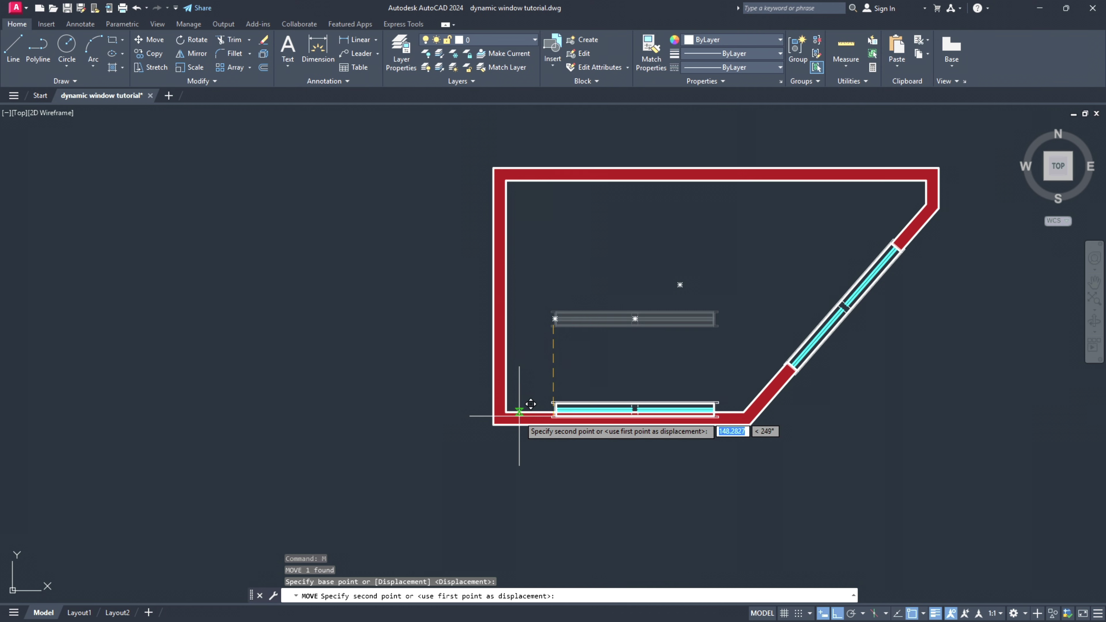
scroll(594, 436, up, 3)
click(594, 436)
- Copy the lower wall's window up into the room and rotate the copy to vertical
scroll(595, 435, down, 2)
click(692, 422)
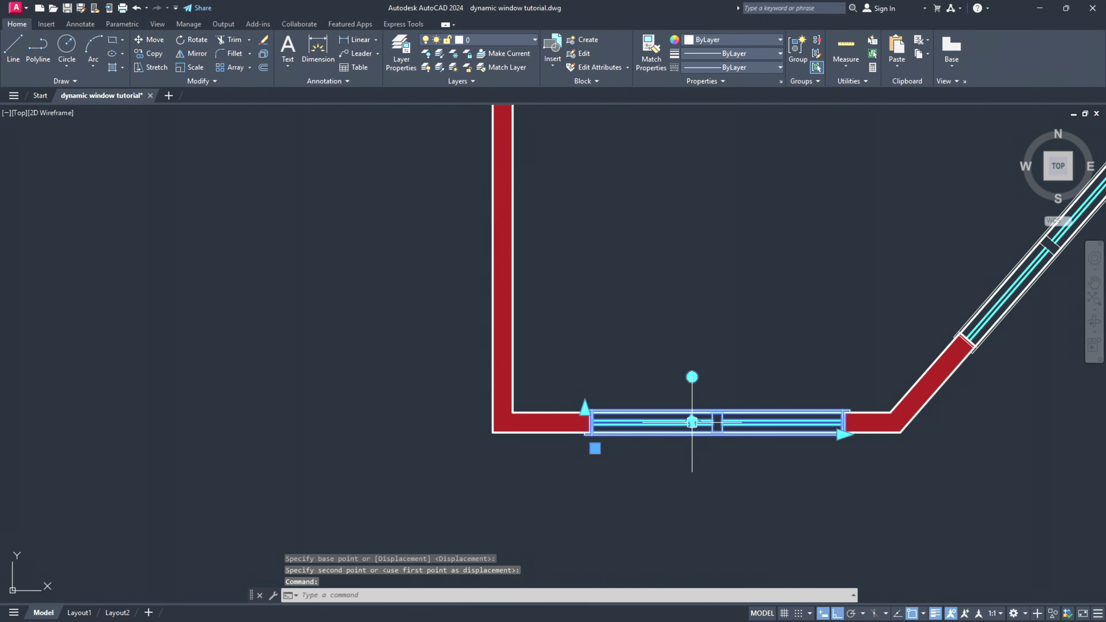
text(co)
key(Return)
click(724, 453)
click(730, 284)
key(Escape)
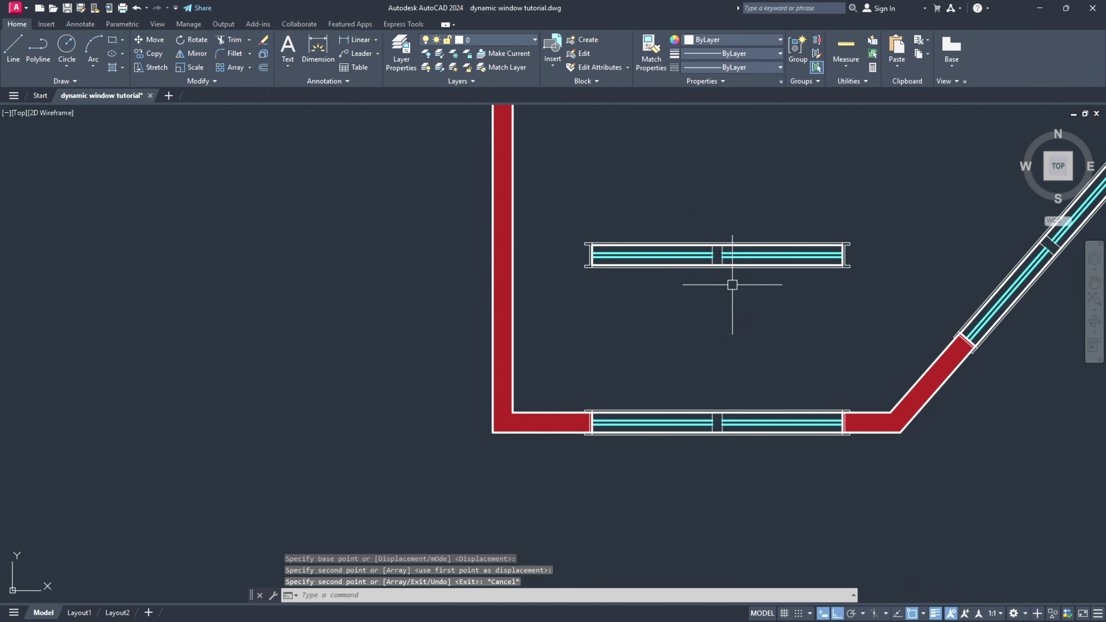
click(710, 244)
click(692, 210)
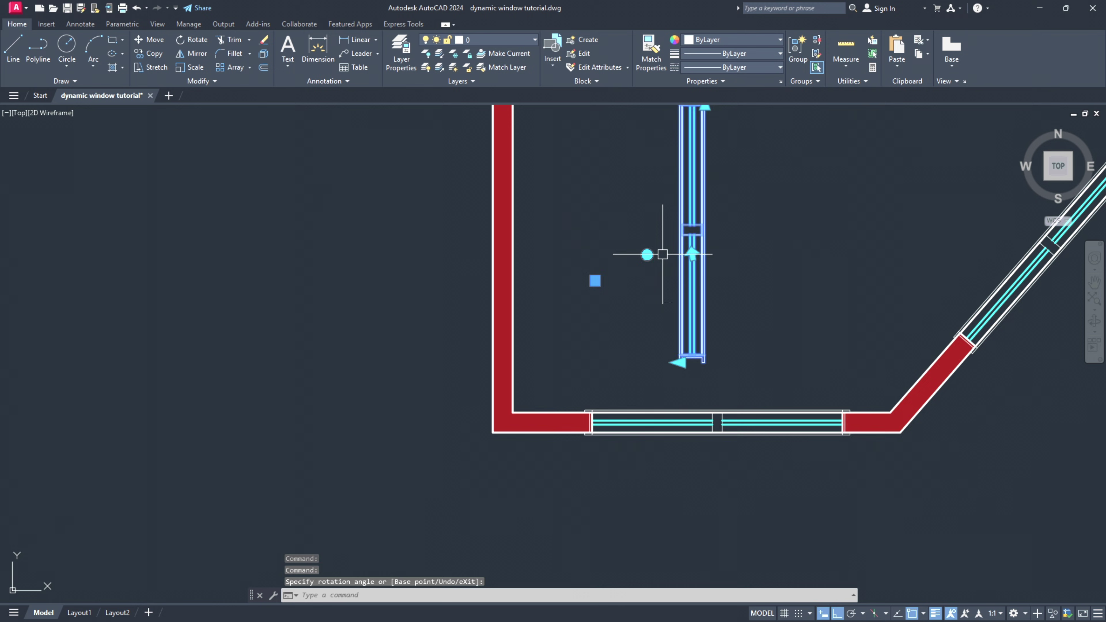
scroll(753, 312, down, 2)
click(755, 312)
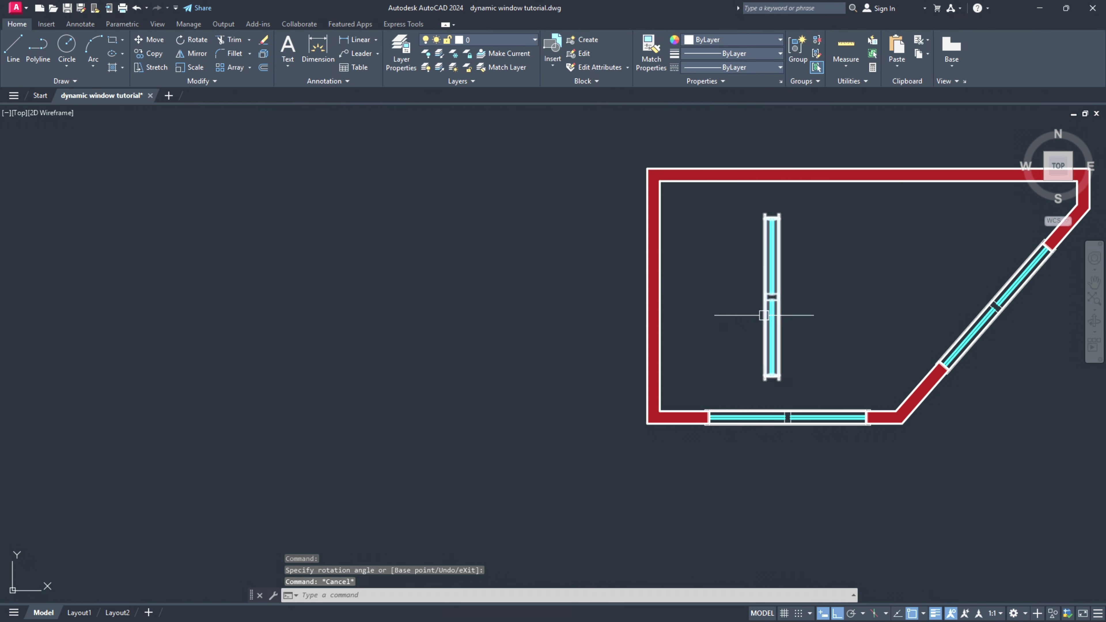
- Move the vertical window copy by its lower corner into the room's left wall
click(770, 314)
text(m)
key(Return)
scroll(759, 388, up, 3)
click(760, 394)
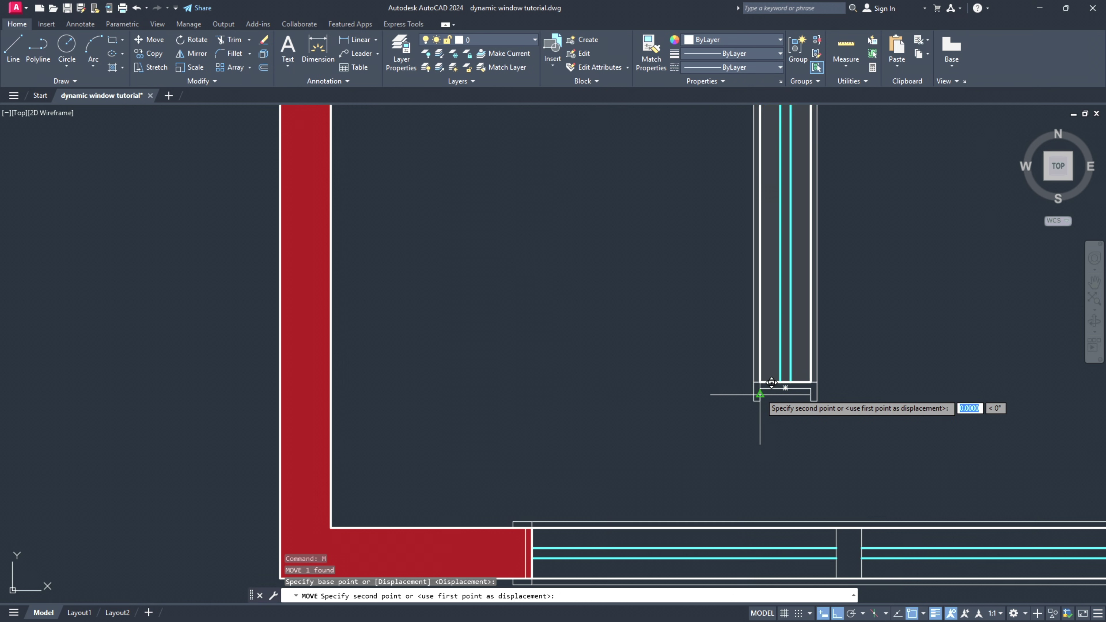
scroll(783, 387, down, 2)
click(469, 387)
- Shorten the left wall's window to about half its length and move it up along the wall
middle_drag(515, 297, 634, 407)
click(592, 335)
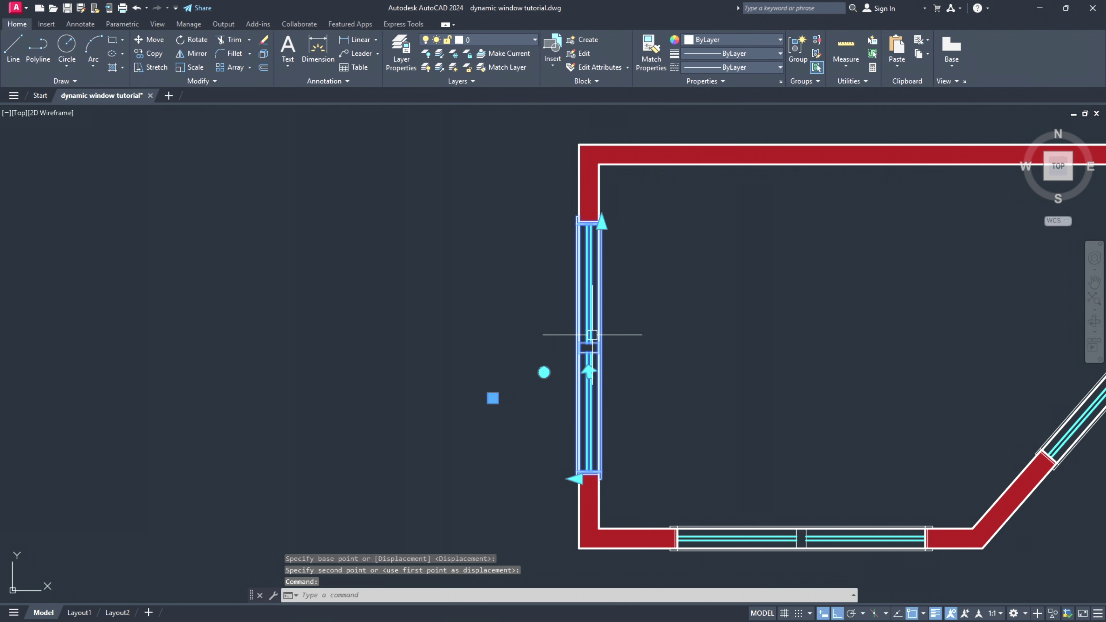
click(600, 223)
click(593, 344)
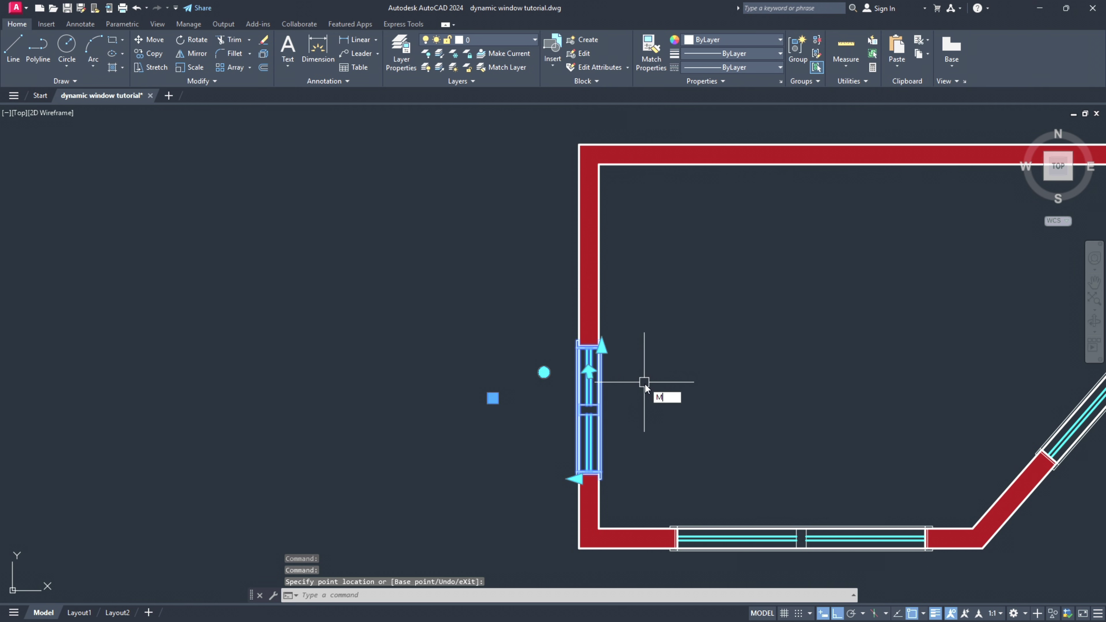
text(m)
key(Return)
click(659, 401)
click(657, 339)
scroll(659, 363, down, 2)
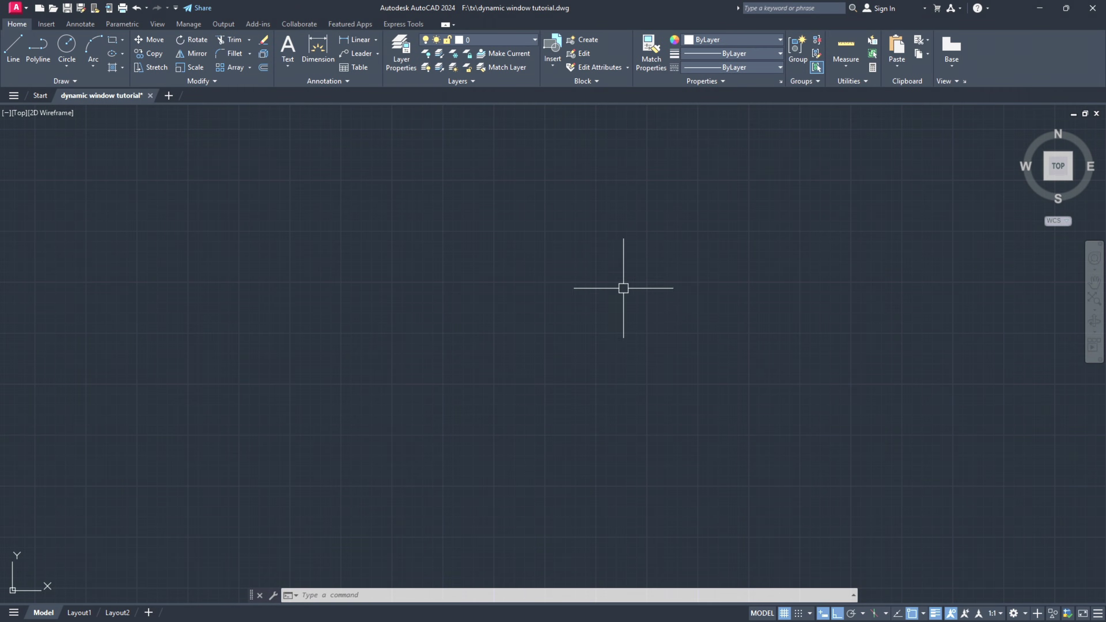
- Draw a horizontal rectangle 200 wide and 20 high in the empty drawing
mouse_move(424, 359)
middle_down()
mouse_move(447, 362)
mouse_move(428, 344)
middle_up()
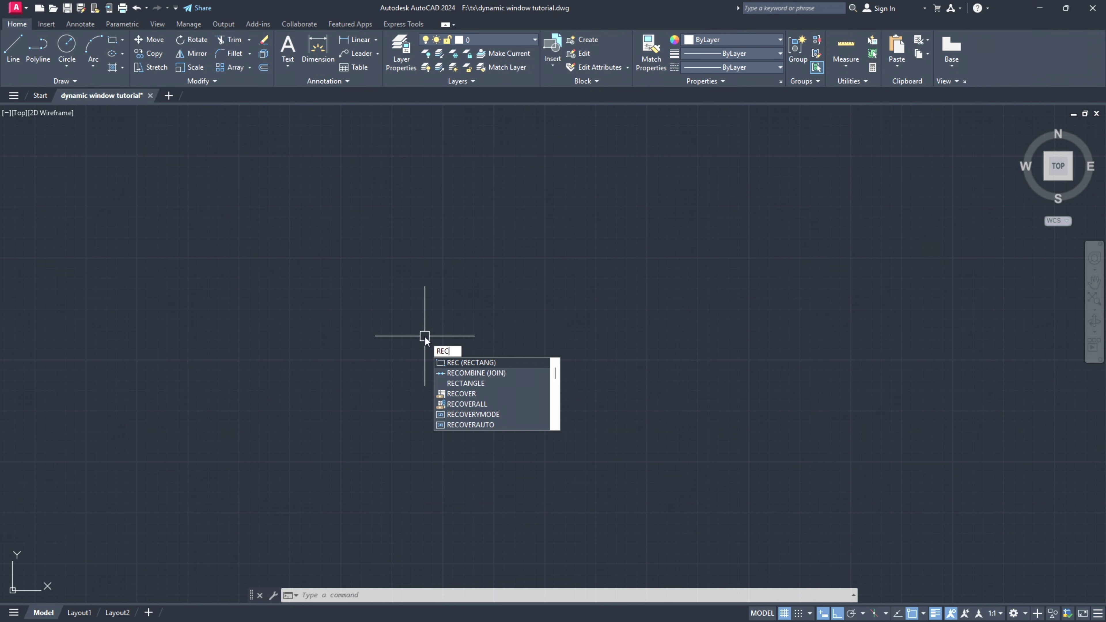
key(Return)
click(416, 322)
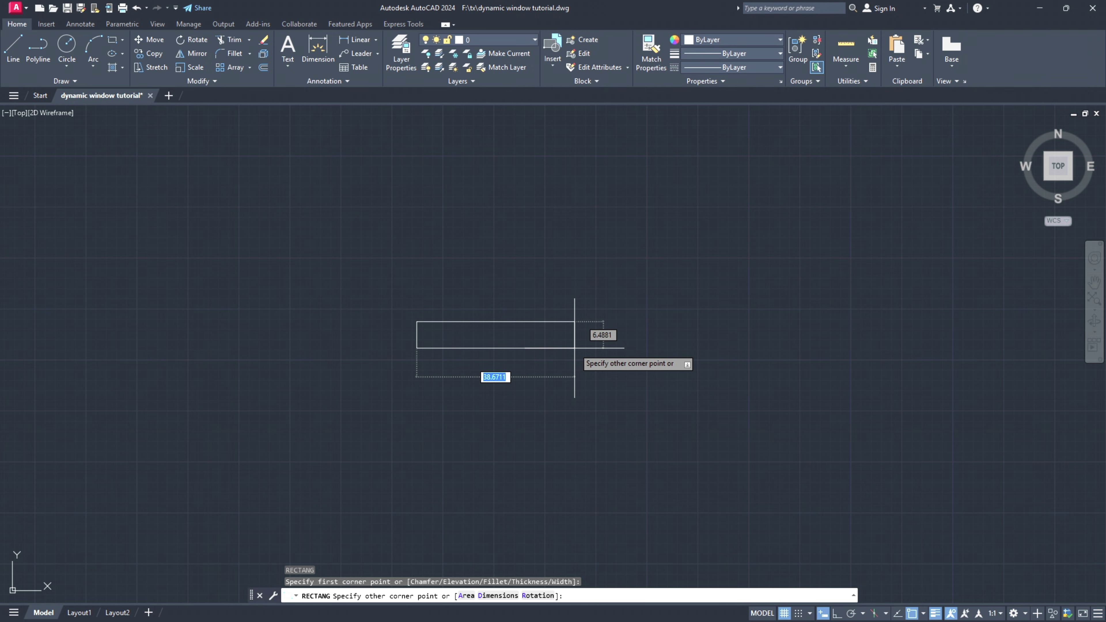
text(200)
key(Tab)
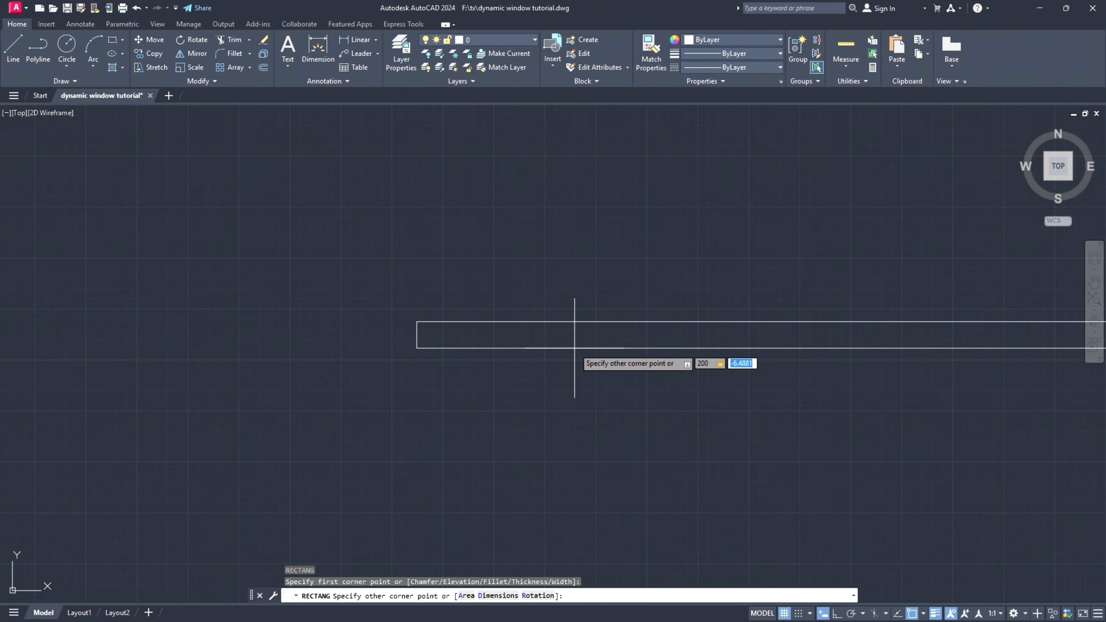
text(20)
key(Return)
scroll(575, 347, down, 4)
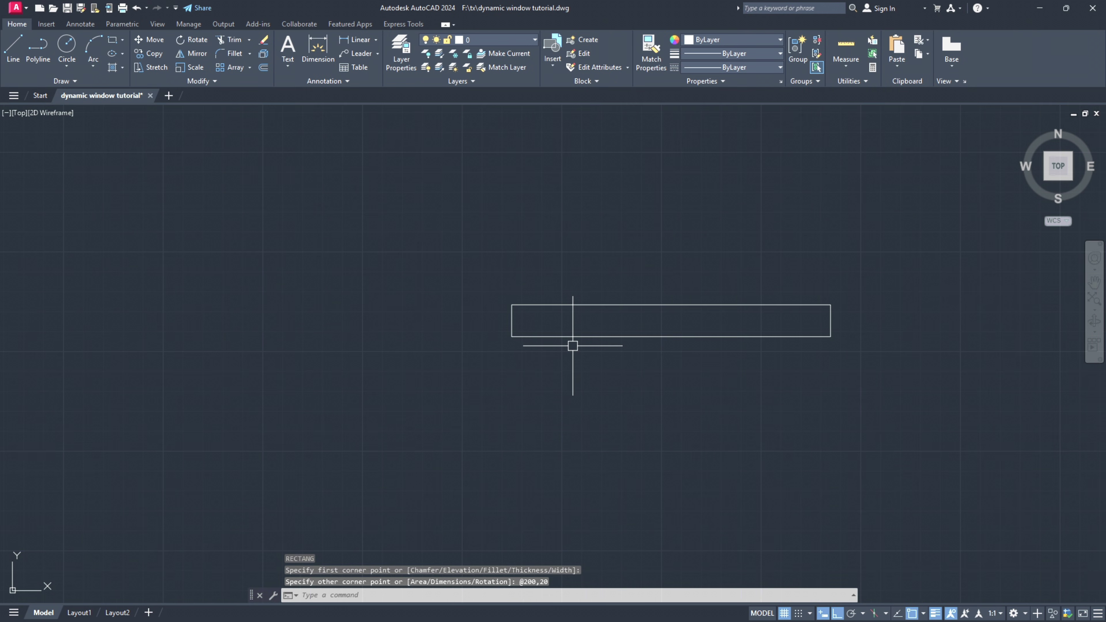
middle_drag(526, 328, 447, 348)
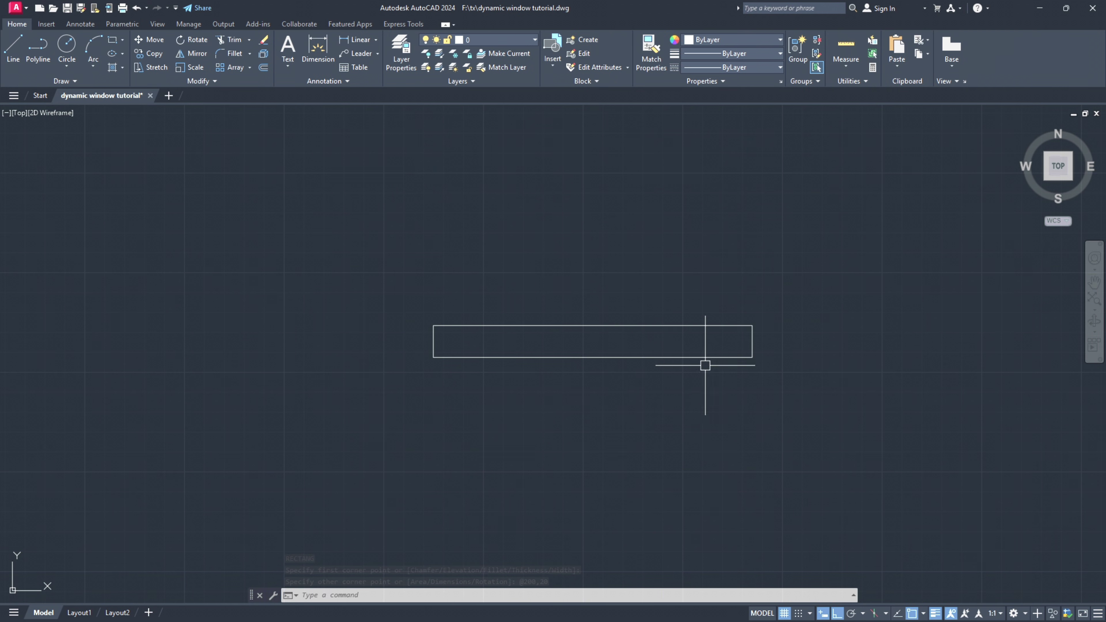
- Draw a second rectangle 10 wide and 20 high just below the long rectangle
middle_drag(654, 381, 551, 403)
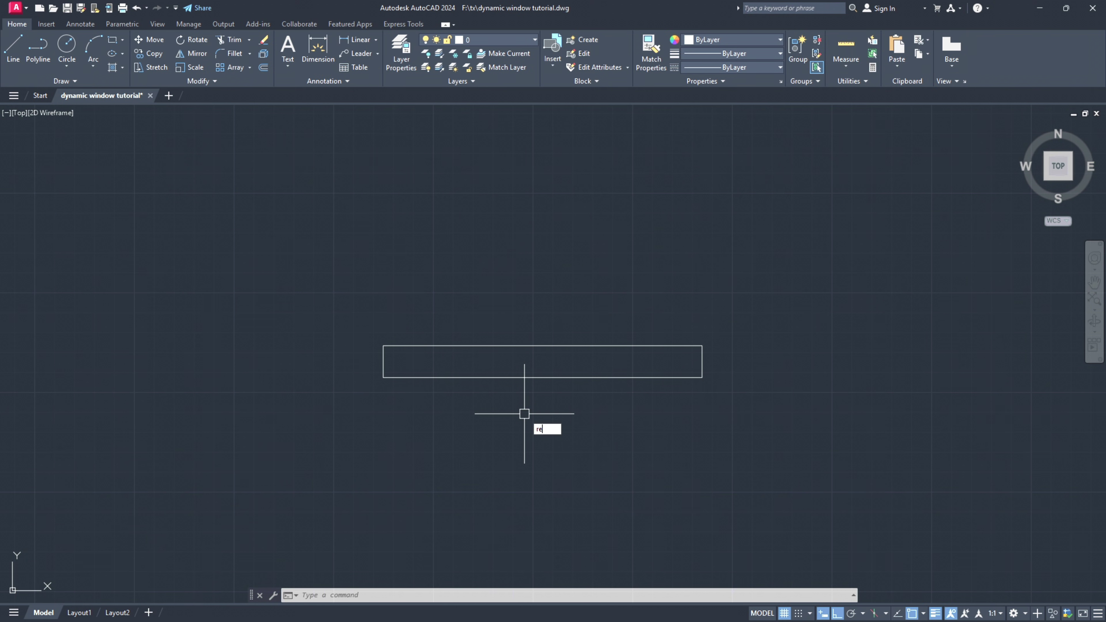
key(Return)
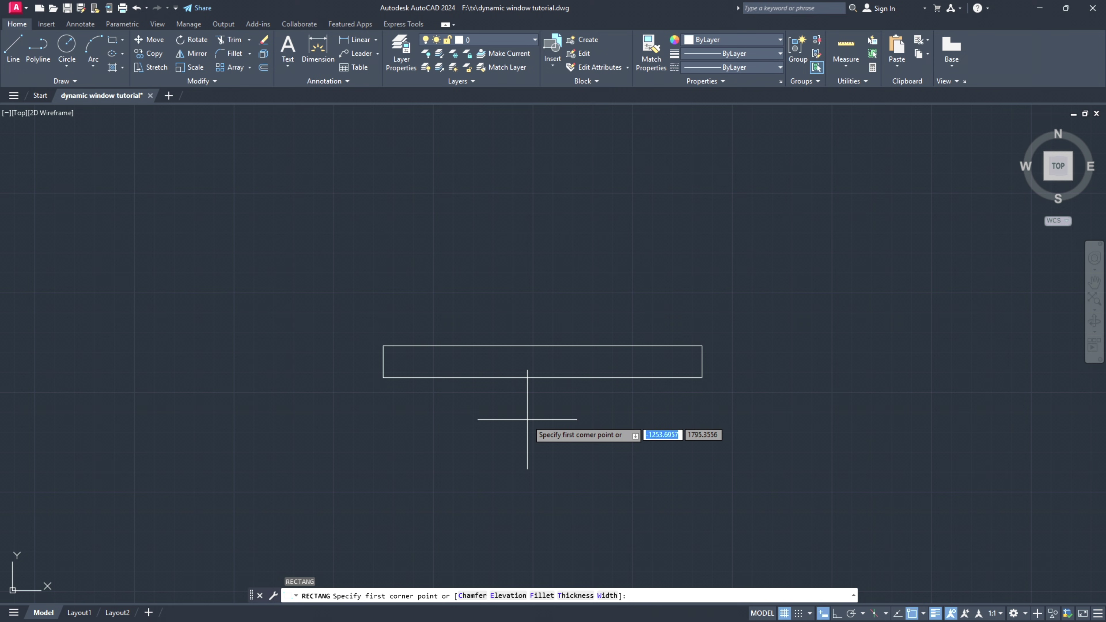
click(526, 420)
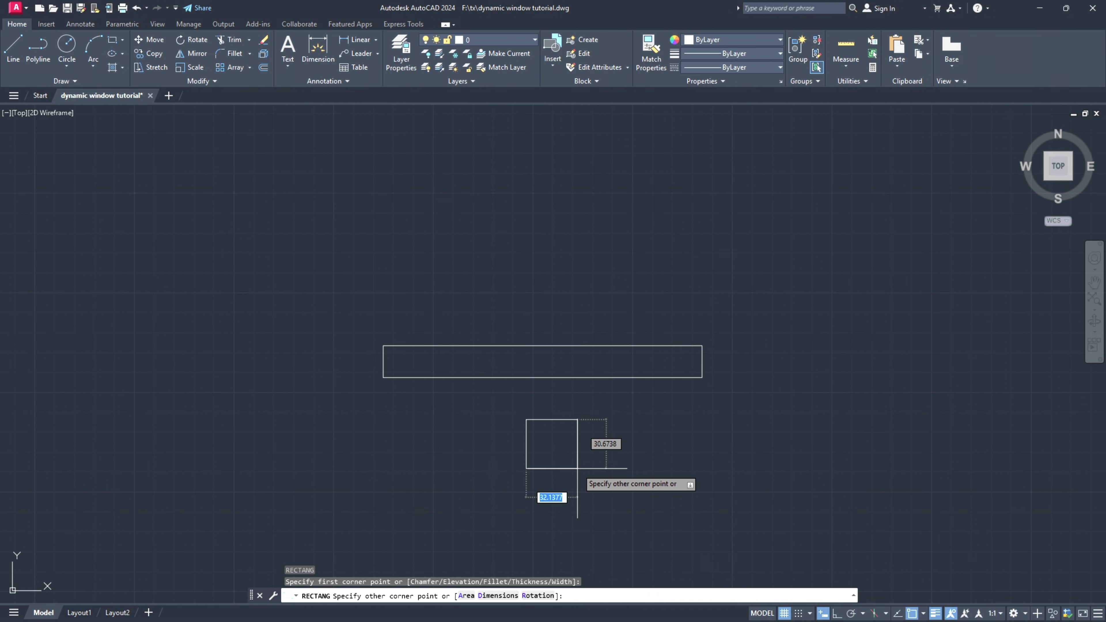
text(10,20)
key(Return)
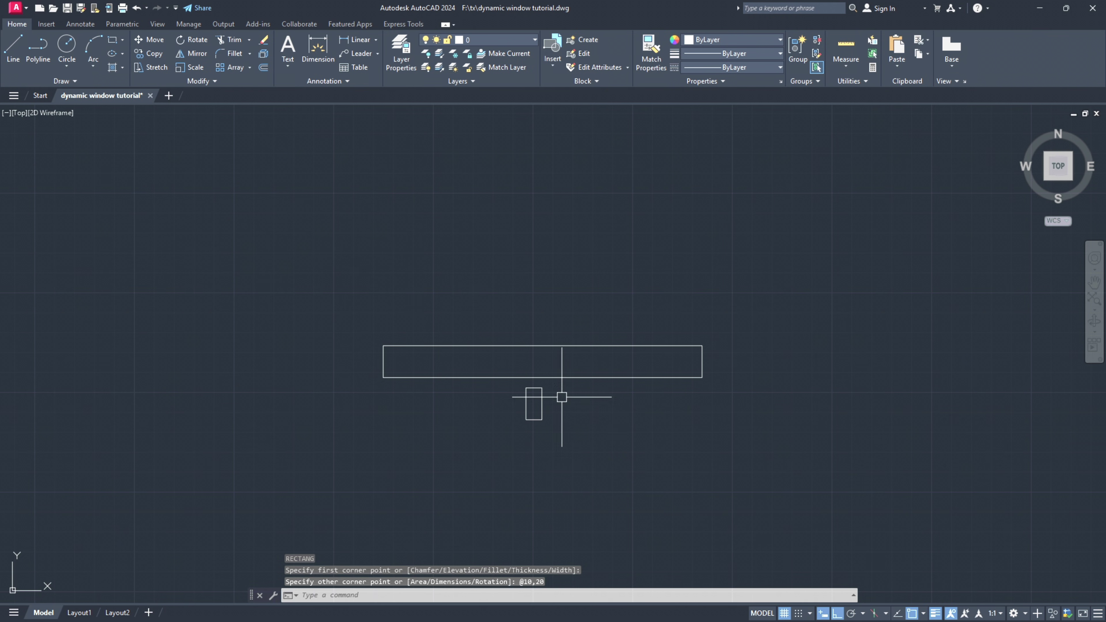
- Move the small rectangle into the middle of the long rectangle, aligning the midpoints of their upper edges
scroll(546, 385, up, 2)
click(541, 387)
text(m)
key(Return)
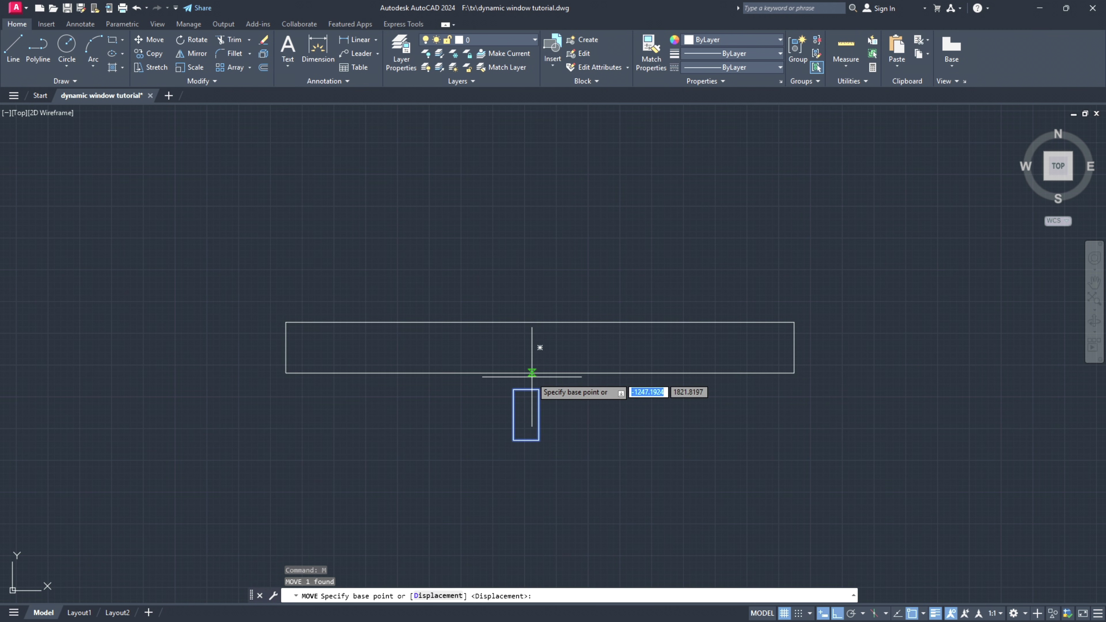
click(539, 389)
click(551, 310)
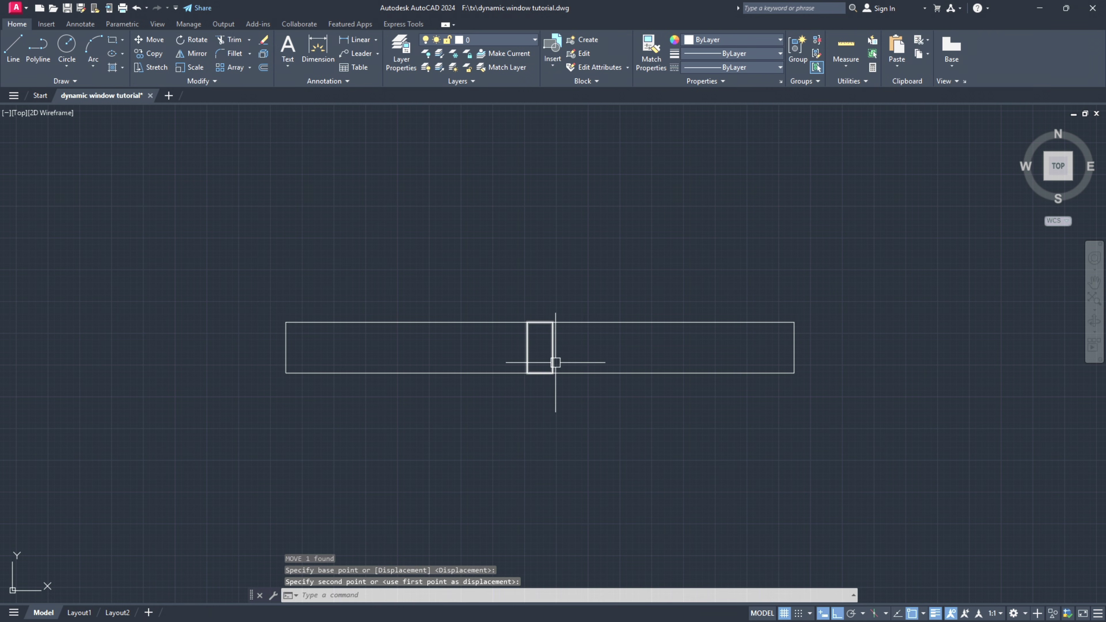
scroll(553, 365, down, 2)
- Draw an open bracket-shaped polyline left of the long rectangle, with two 5-unit legs pointing left and a vertical matching the rectangle's height
middle_drag(521, 358, 557, 395)
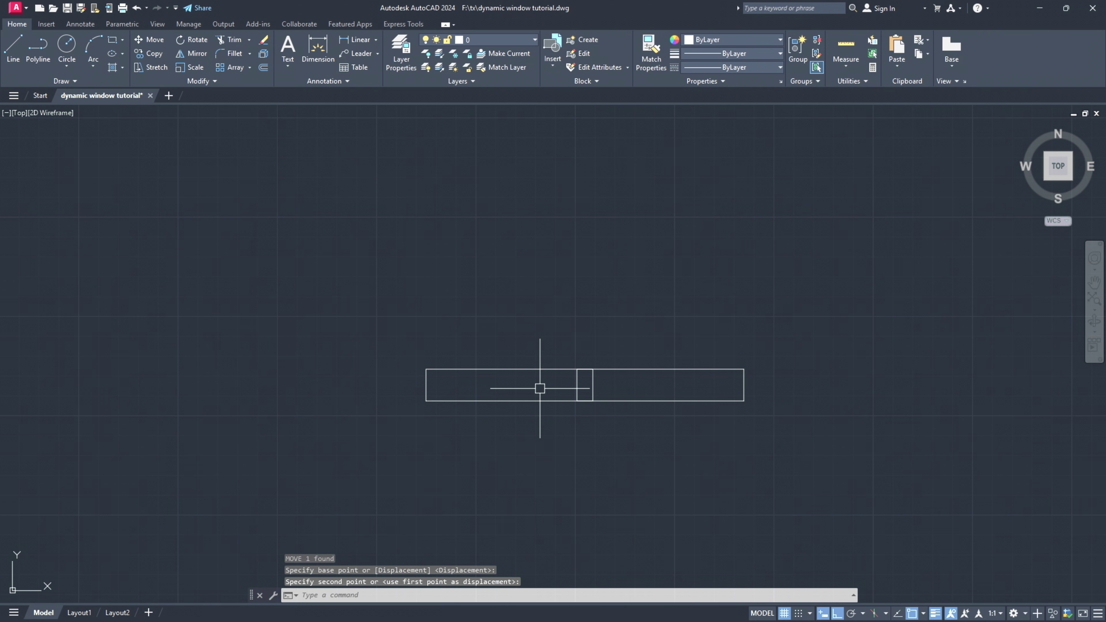
text(pl)
key(Return)
middle_drag(333, 407, 619, 432)
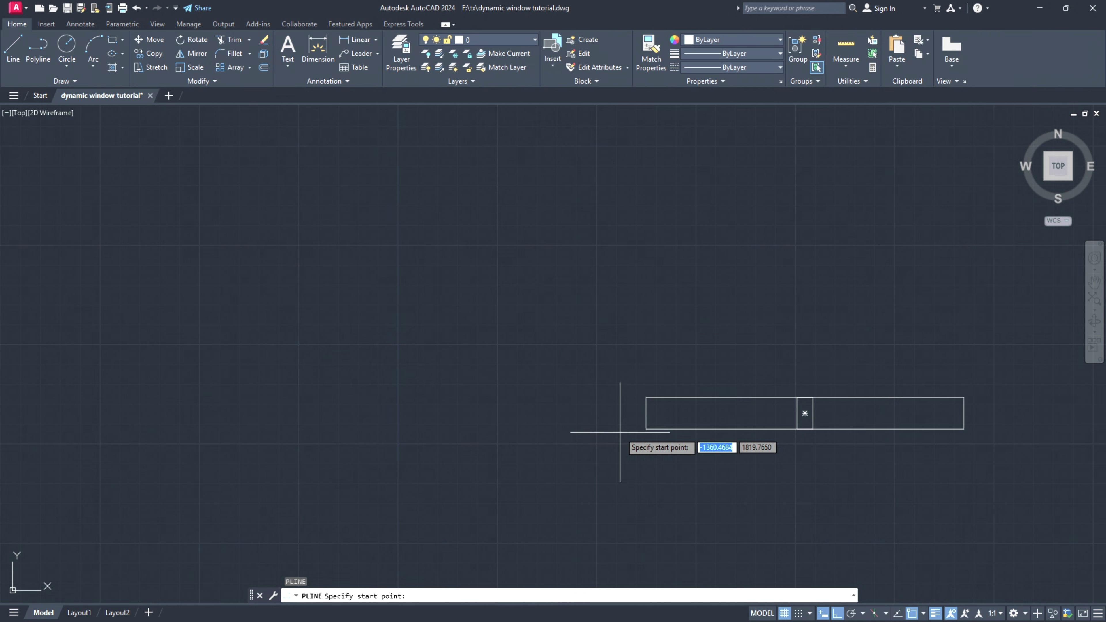
scroll(655, 436, up, 2)
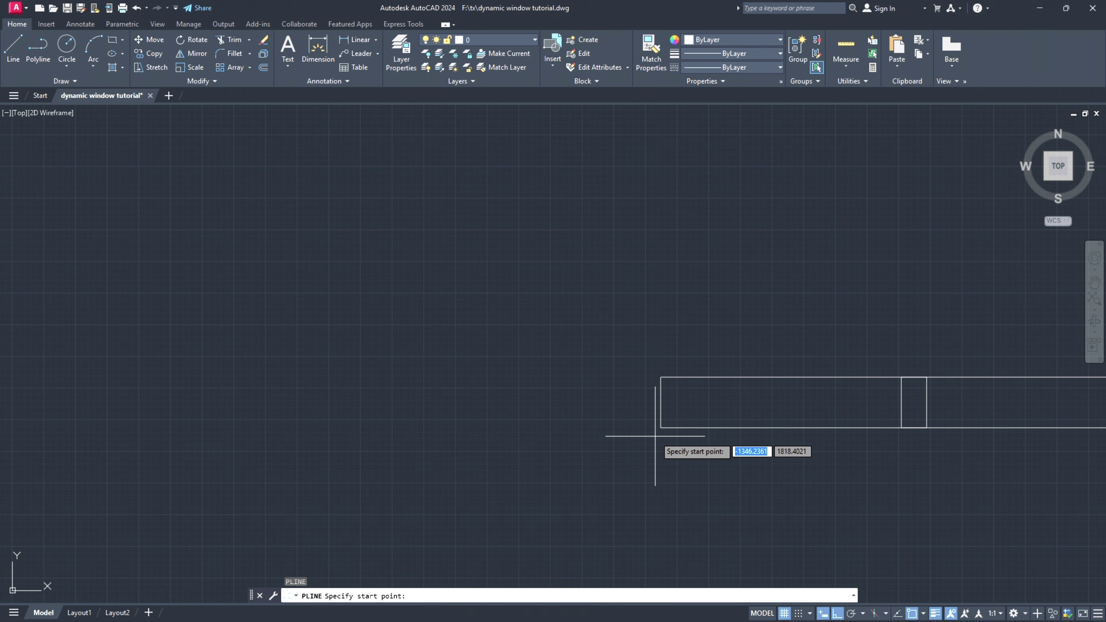
click(623, 427)
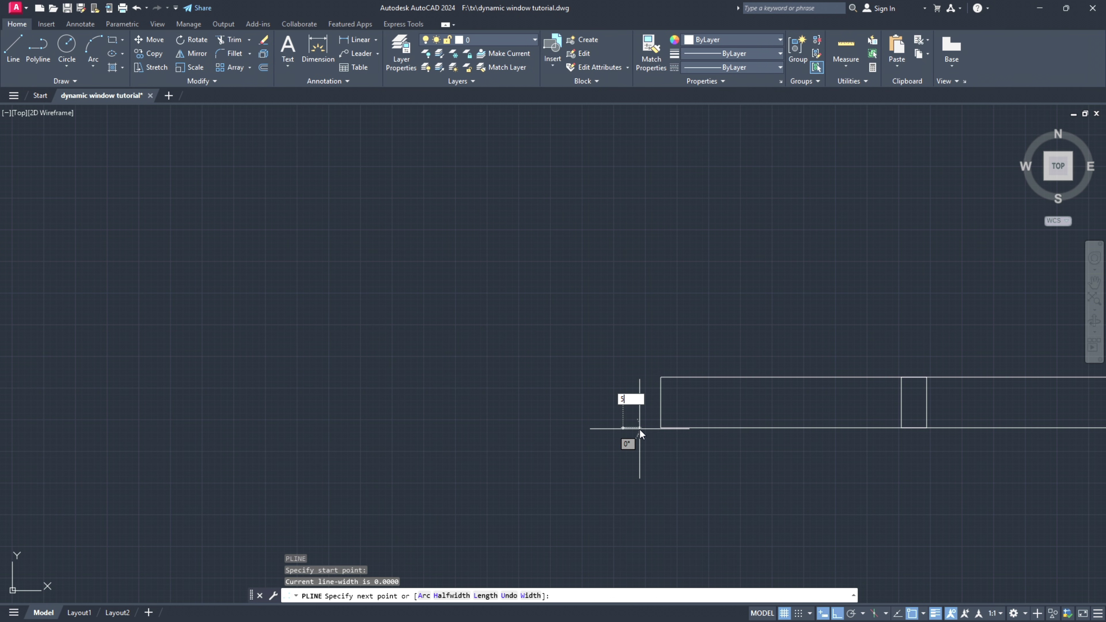
text(5)
key(Return)
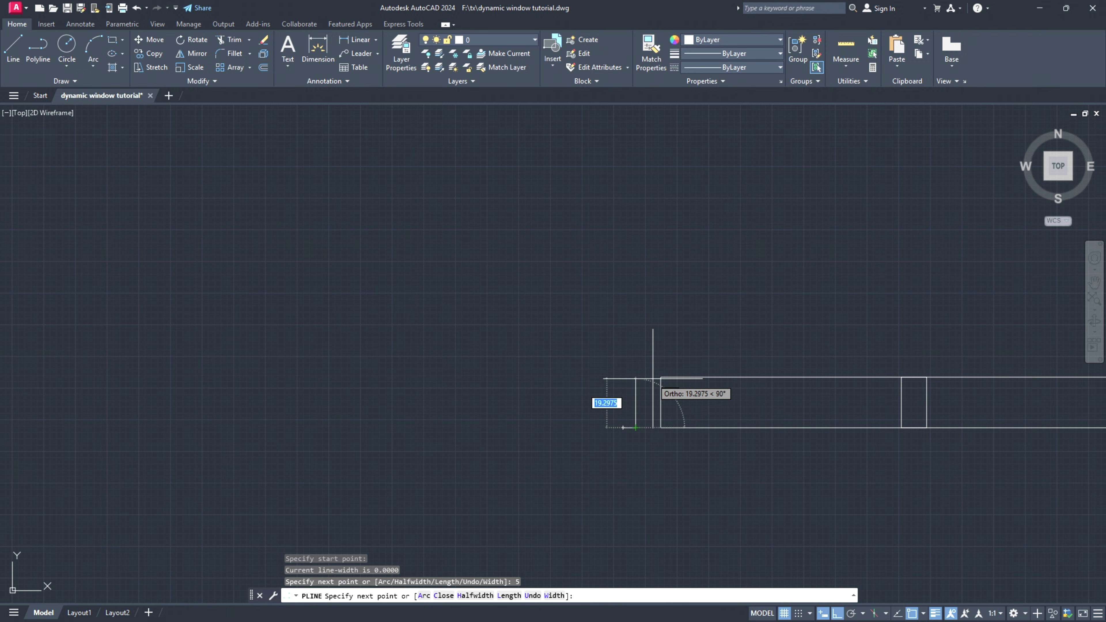
click(635, 378)
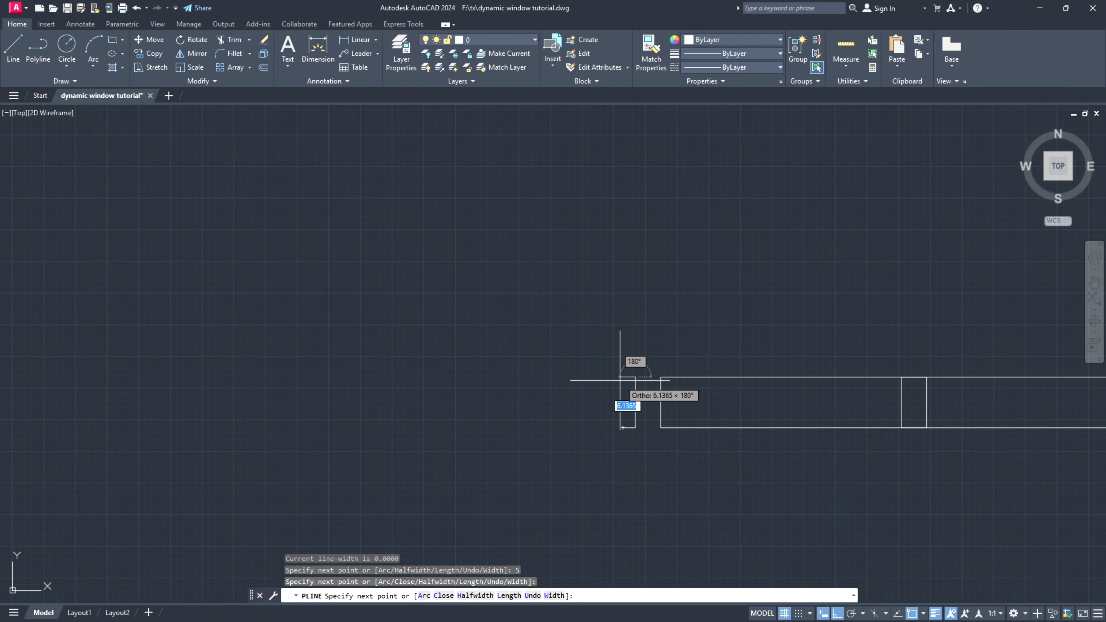
text(5)
key(Return)
key(Return)
scroll(631, 419, up, 3)
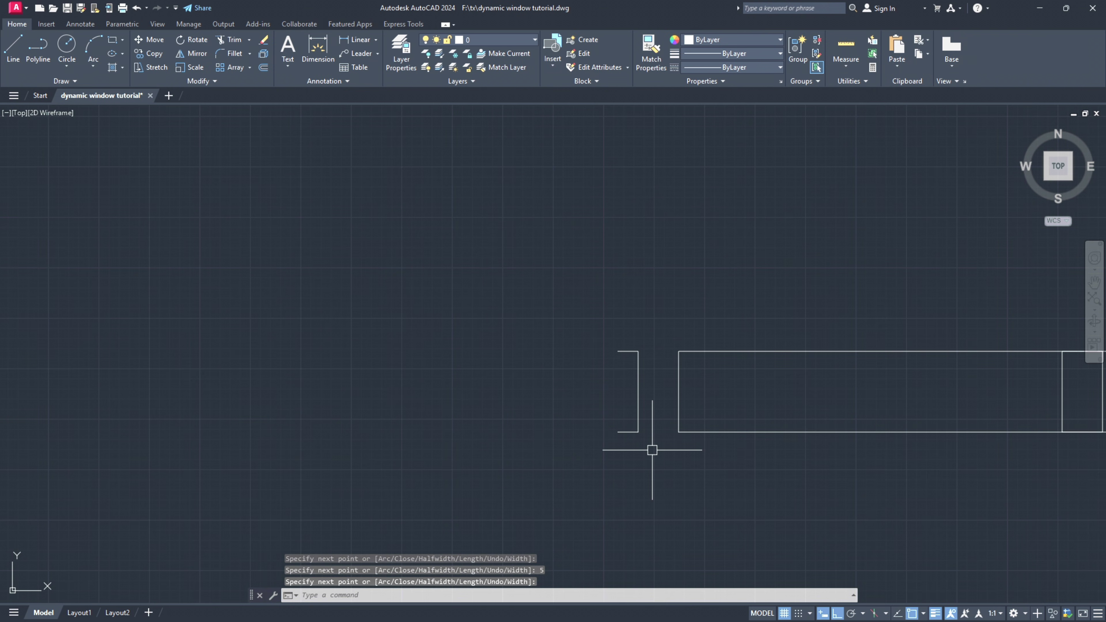
click(651, 450)
click(587, 334)
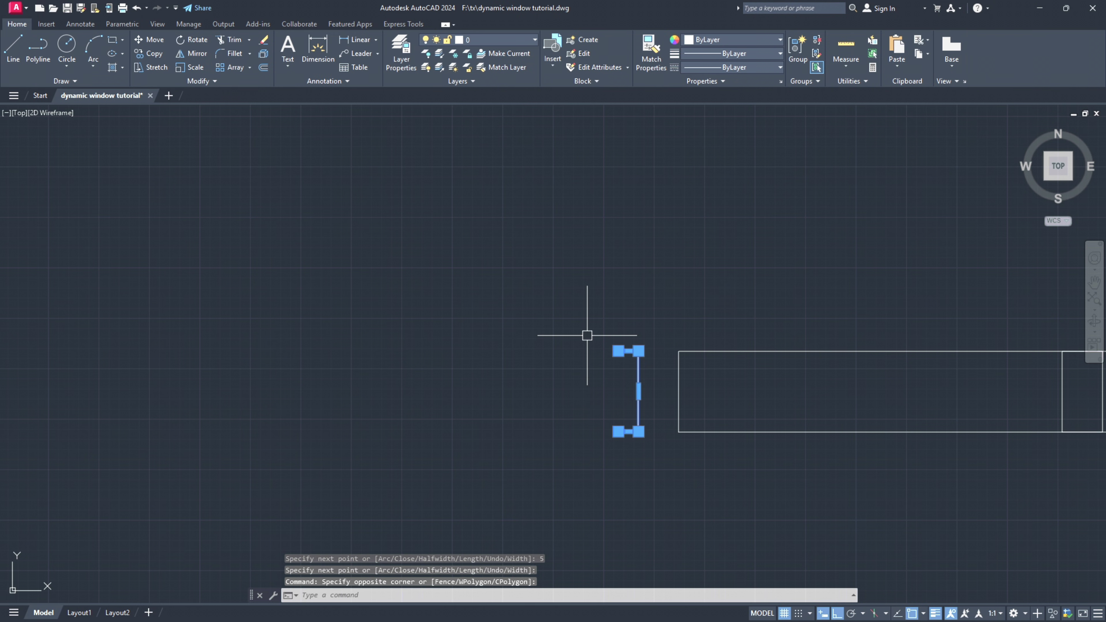
right_click(587, 336)
key(Escape)
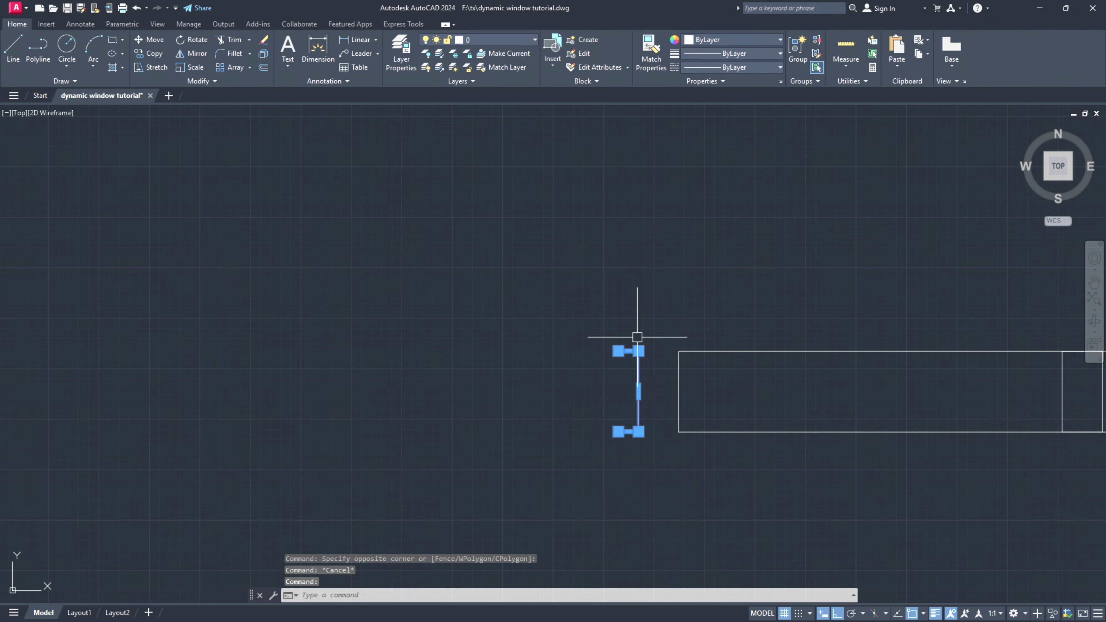
key(Escape)
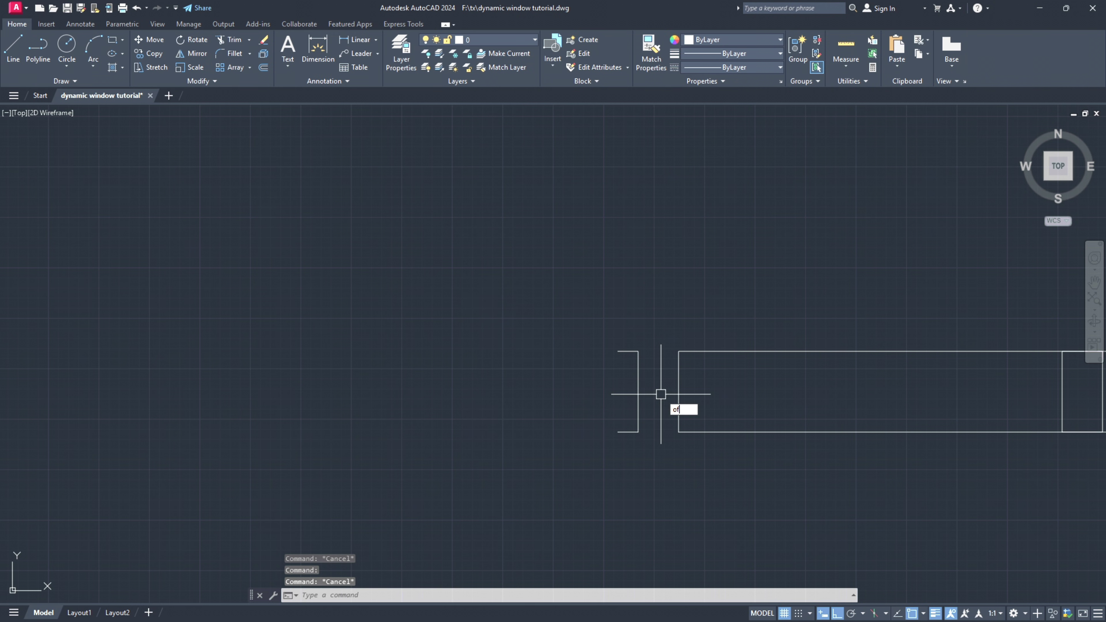
- Offset the open bracket polyline 2.5 units outward, toward the long rectangle
key(Return)
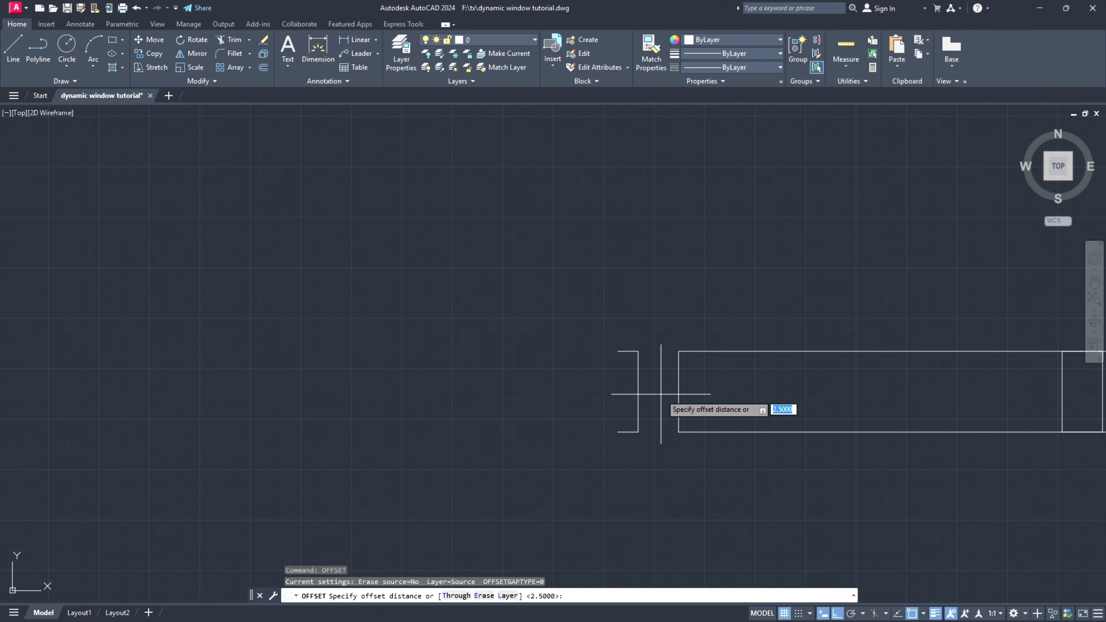
middle_drag(661, 394, 641, 393)
key(Return)
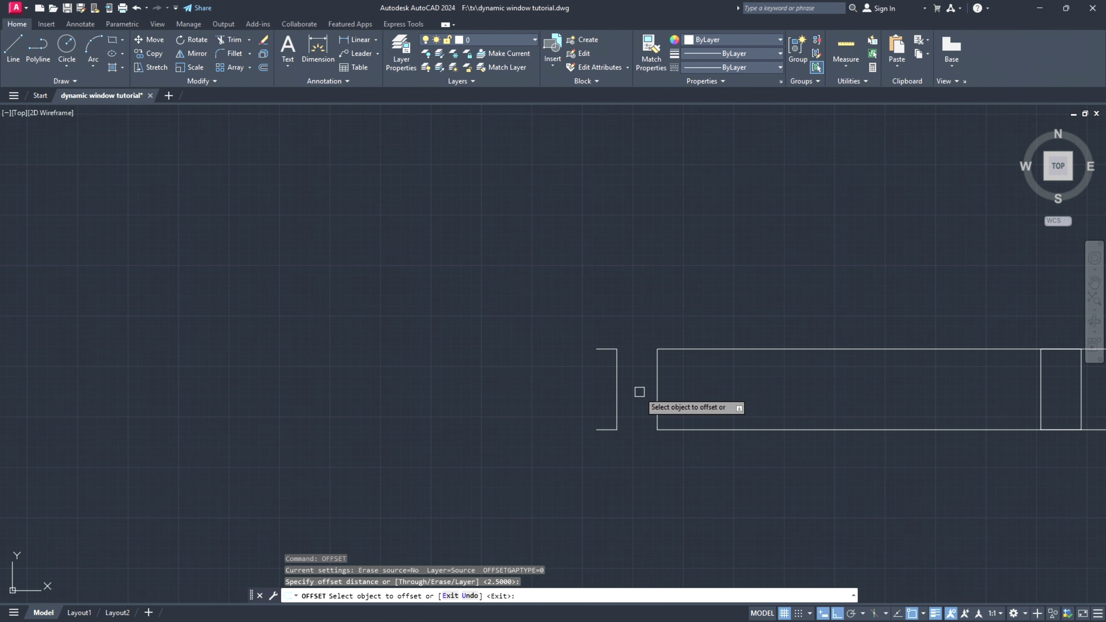
click(617, 382)
click(630, 382)
key(Escape)
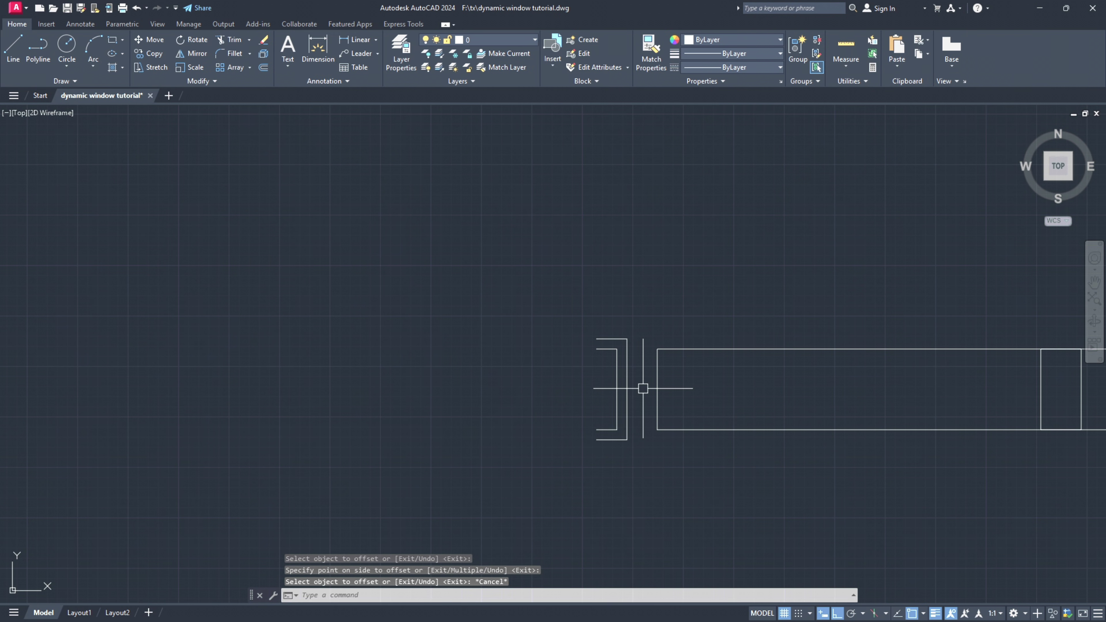
- Close the upper and lower open ends of the double bracket with short vertical lines between the inner and outer legs
text(l)
key(Return)
click(596, 430)
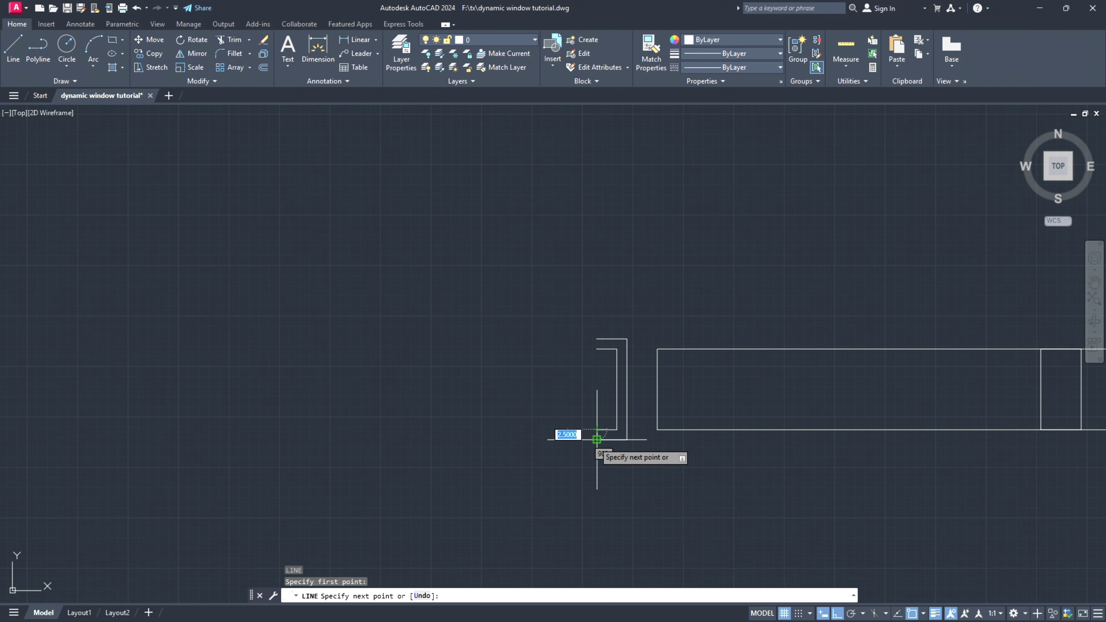
click(596, 440)
key(Escape)
key(Return)
click(591, 348)
key(Escape)
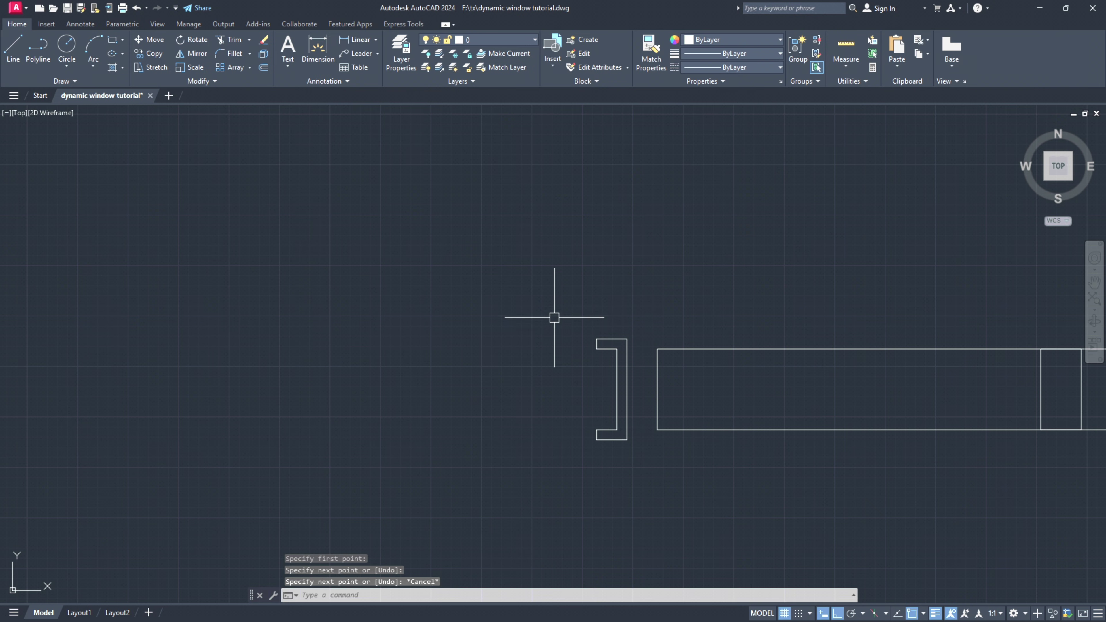
- Join the two bracket polylines and their end lines into one closed polyline
click(554, 311)
click(633, 484)
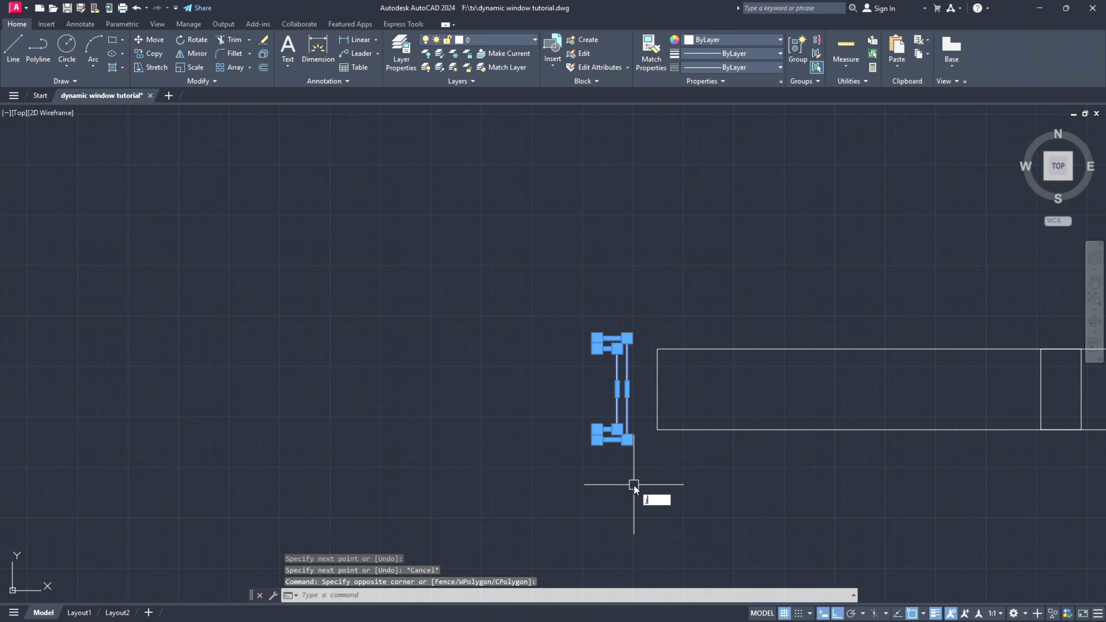
text(j)
key(Return)
click(625, 397)
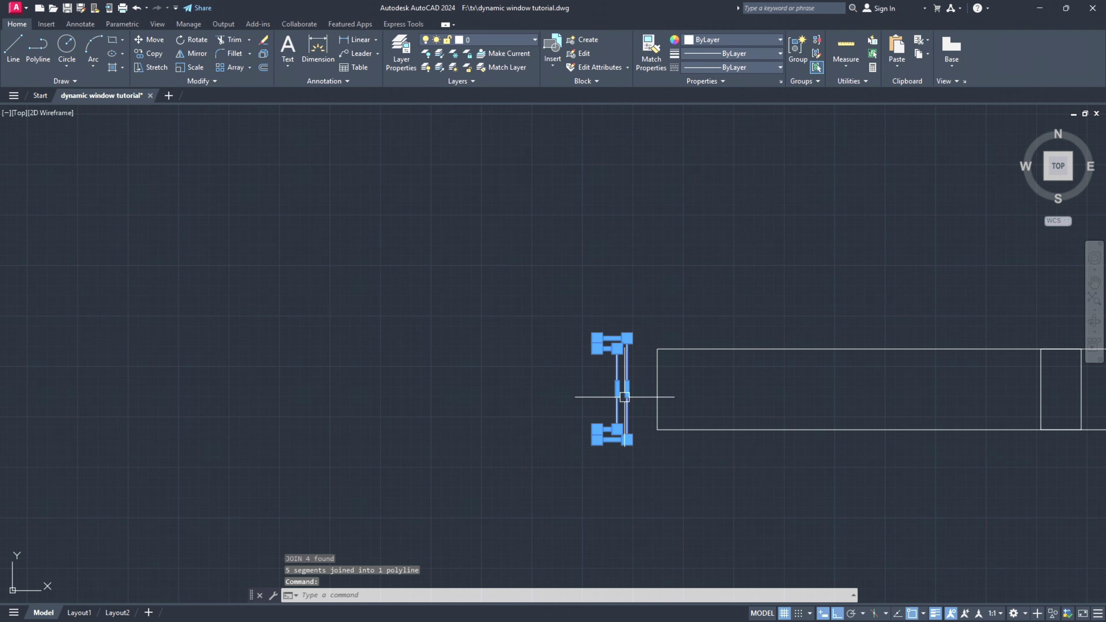
key(Return)
key(Escape)
- Move the closed bracket profile horizontally so its outer vertical edge meets the left end of the long rectangle
click(627, 389)
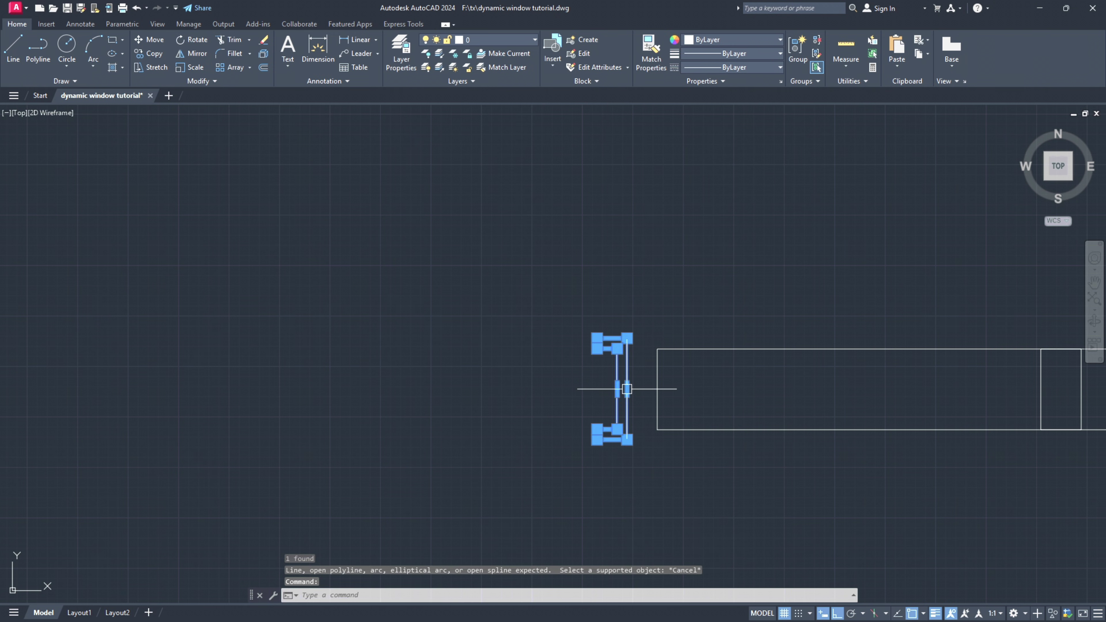
text(m)
key(Return)
click(601, 387)
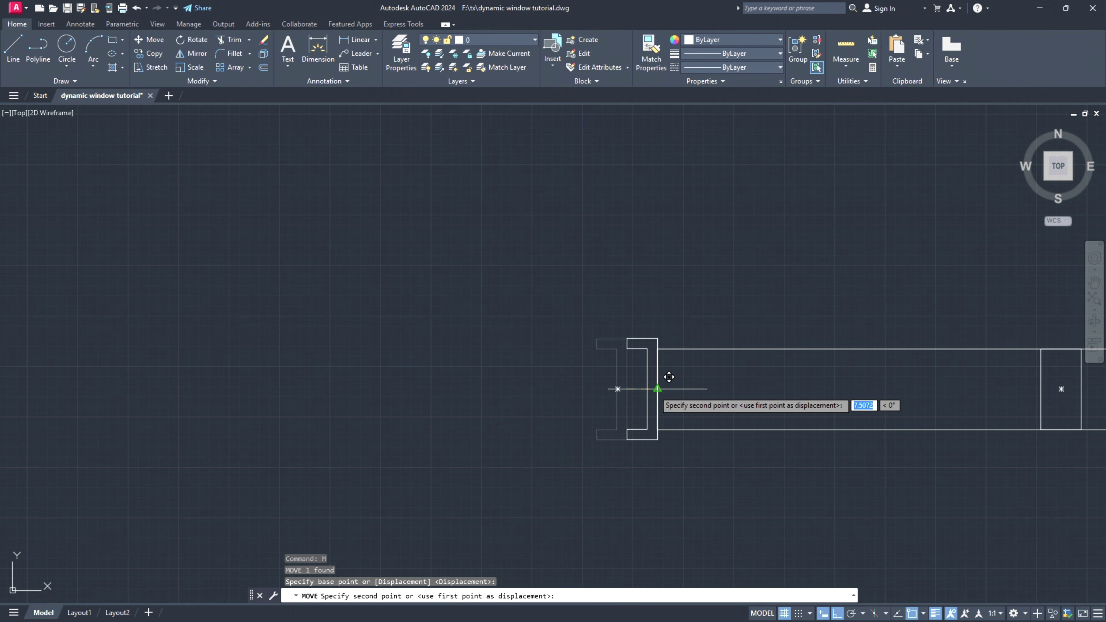
click(637, 362)
- Mirror the bracket profile about the long rectangle's vertical centreline to its right end, keeping the original
click(647, 384)
scroll(581, 361, down, 2)
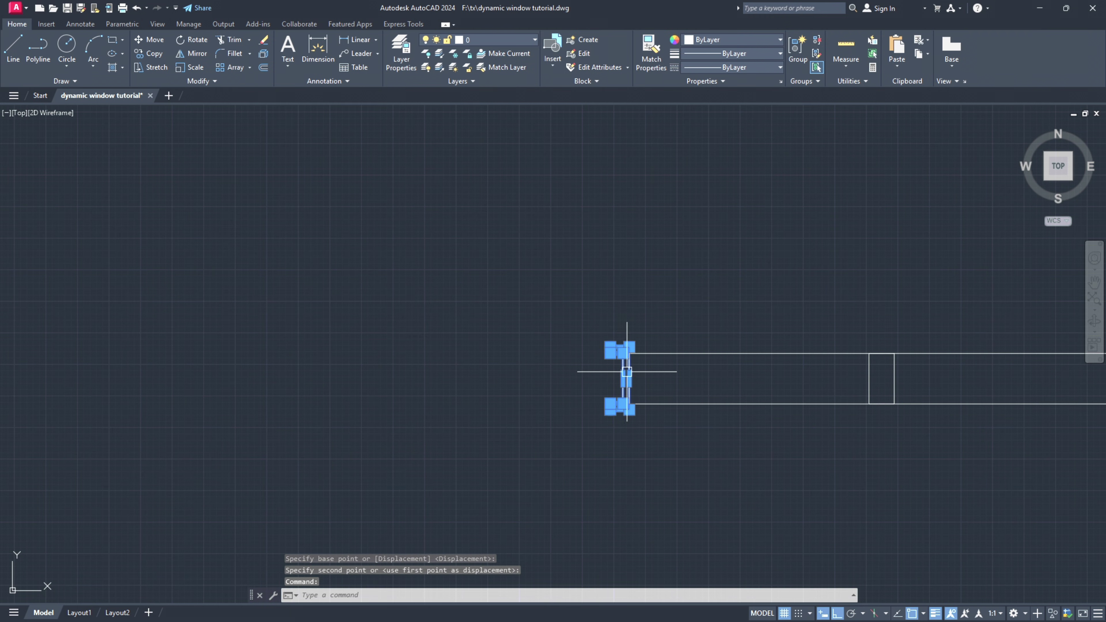
text(mi)
key(Return)
middle_drag(840, 343, 656, 349)
click(698, 358)
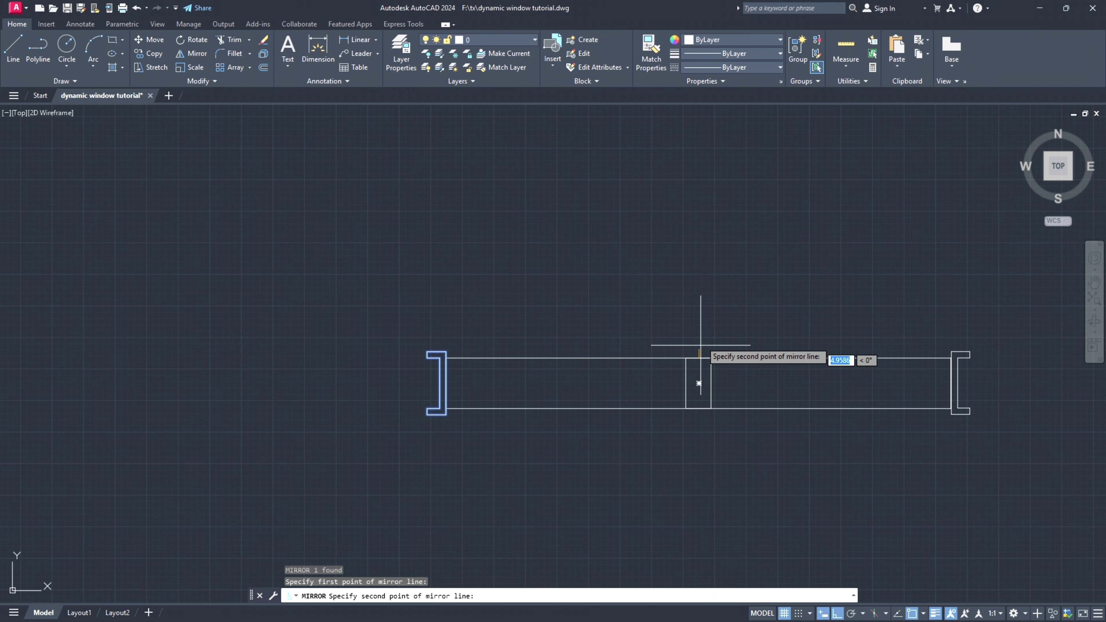
click(708, 316)
click(739, 357)
middle_drag(728, 314, 649, 307)
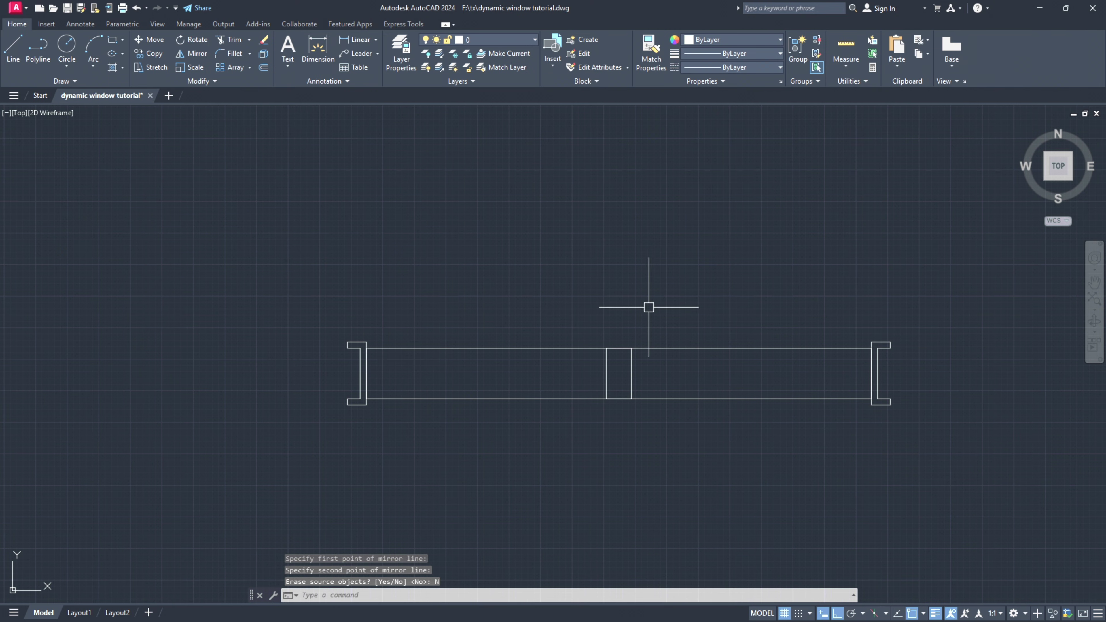
- Set the current colour to Cyan and draw a horizontal line from the small rectangle's right-edge midpoint to the long rectangle's right edge
middle_drag(539, 363, 469, 365)
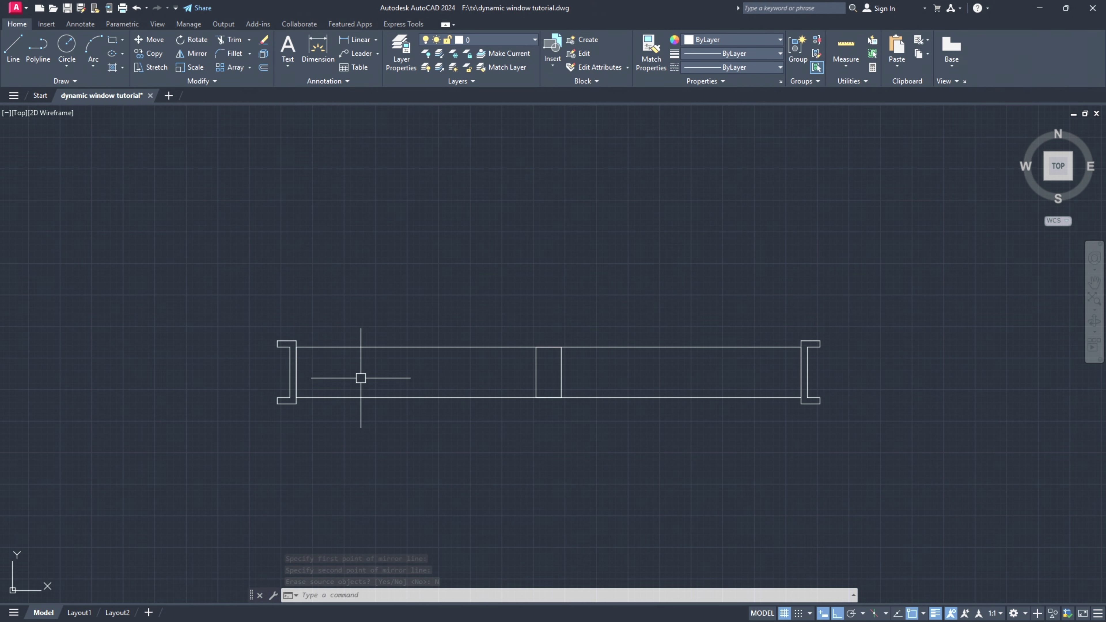
click(704, 39)
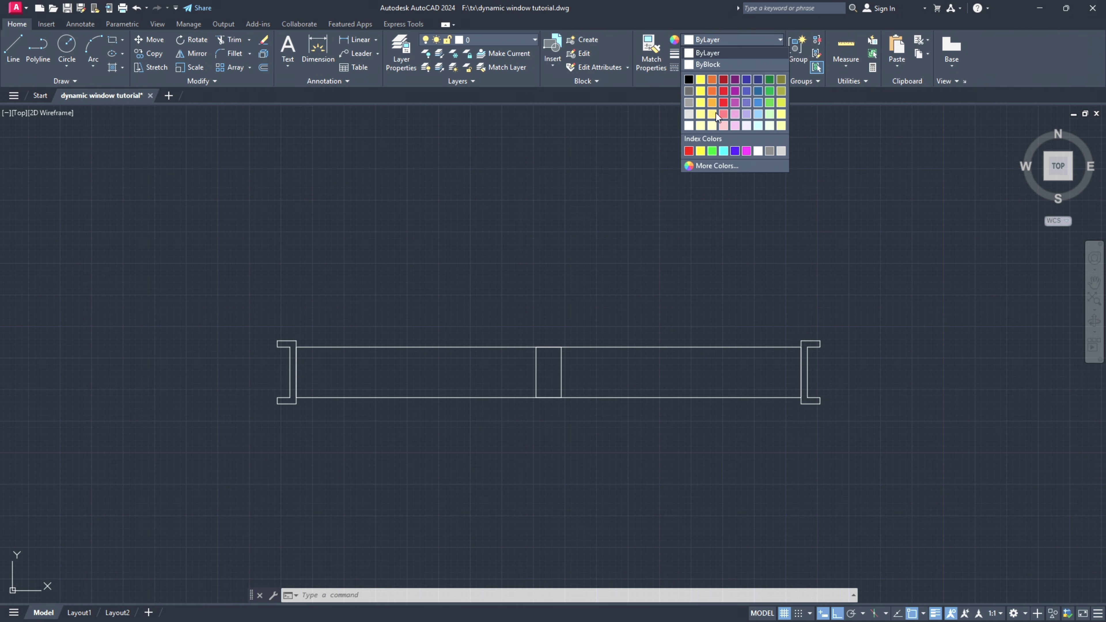
click(722, 150)
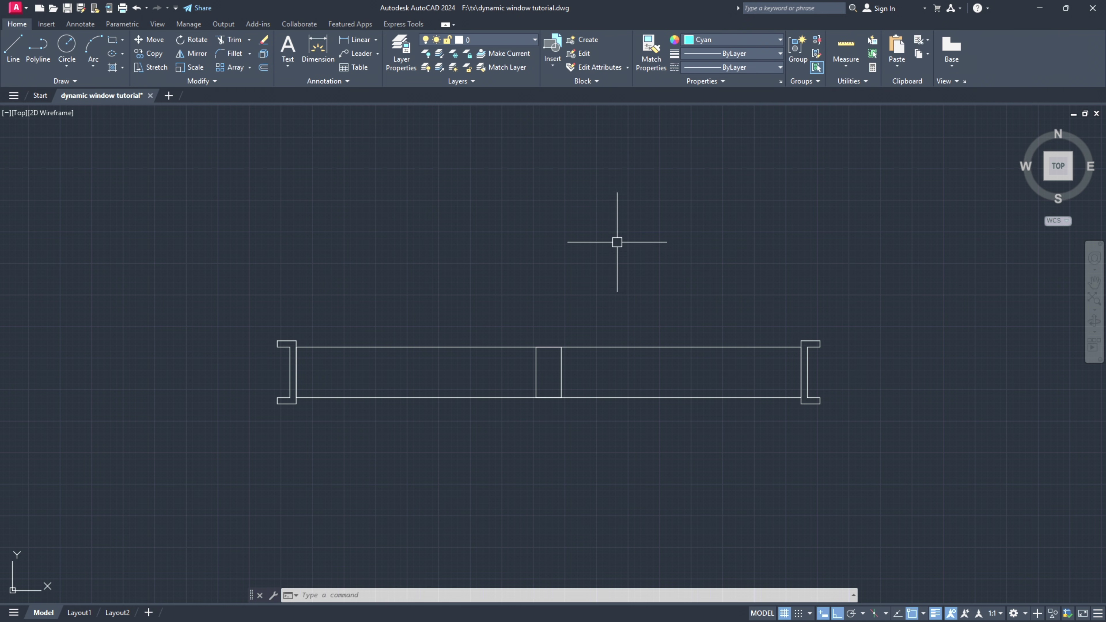
text(l)
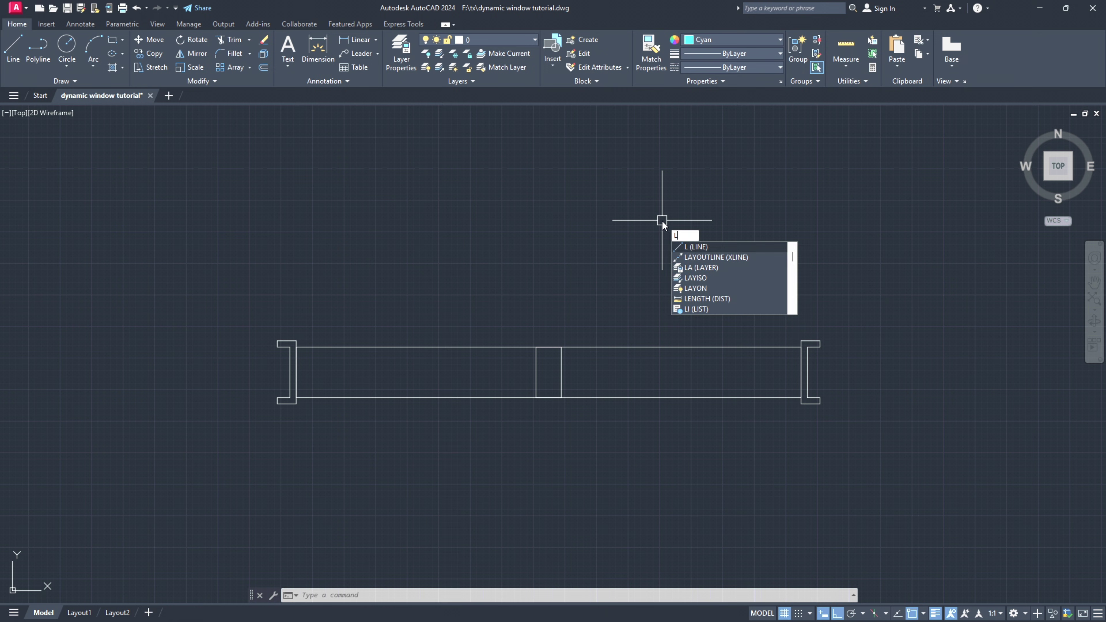
key(Return)
click(561, 373)
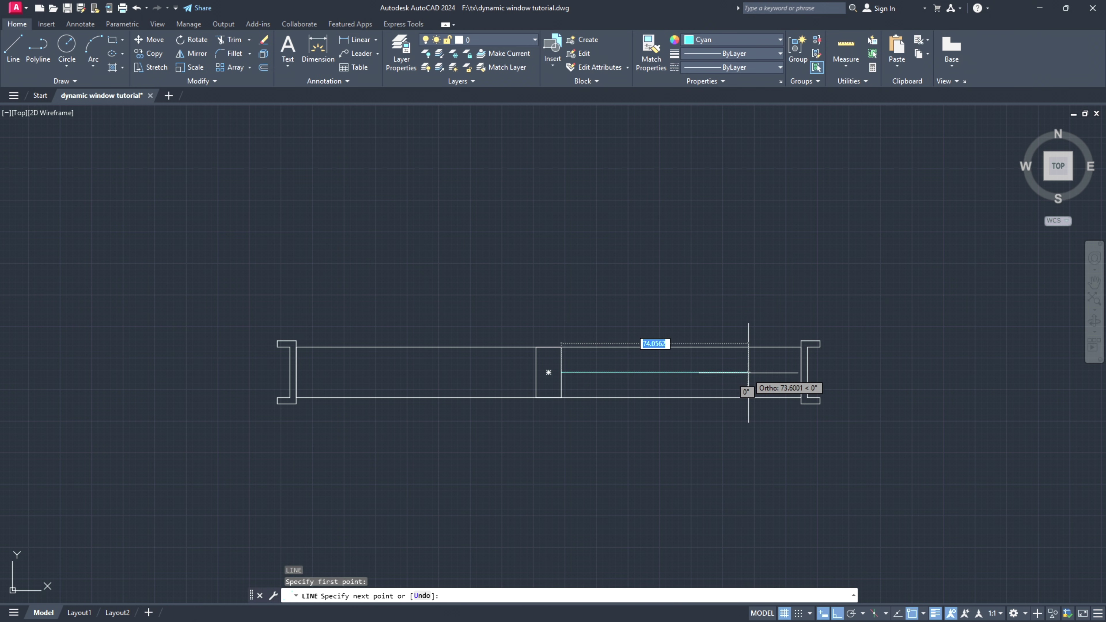
click(801, 373)
key(Escape)
scroll(587, 385, up, 2)
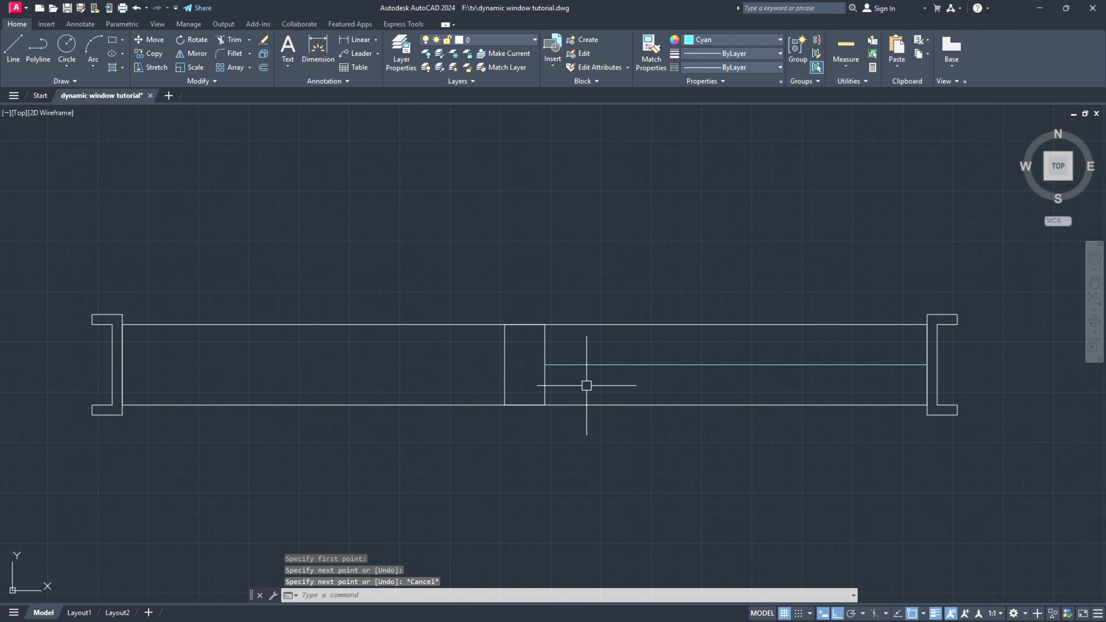
text(offff)
key(Return)
key(Escape)
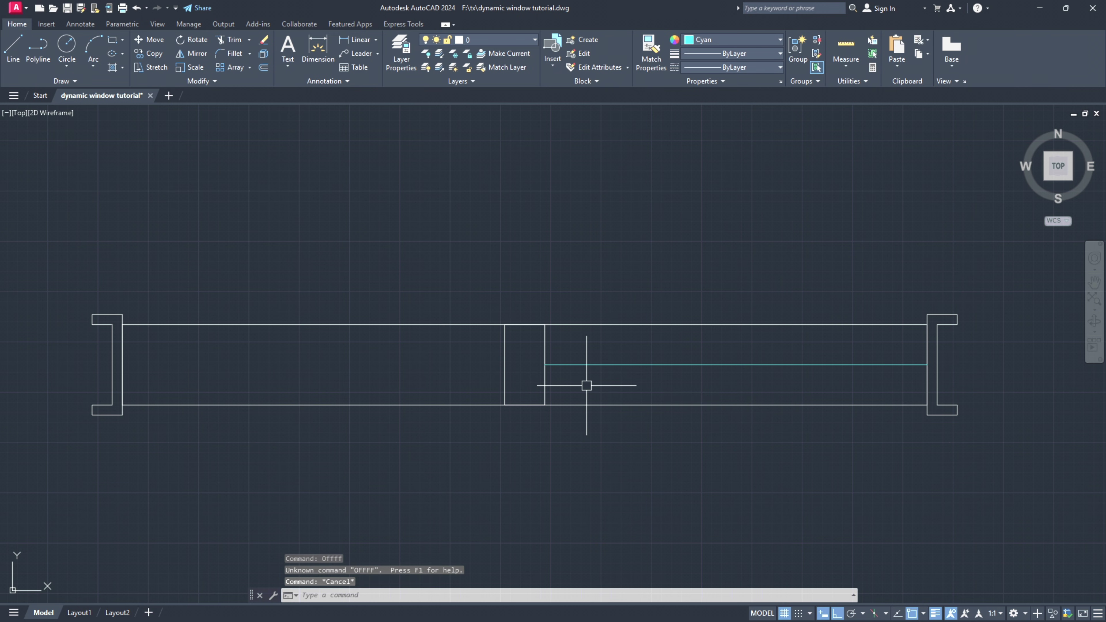
- Offset the cyan line 2.5 units upward and 2.5 units downward
text(o)
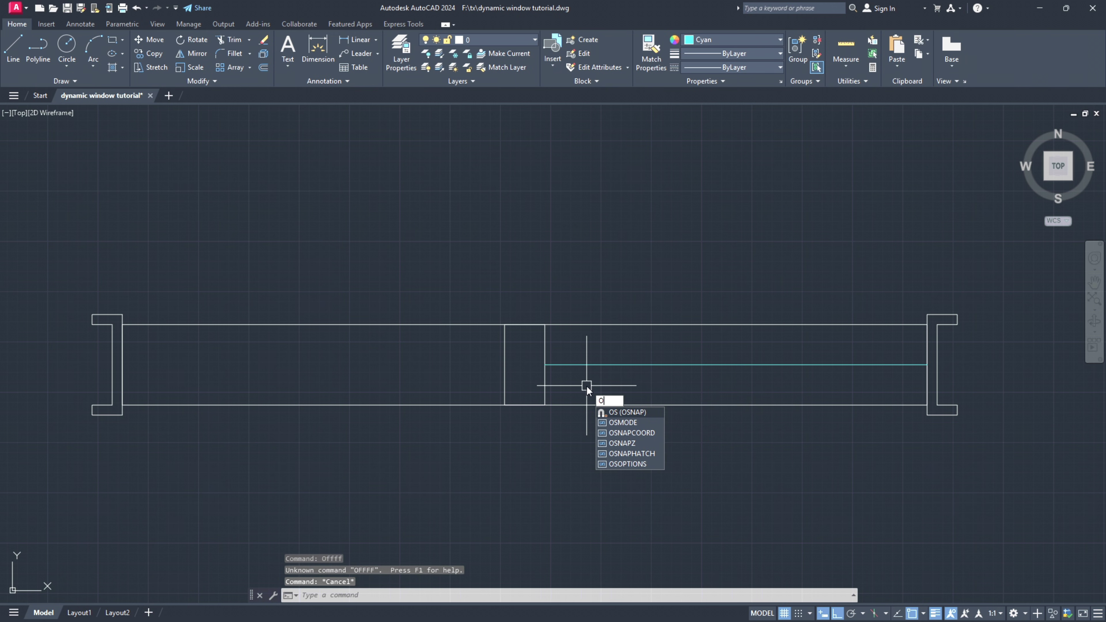
key(Return)
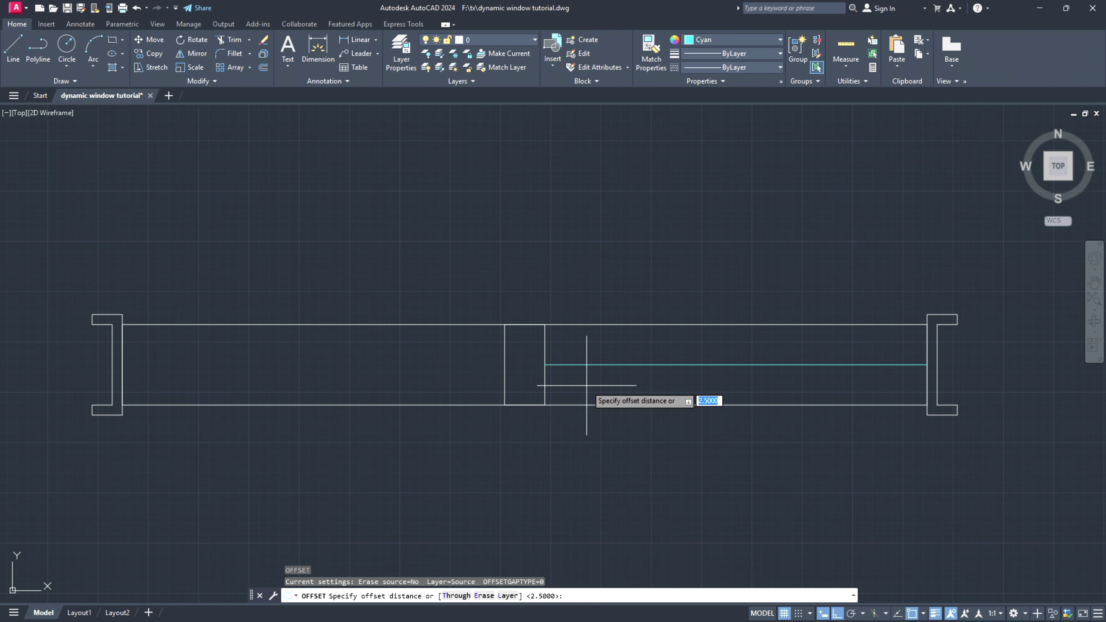
key(Return)
click(585, 365)
click(587, 344)
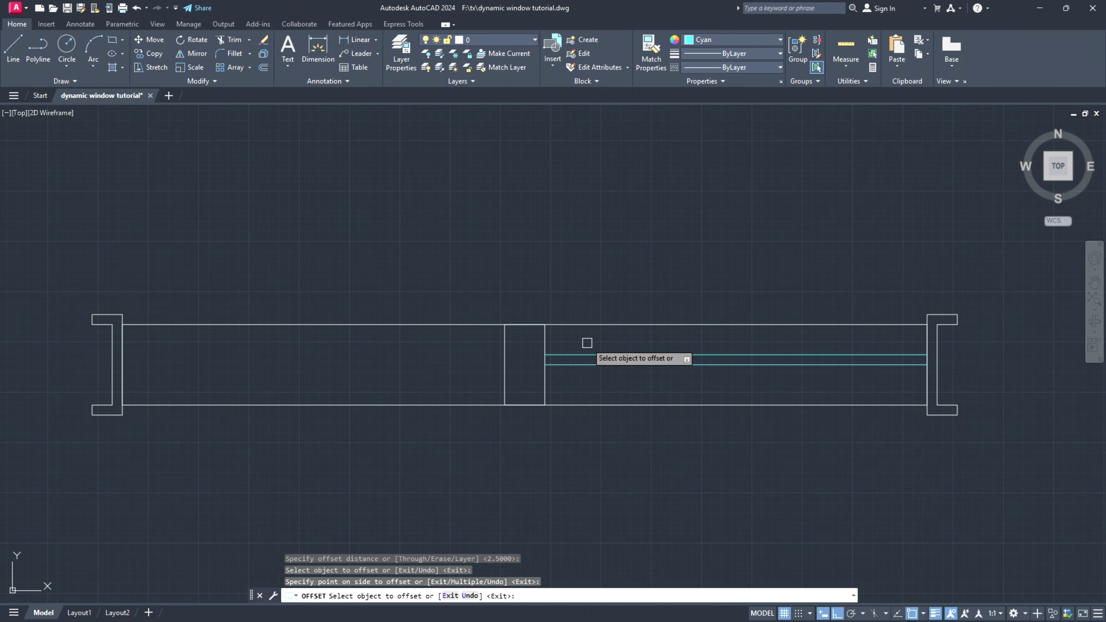
click(584, 365)
click(572, 372)
key(Return)
- Erase the original middle cyan line between the two offset copies
click(572, 365)
text(E)
key(Return)
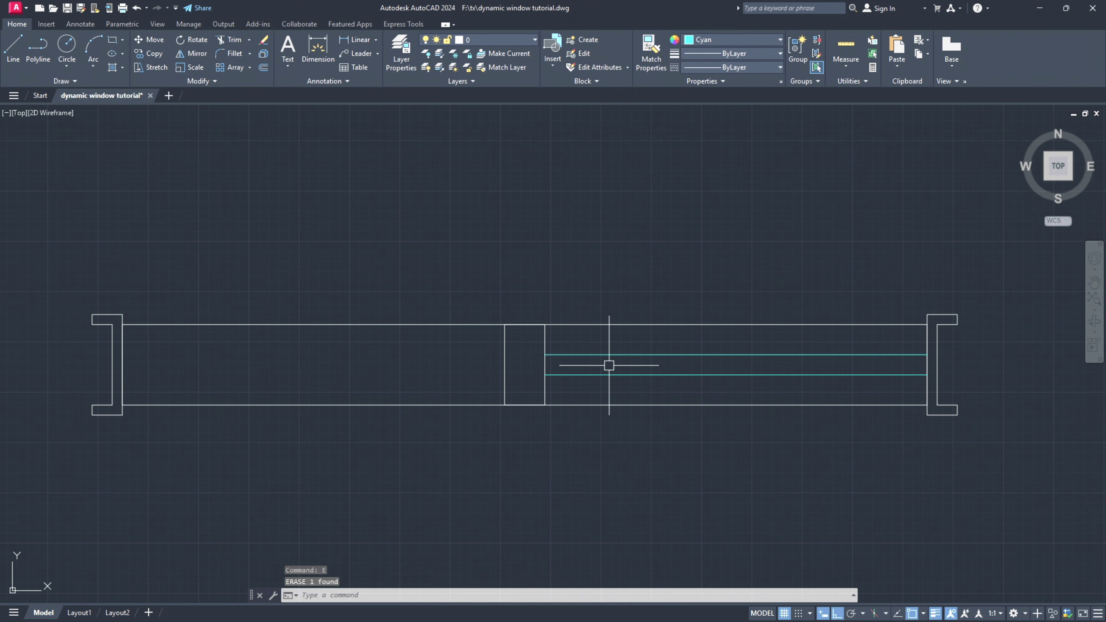
- Mirror the two cyan lines about the vertical centreline of the small middle rectangle into the left half, keeping the originals
click(617, 394)
click(578, 347)
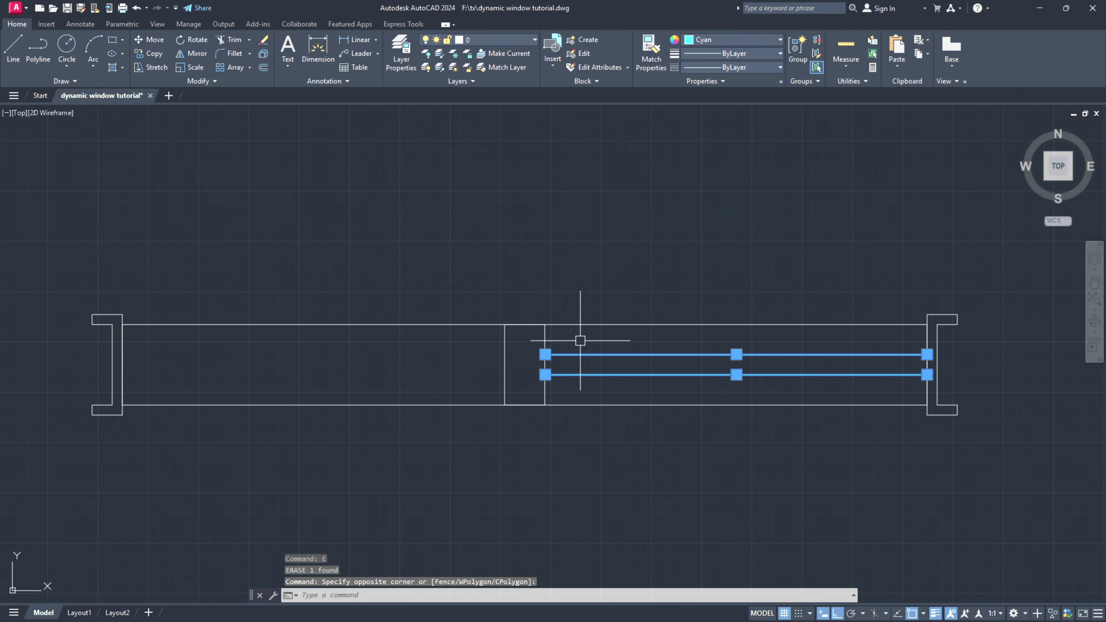
text(mi)
key(Return)
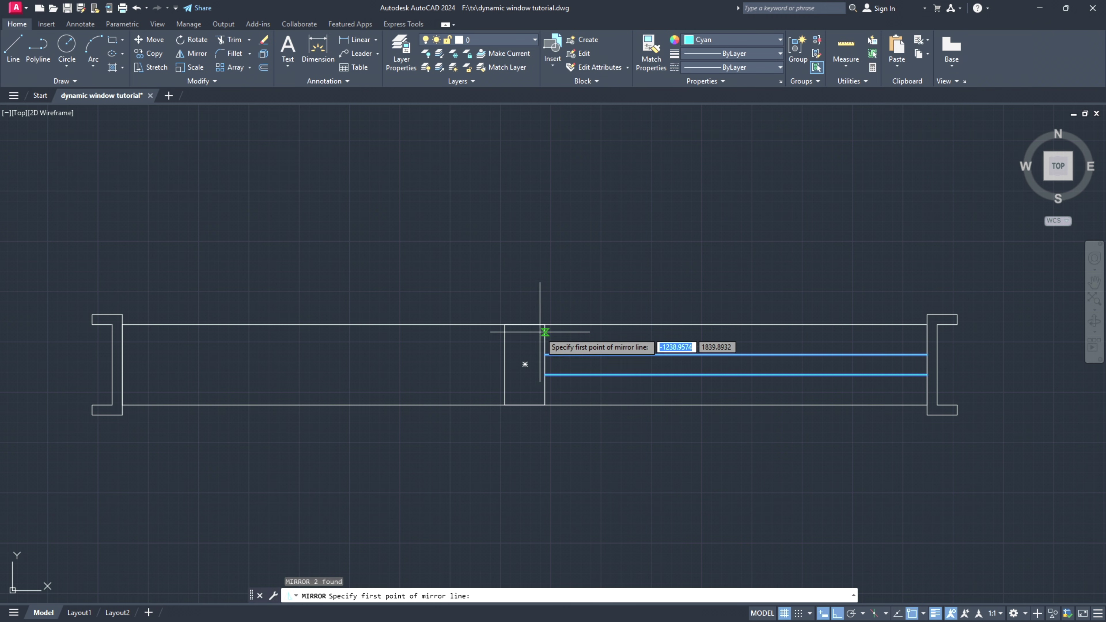
click(525, 325)
click(524, 277)
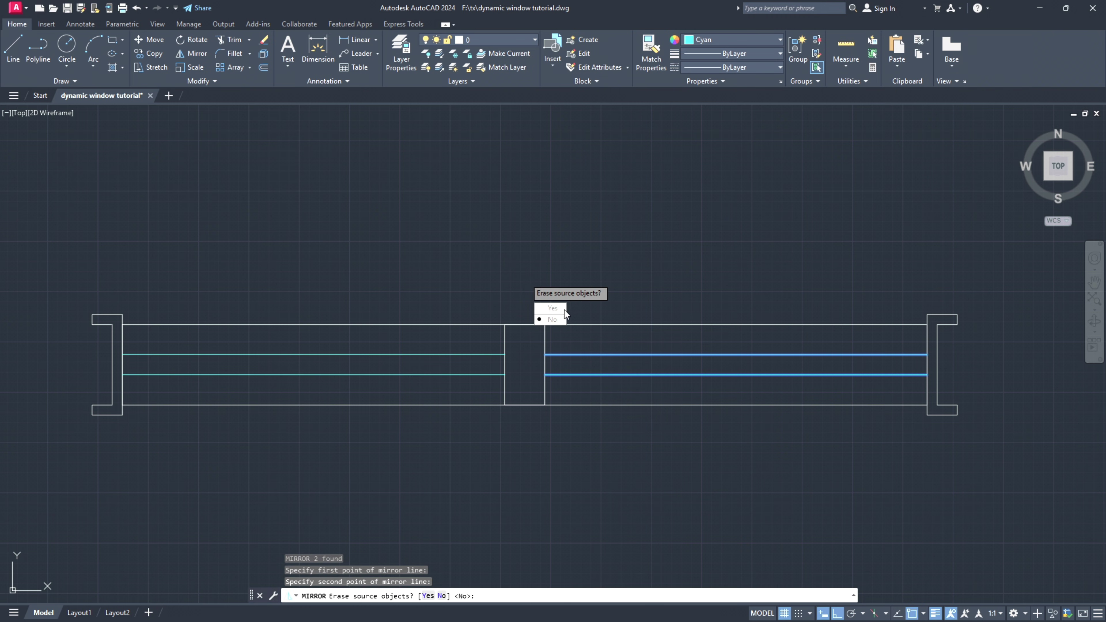
click(551, 319)
- Set the lineweight of all four cyan glass lines to 0.30 mm
click(592, 383)
click(570, 335)
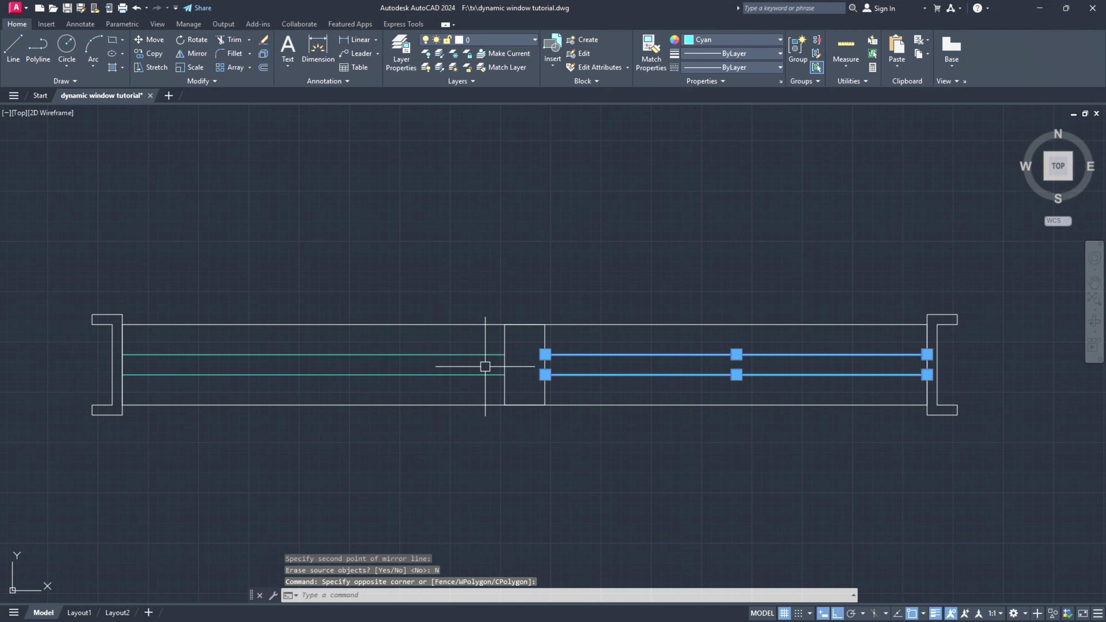
click(479, 386)
click(423, 350)
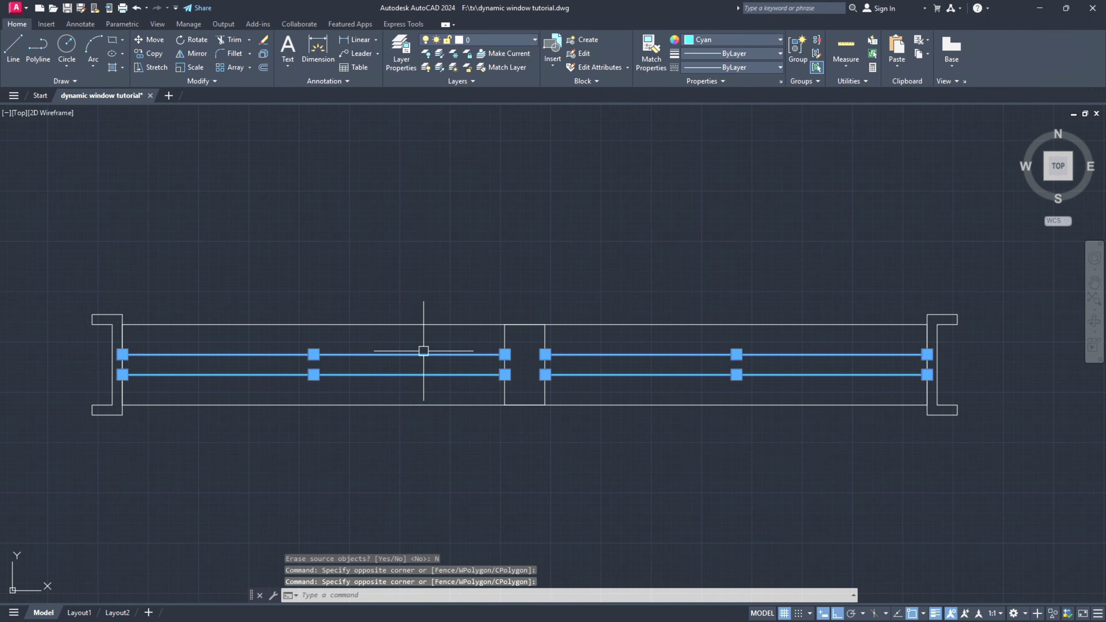
click(700, 53)
click(721, 211)
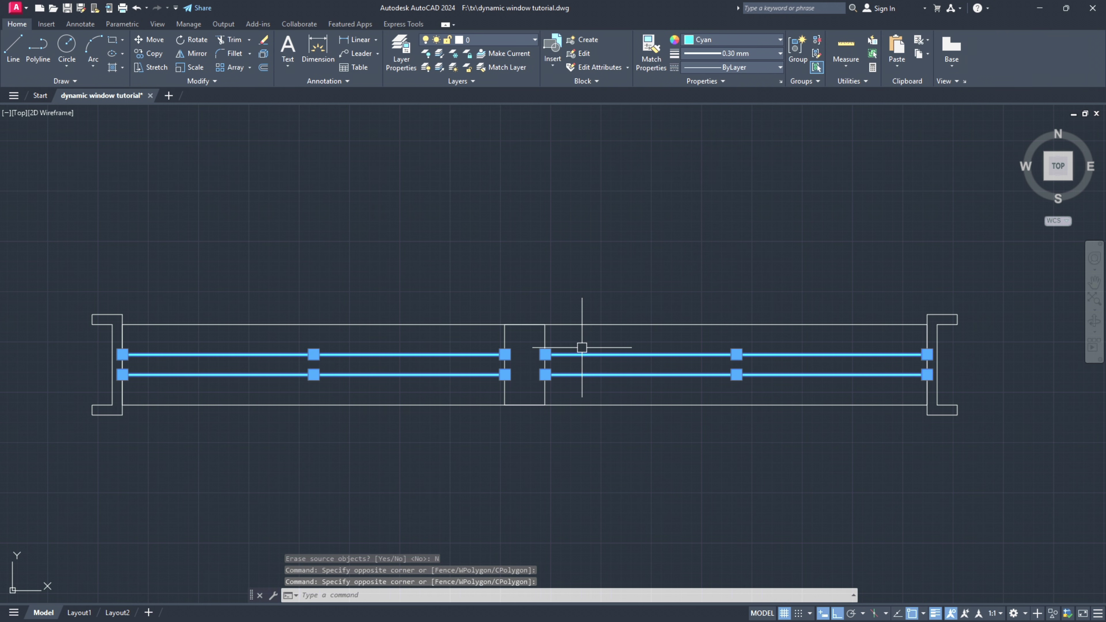
key(Escape)
- Set the lineweight of the long outer rectangle to 0.30 mm
scroll(601, 327, down, 1)
click(603, 327)
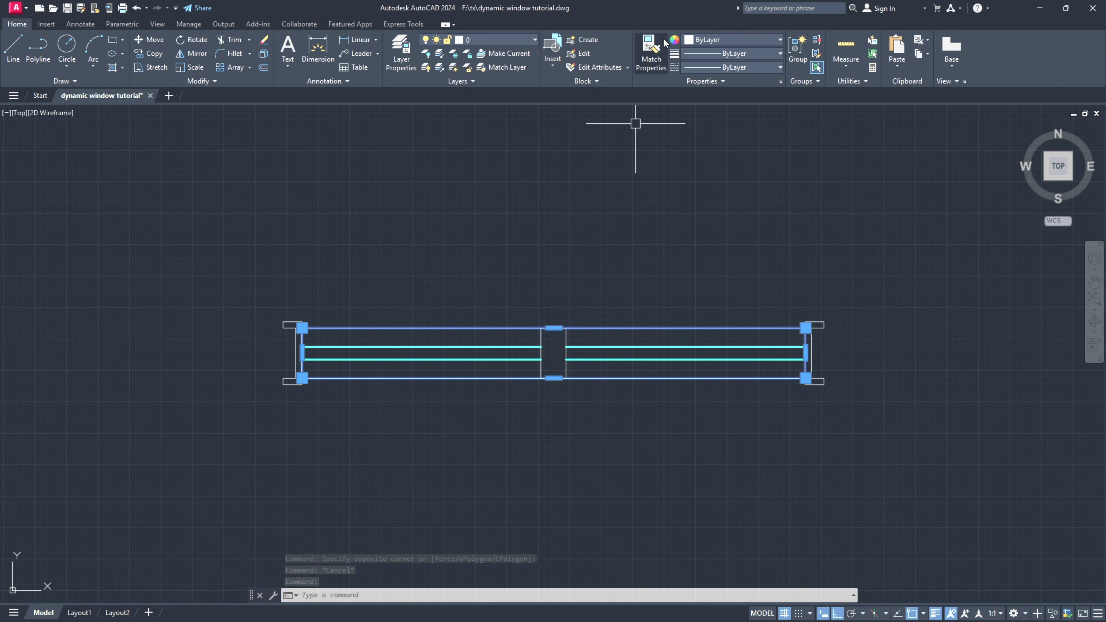
click(715, 53)
click(713, 213)
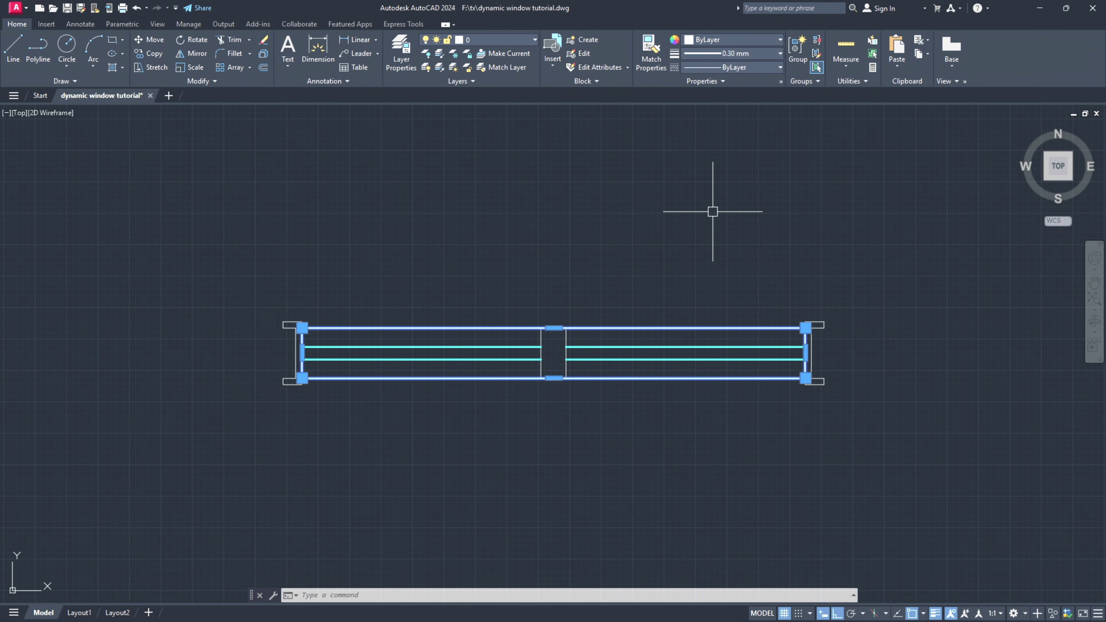
key(Escape)
- Draw a rectangular wipeout over the window frame, spanning between the inner outer corners of the two end brackets
scroll(694, 220, down, 3)
middle_drag(694, 220, 634, 234)
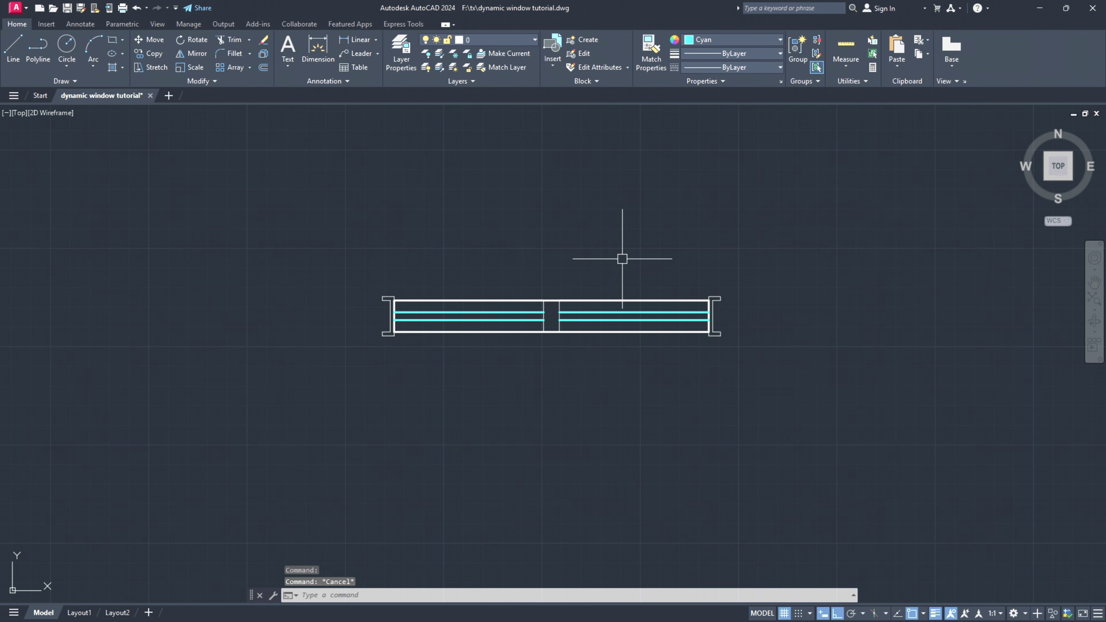
middle_drag(746, 327, 696, 376)
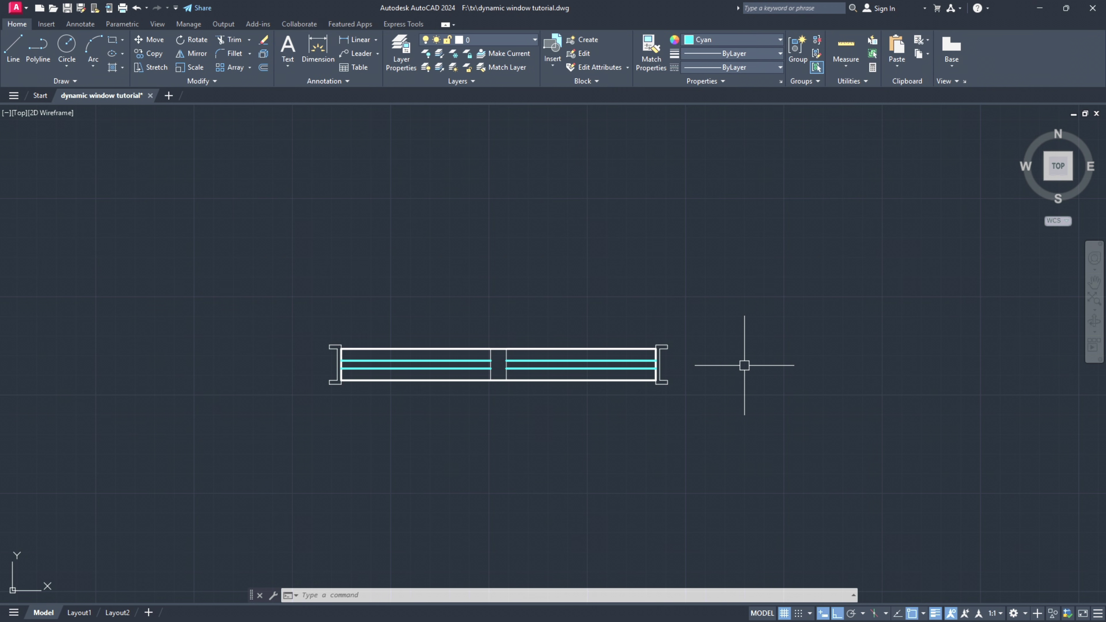
middle_drag(744, 365, 783, 369)
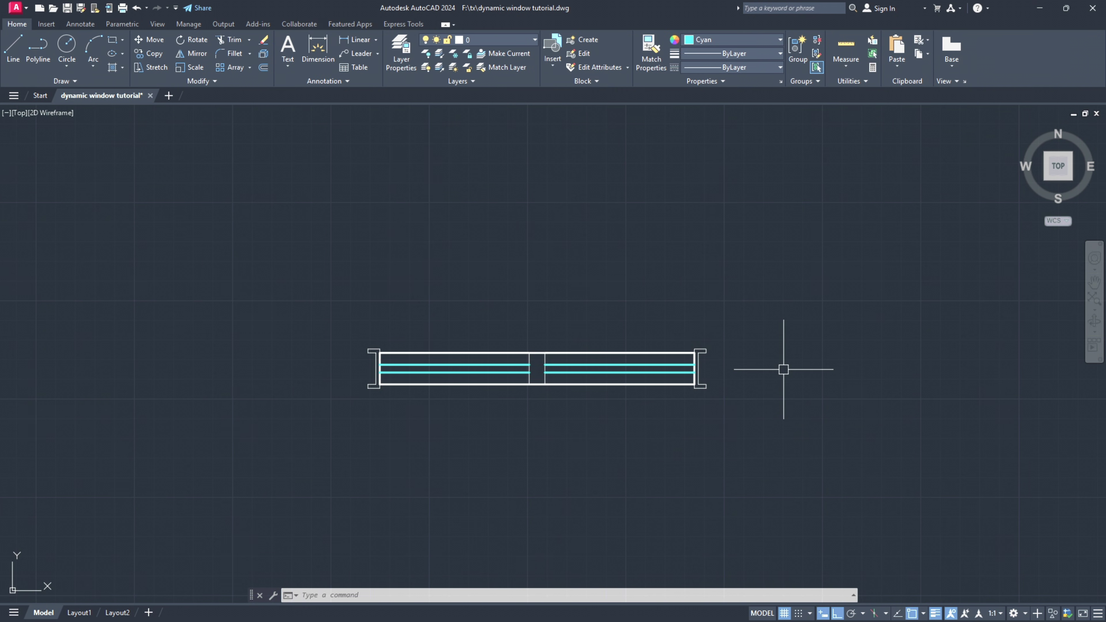
text(WIPEOUT)
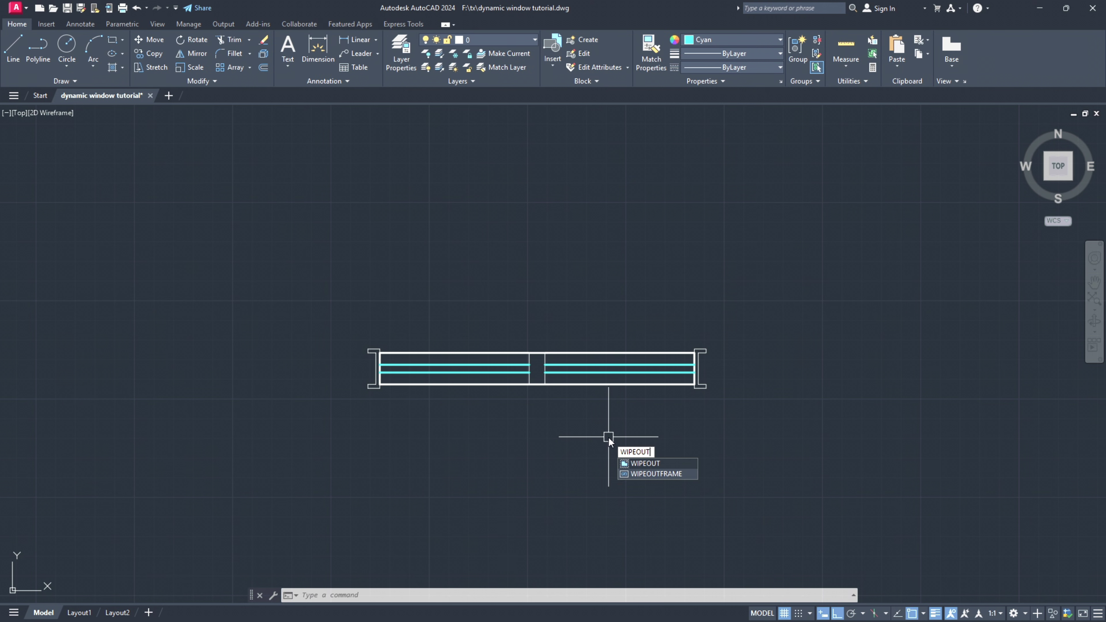
key(Return)
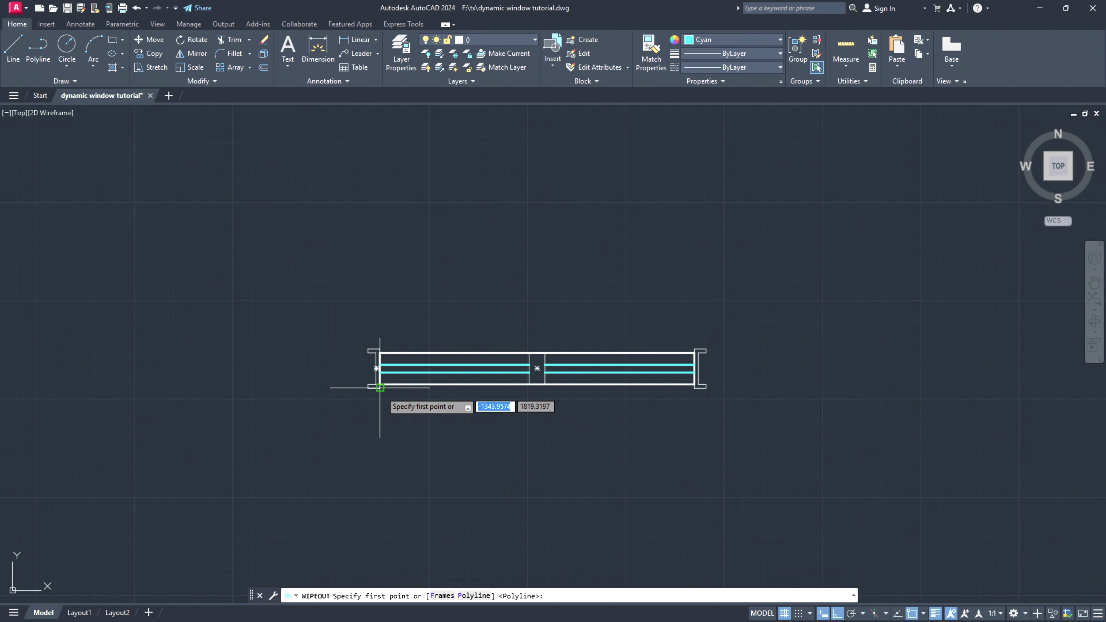
click(379, 387)
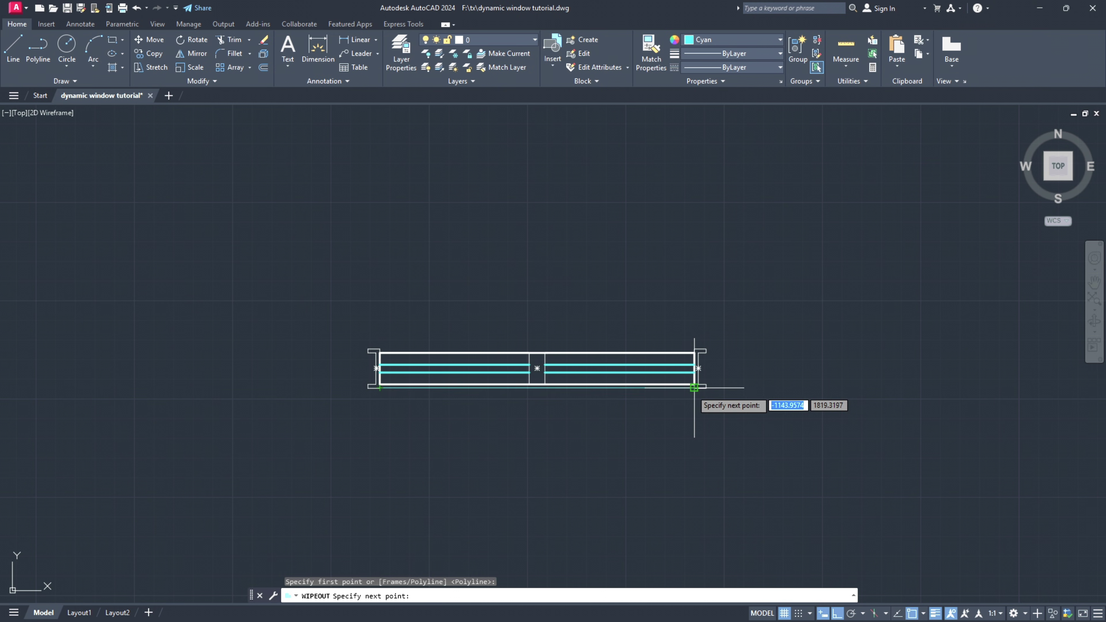
click(694, 386)
click(694, 349)
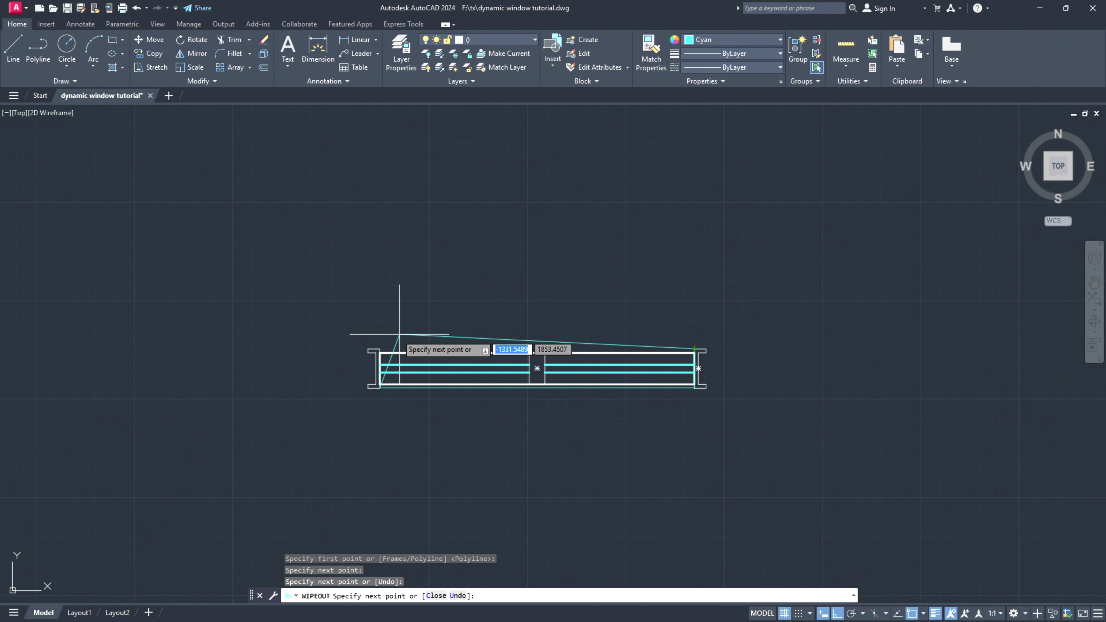
click(379, 349)
key(Return)
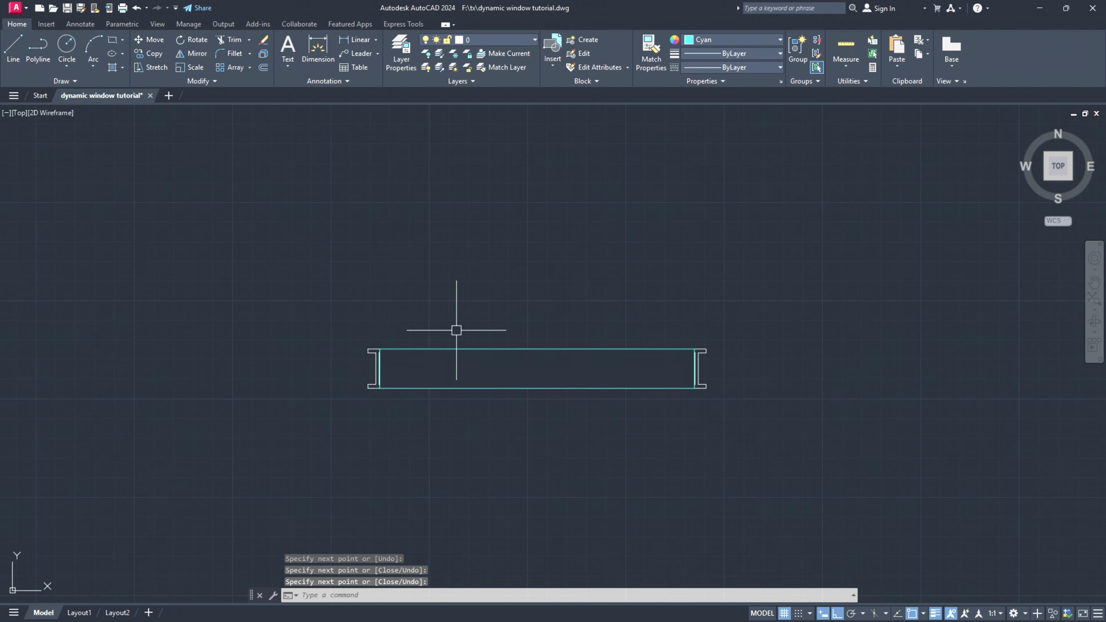
- Send the wipeout to the back of the draw order, behind the frame and glass lines
scroll(543, 415, up, 2)
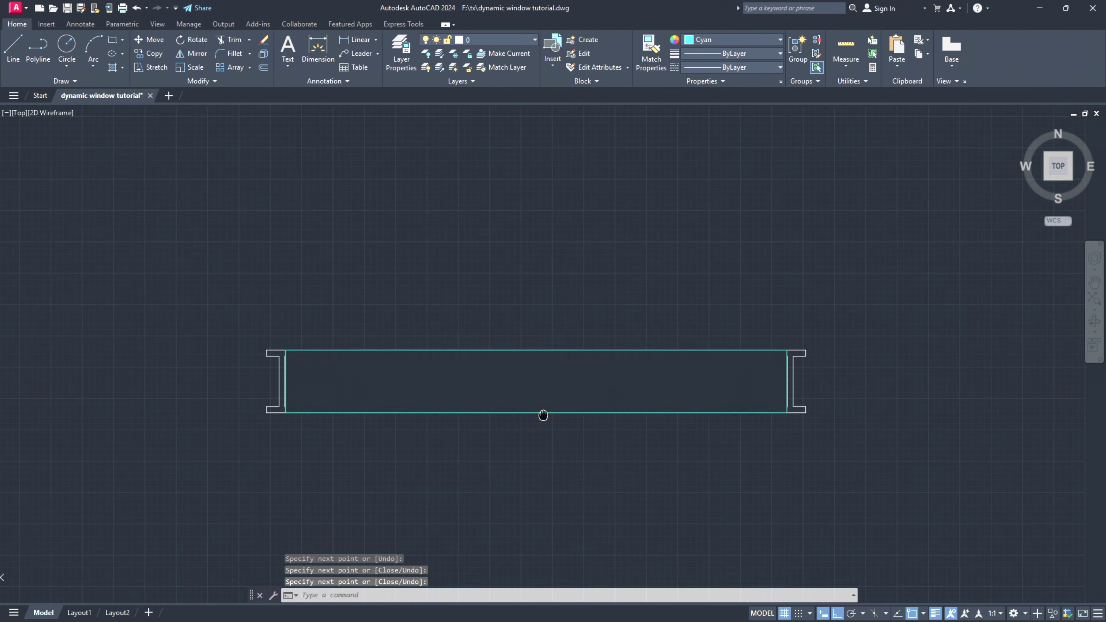
mouse_move(543, 415)
middle_down()
mouse_move(530, 364)
mouse_move(547, 417)
middle_up()
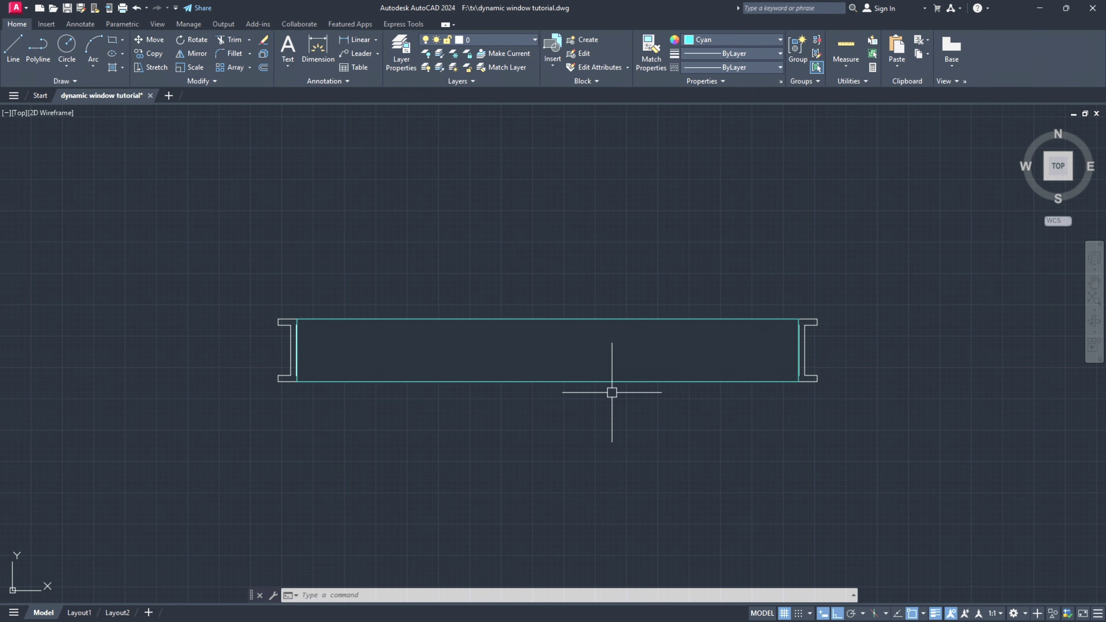
click(612, 383)
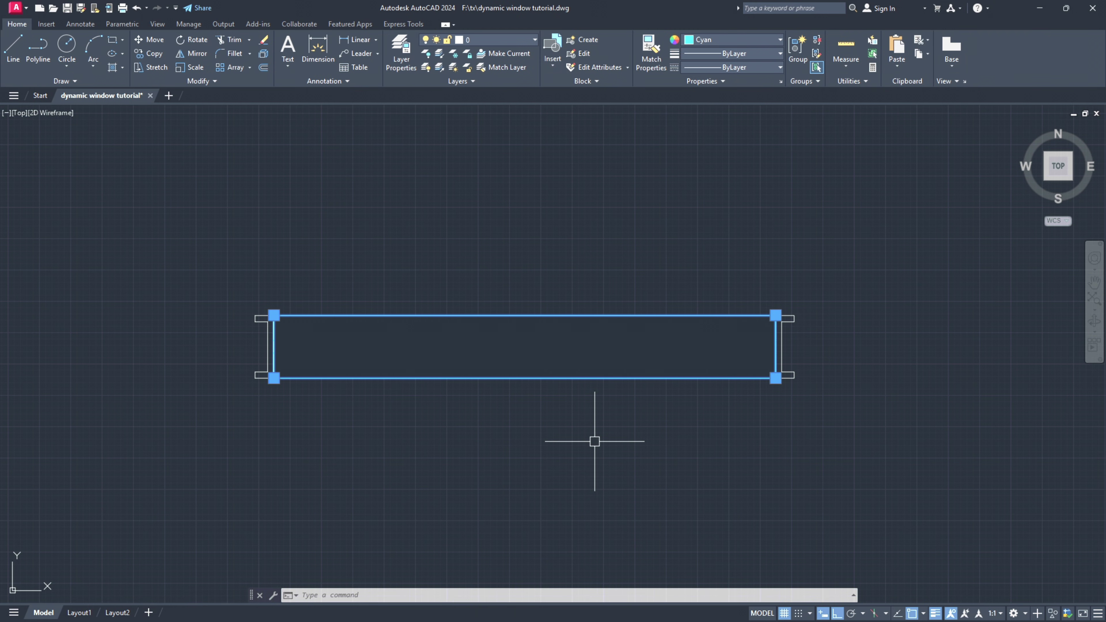
text(DRAWORDER)
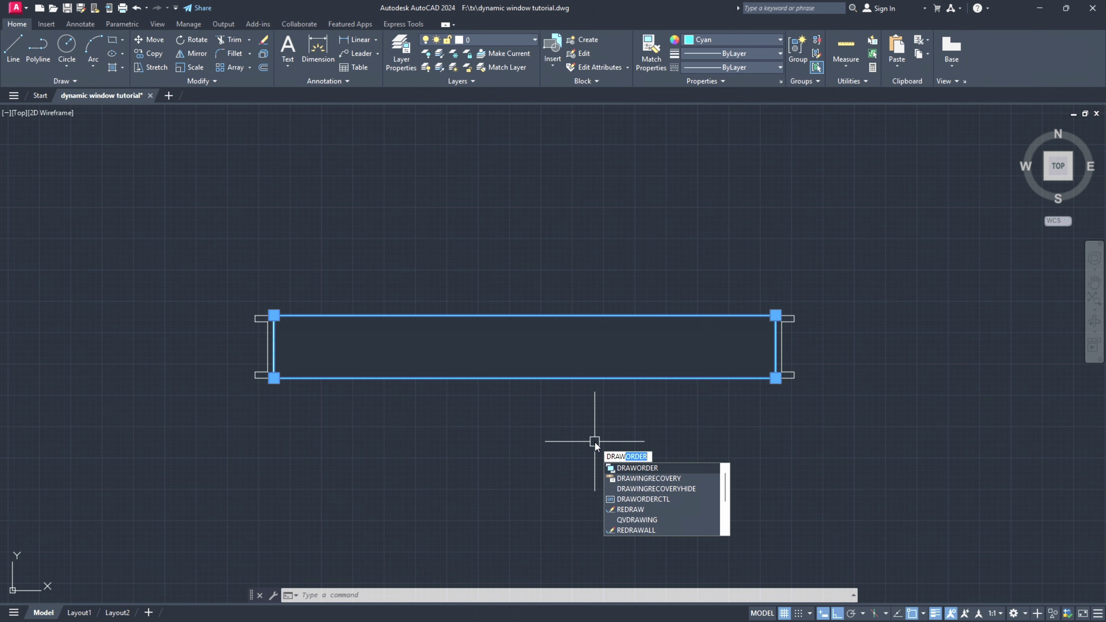
key(Return)
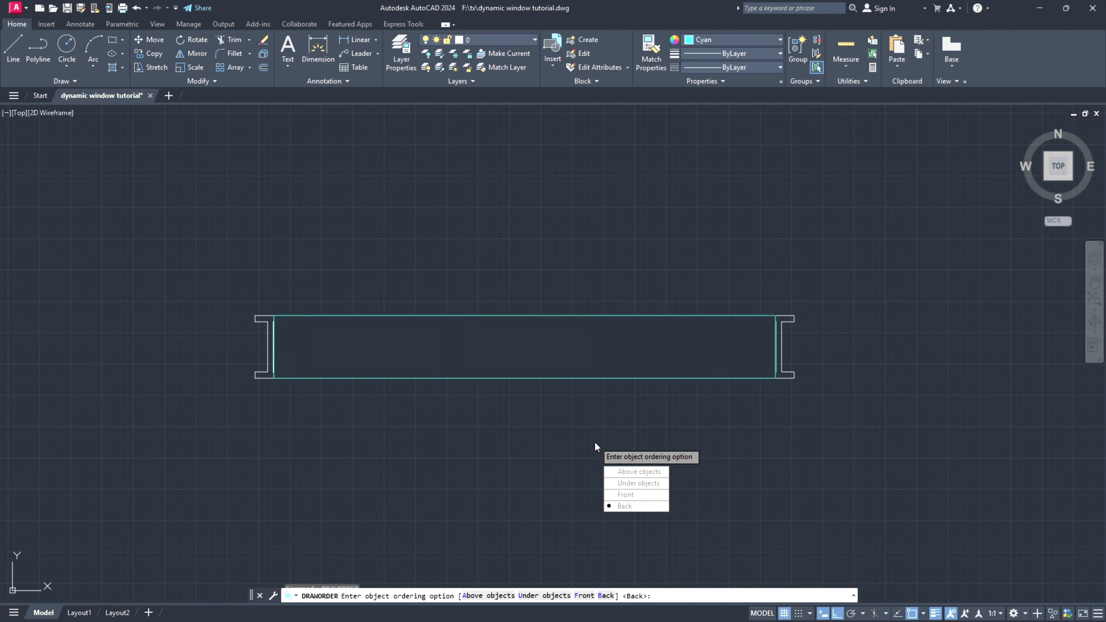
click(635, 506)
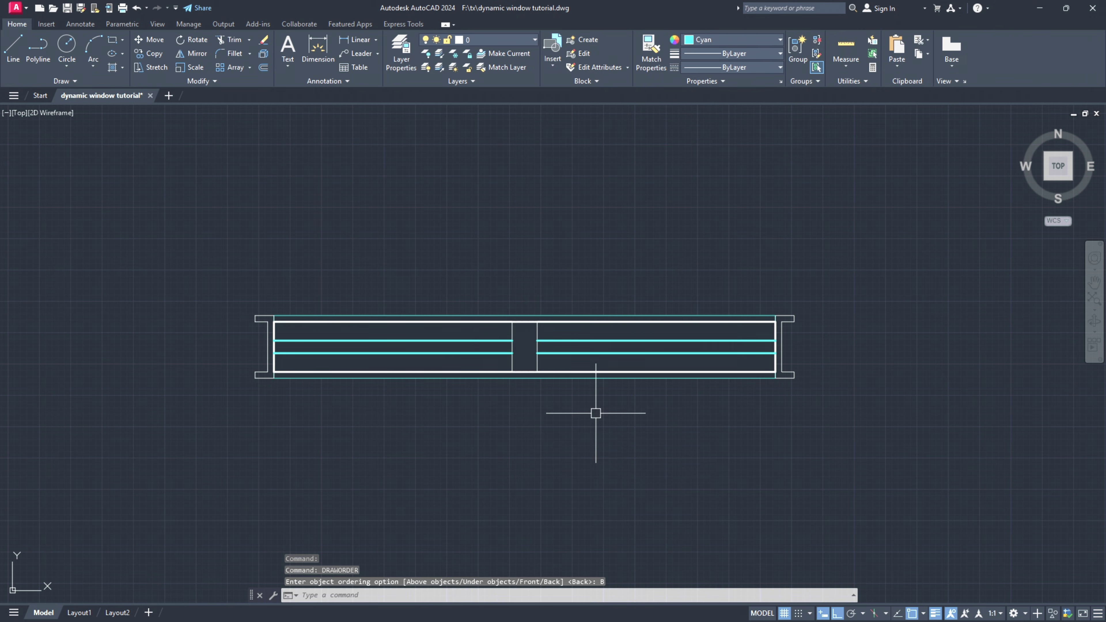
- Set the wipeout's colour to ByLayer
middle_drag(629, 376, 607, 378)
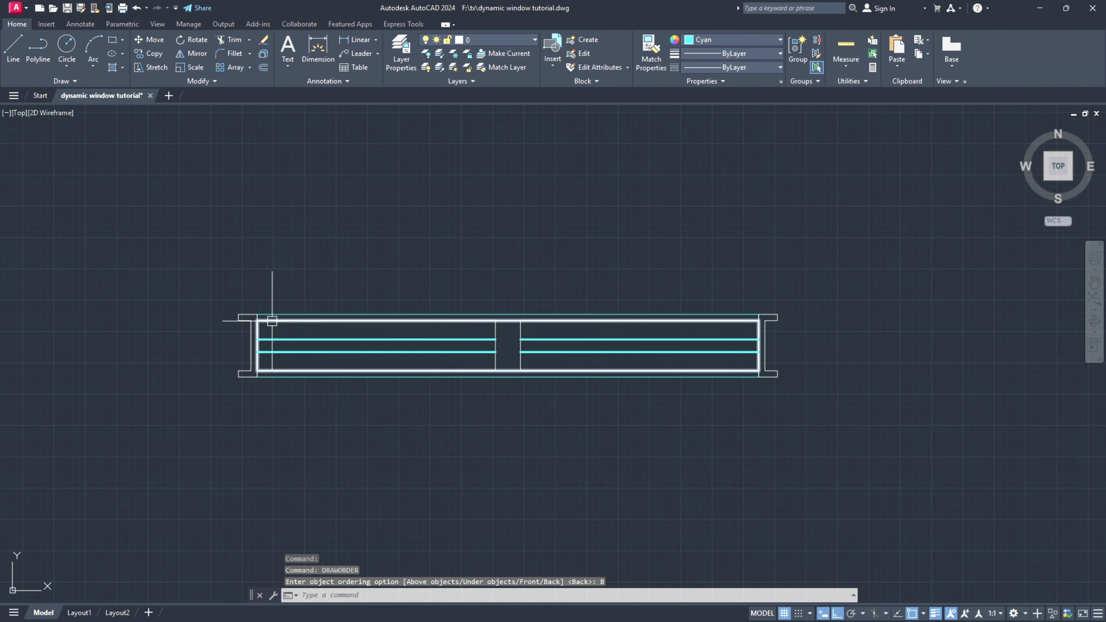
mouse_move(726, 420)
middle_down()
mouse_move(748, 383)
mouse_move(765, 422)
mouse_move(756, 431)
middle_up()
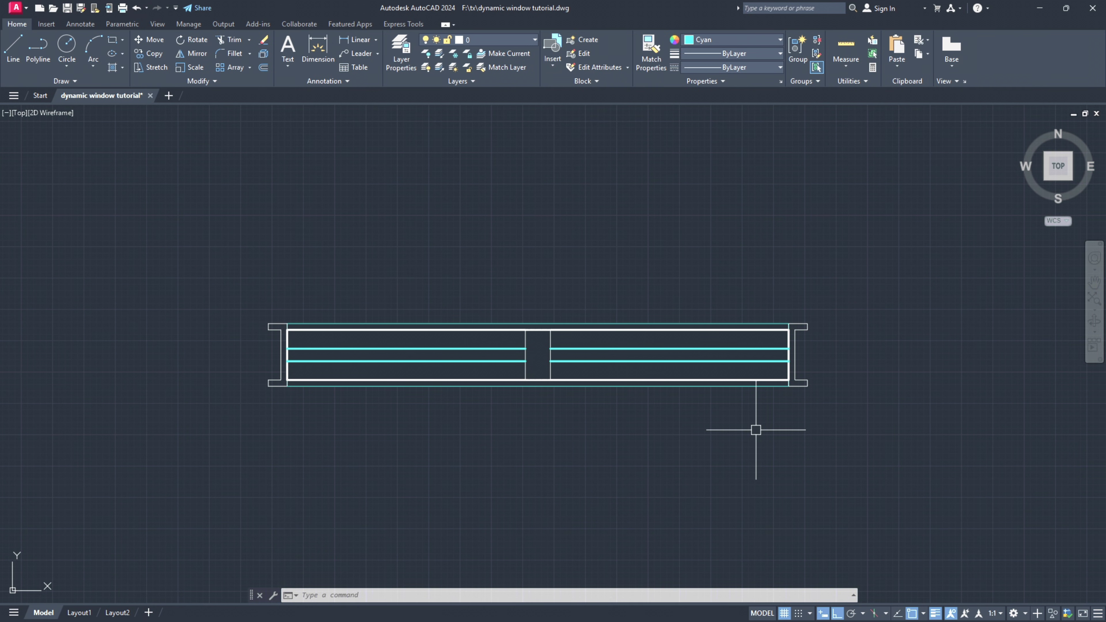
mouse_move(755, 432)
middle_down()
mouse_move(770, 390)
mouse_move(815, 401)
mouse_move(814, 412)
middle_up()
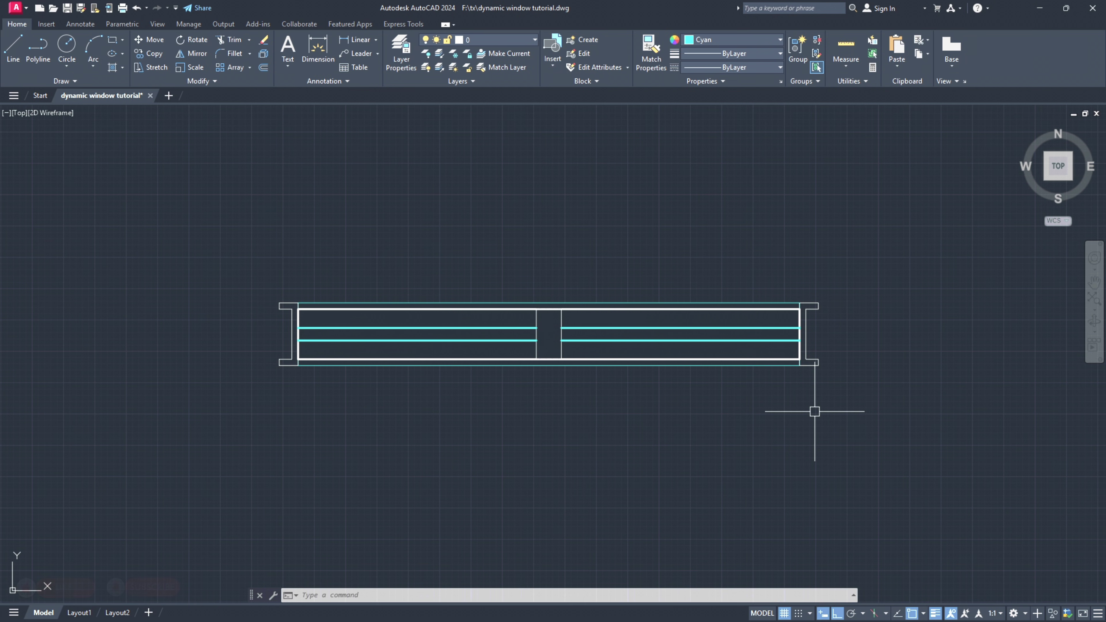
click(599, 369)
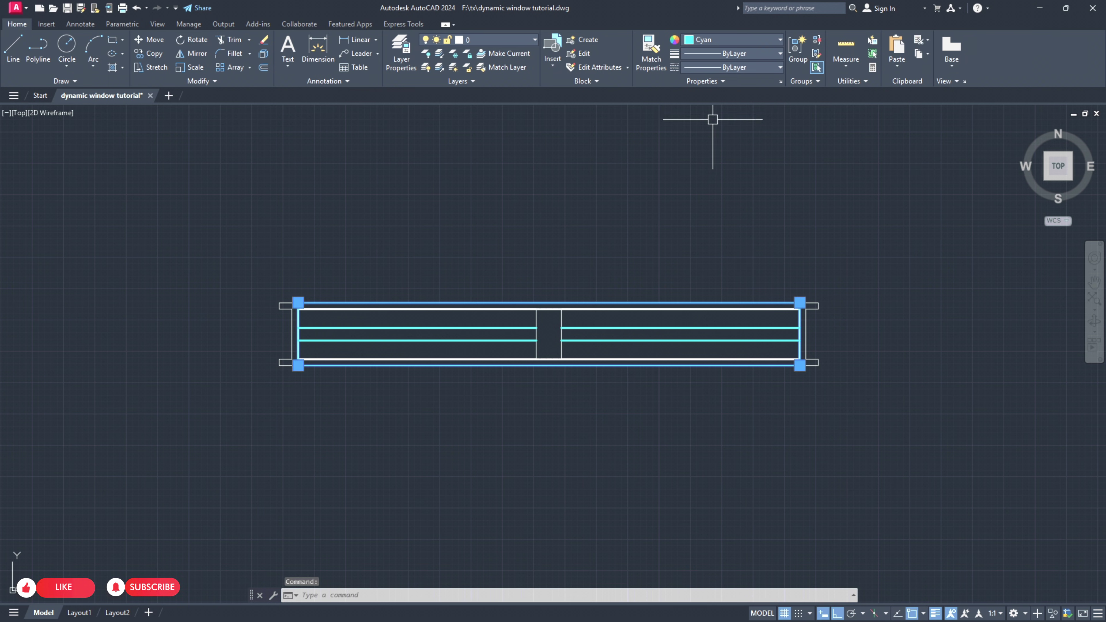
click(721, 42)
click(707, 49)
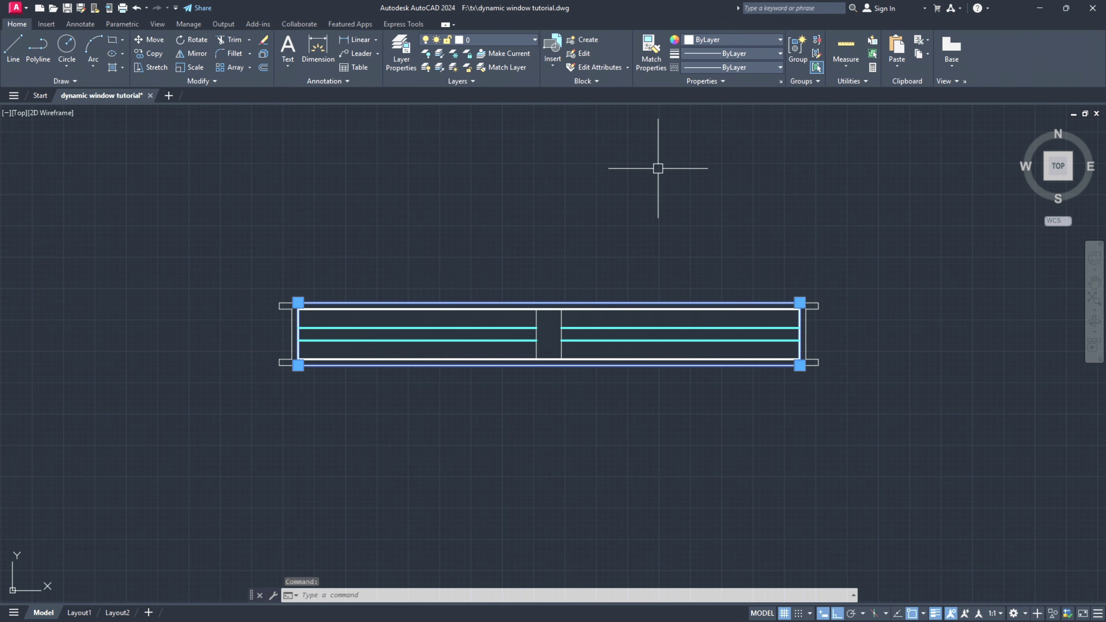
key(Escape)
- Start a block definition from the whole window, named win_dynamic01, with its base point at the wipeout's lower-left corner
mouse_move(812, 253)
middle_down()
mouse_move(782, 252)
mouse_move(837, 266)
mouse_move(817, 272)
middle_up()
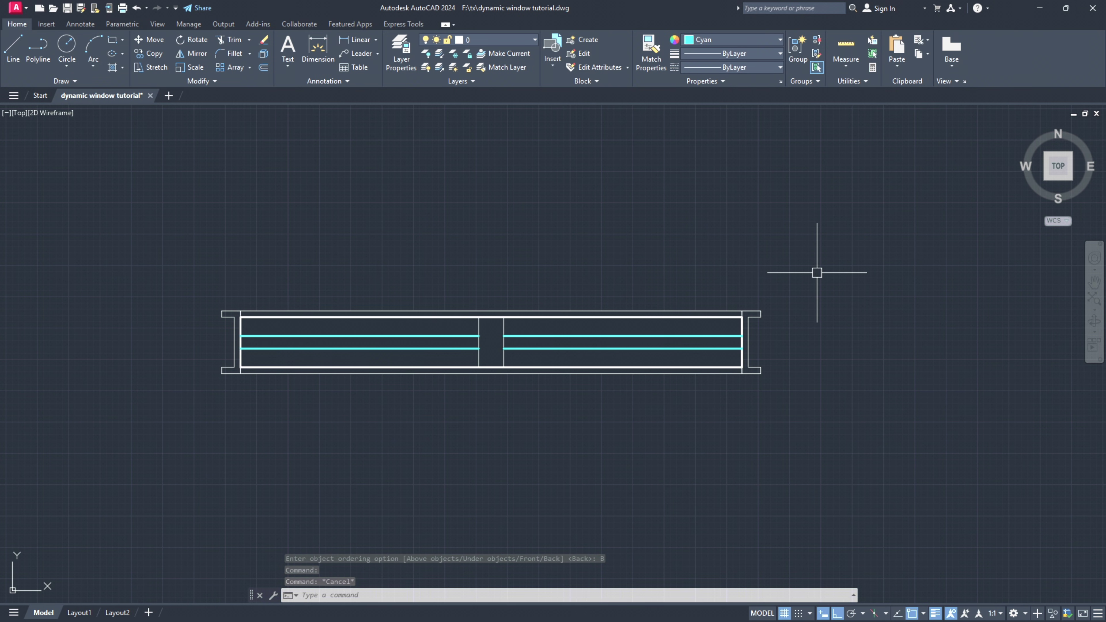
scroll(560, 366, down, 3)
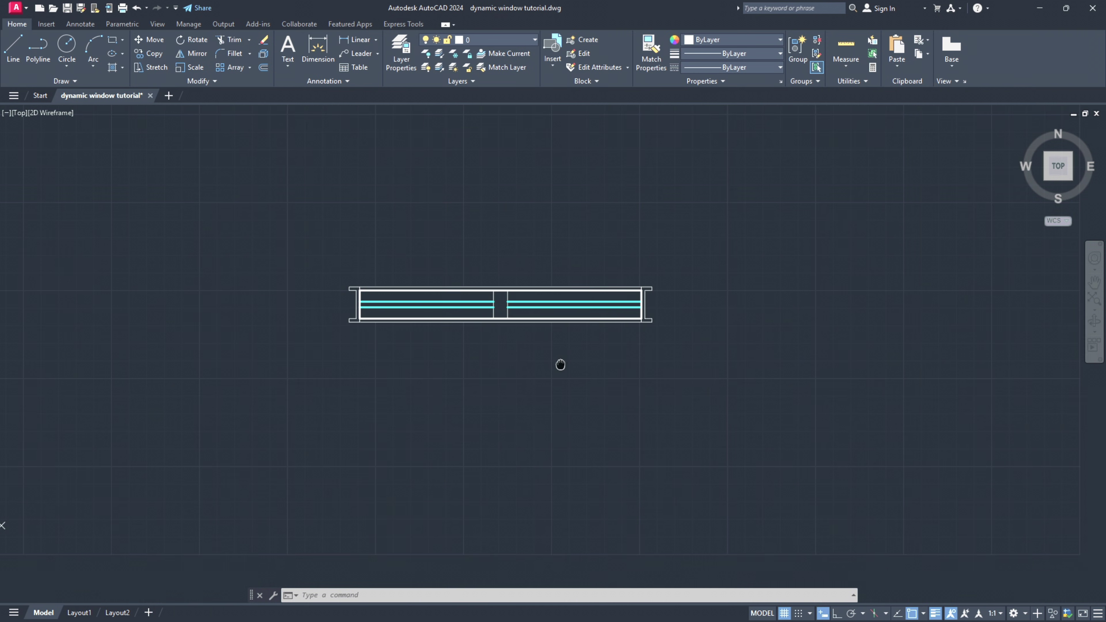
middle_drag(586, 374, 587, 383)
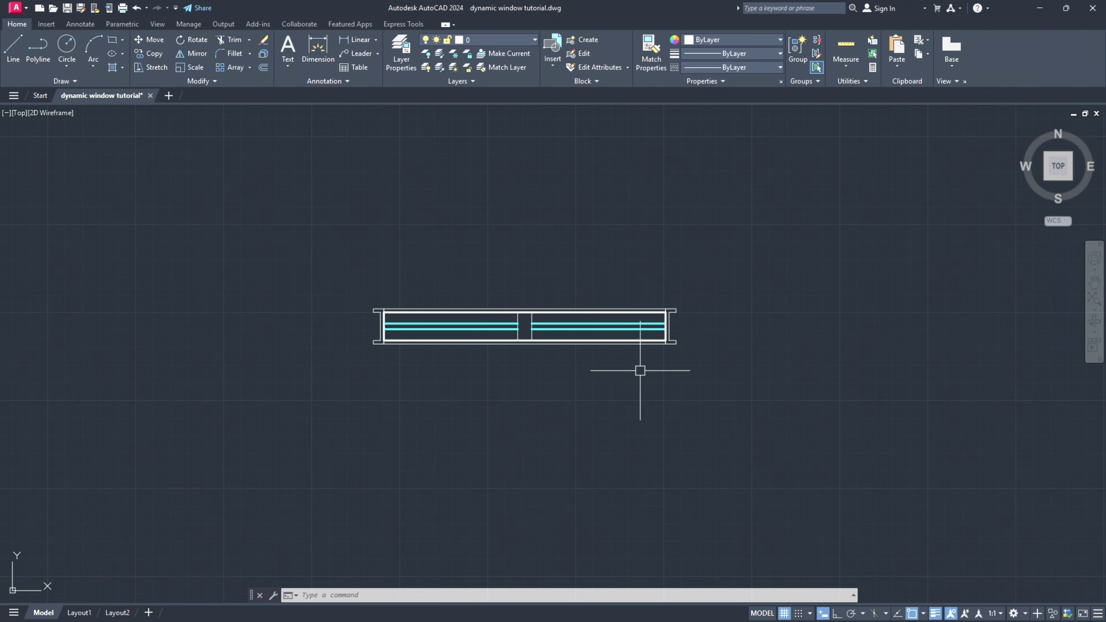
click(705, 376)
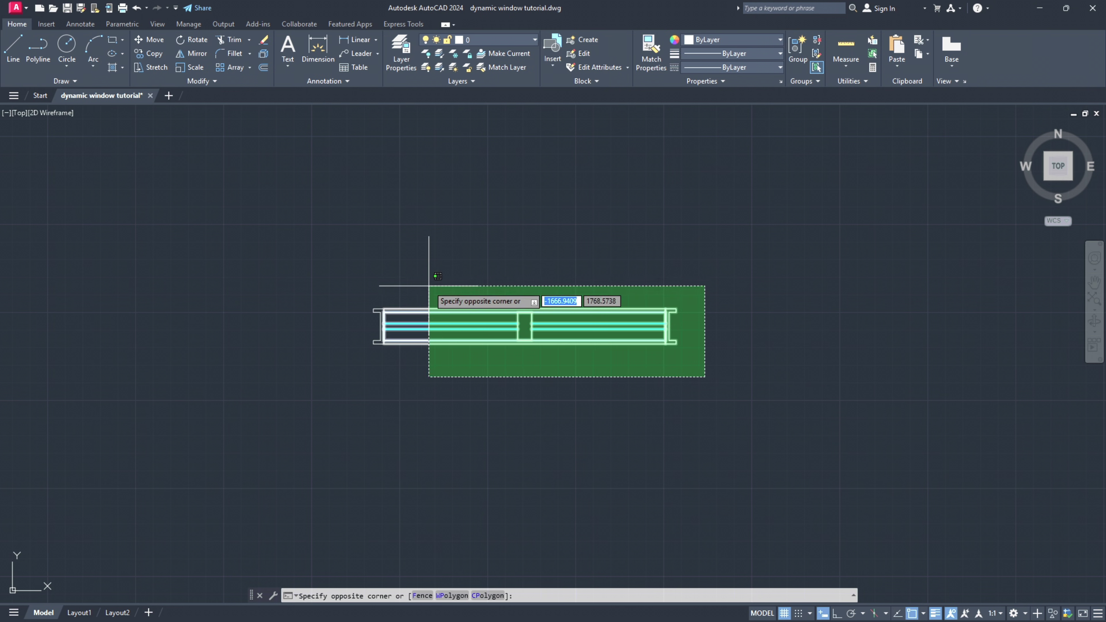
click(344, 255)
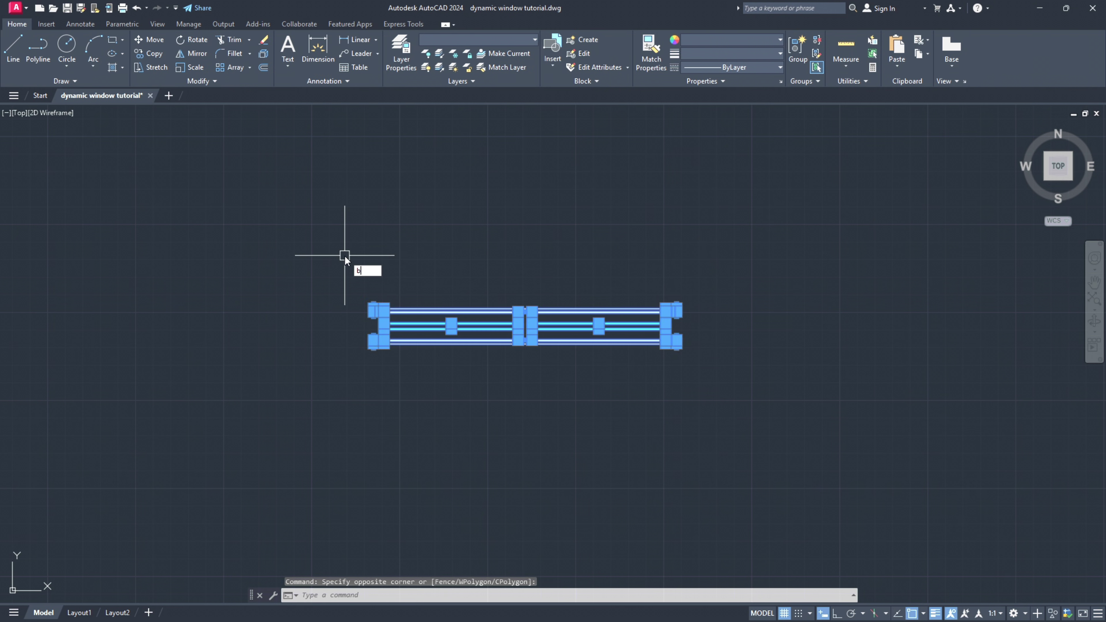
key(Return)
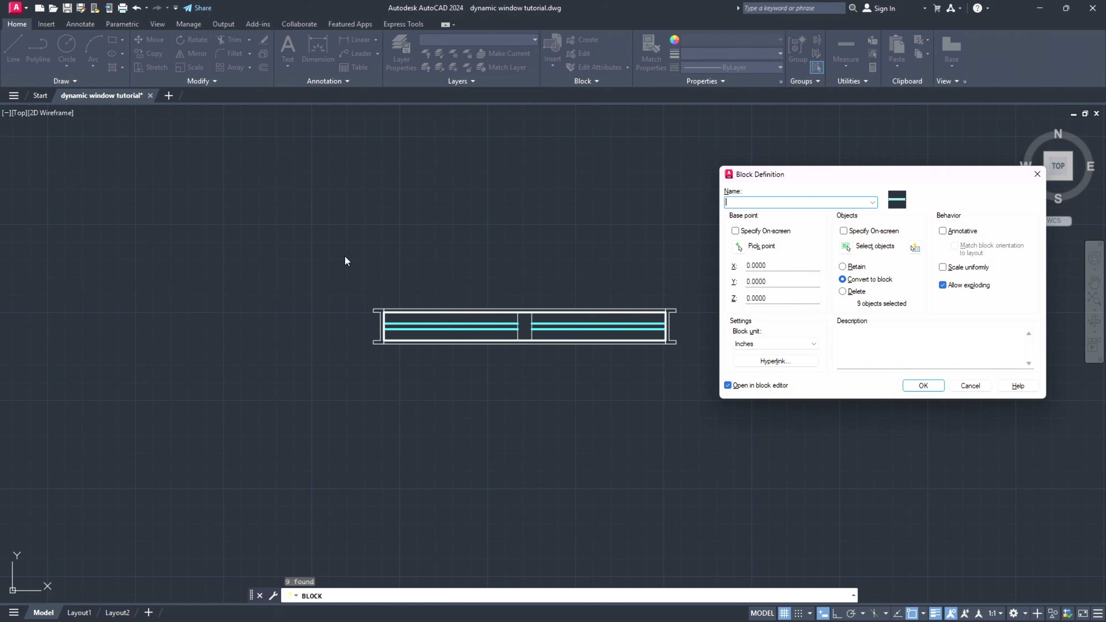
drag(855, 176, 838, 175)
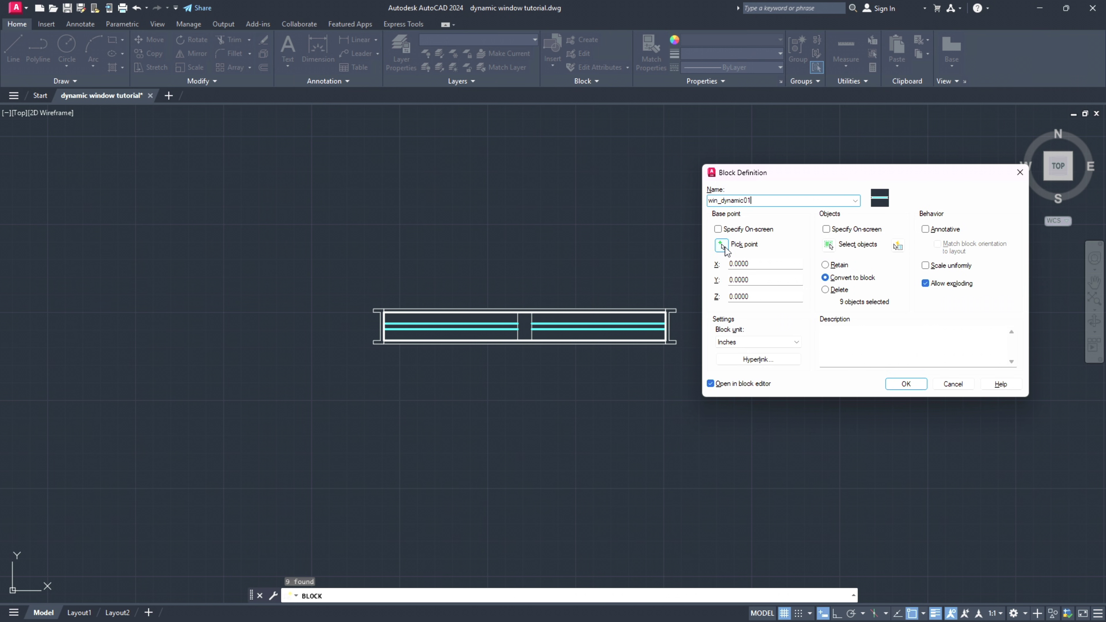
click(722, 246)
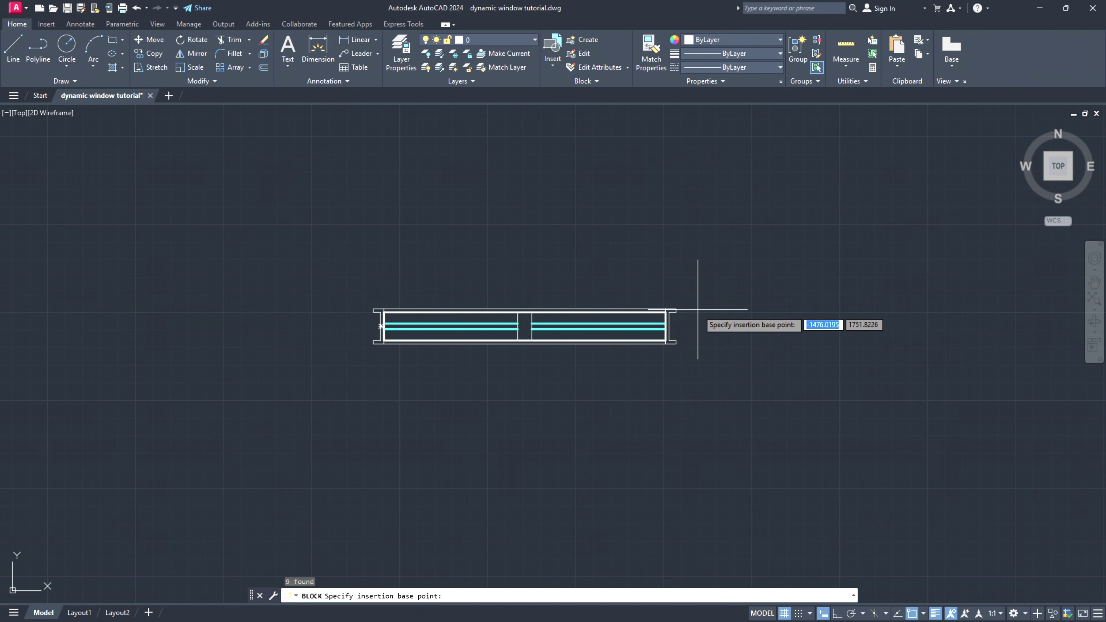
click(383, 343)
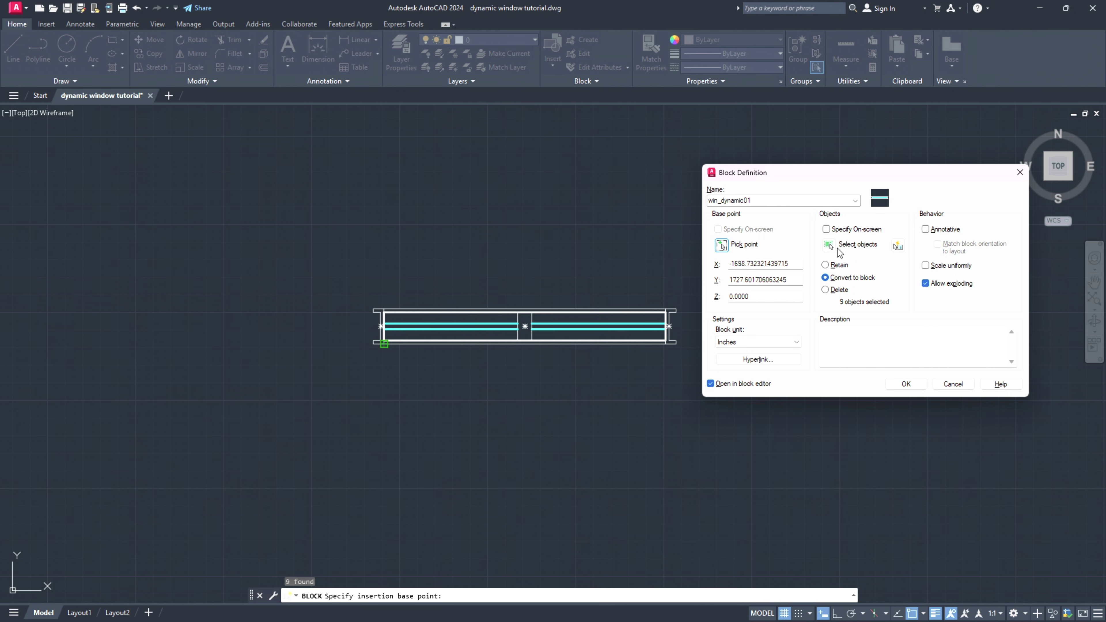
- Reselect all the window geometry as the block's objects and create the block, opening it in the block editor
click(838, 249)
click(752, 396)
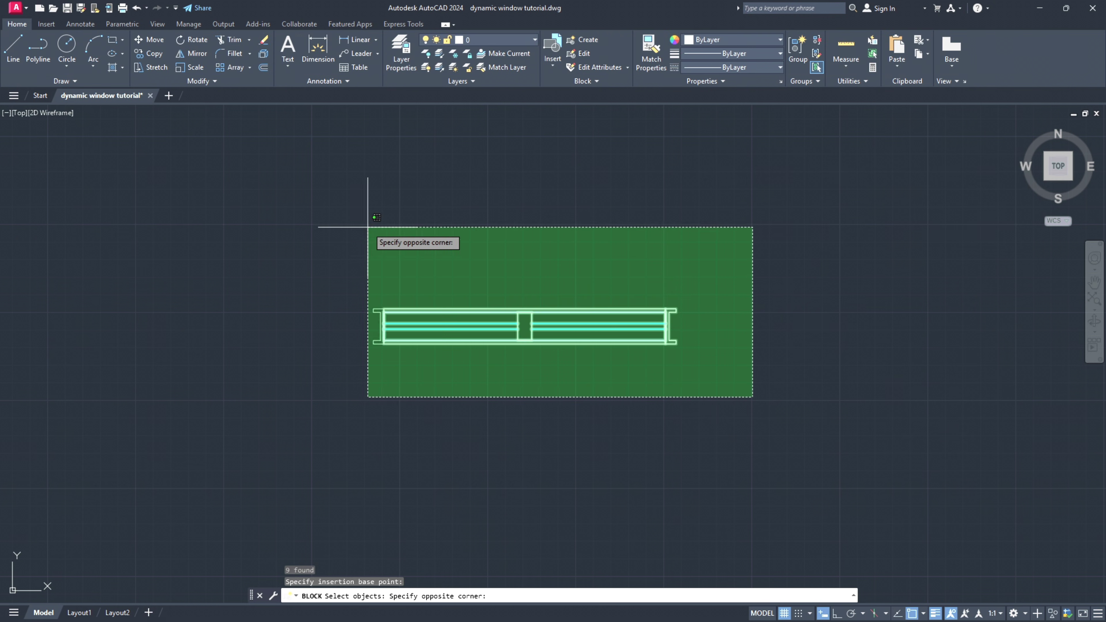
click(317, 206)
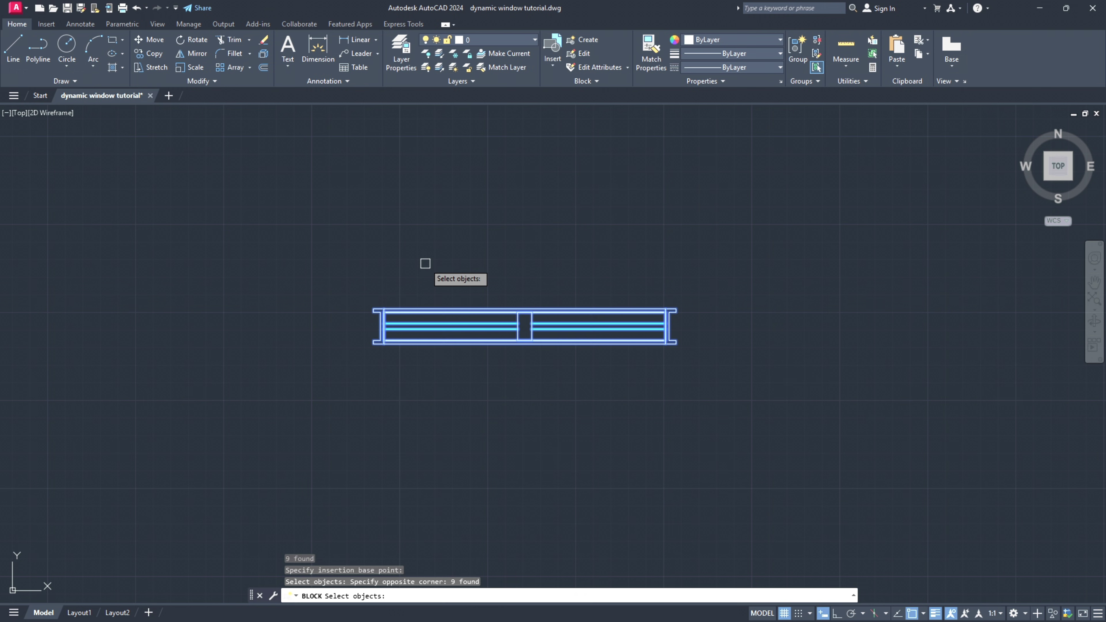
key(Return)
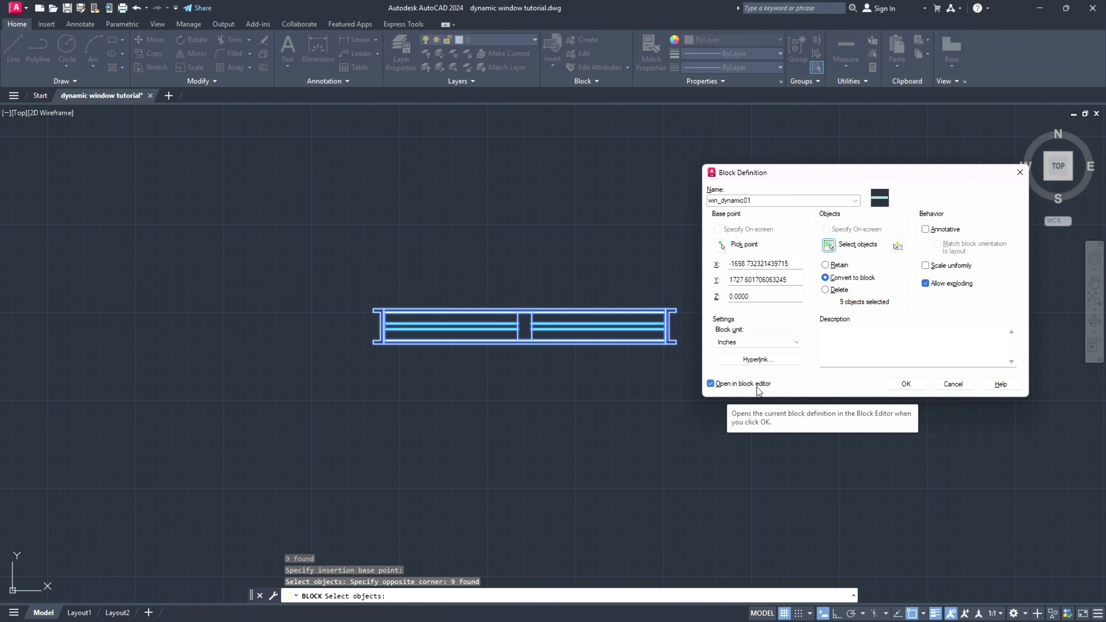
click(904, 384)
- Add a linear parameter from the wipeout's lower-left corner to its lower-right corner, with the label placed below the window
scroll(538, 351, down, 2)
middle_drag(718, 349, 615, 336)
scroll(651, 346, down, 2)
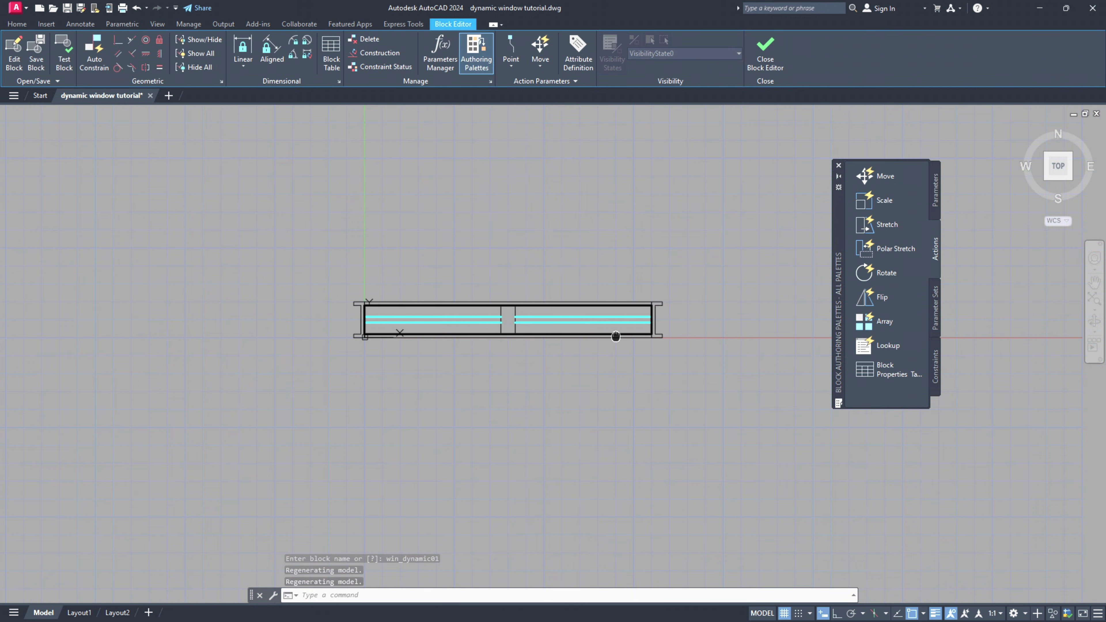
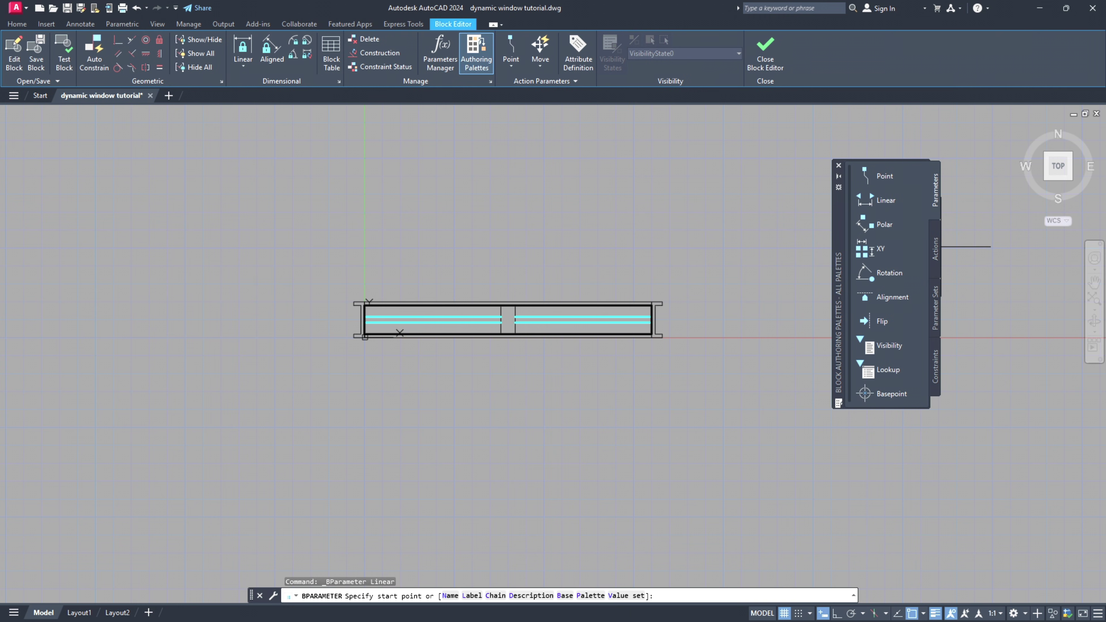
click(365, 337)
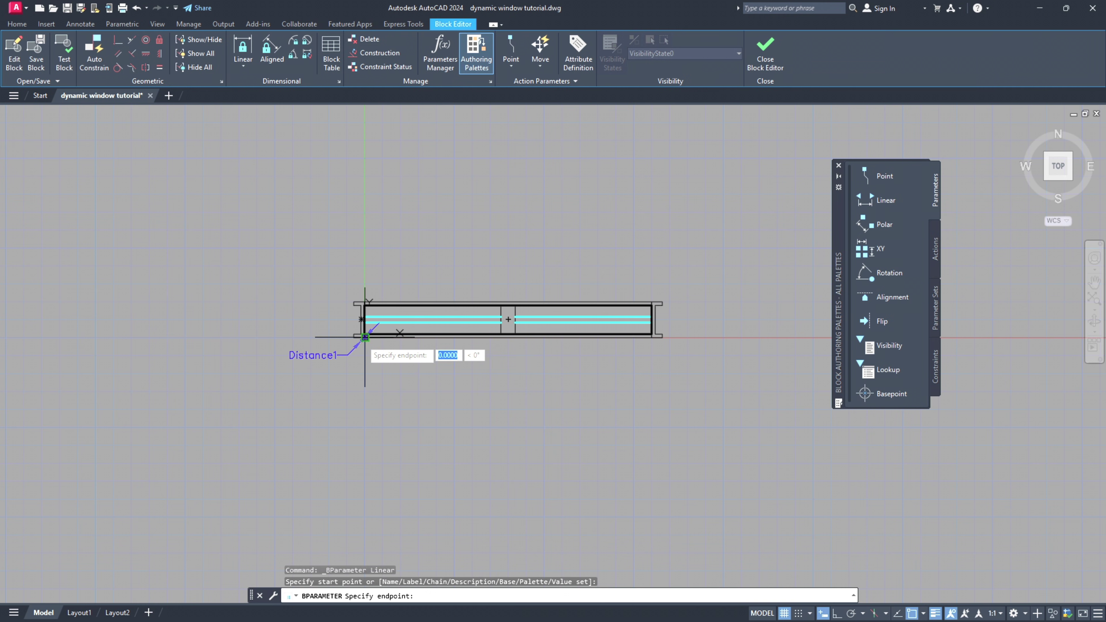
click(651, 336)
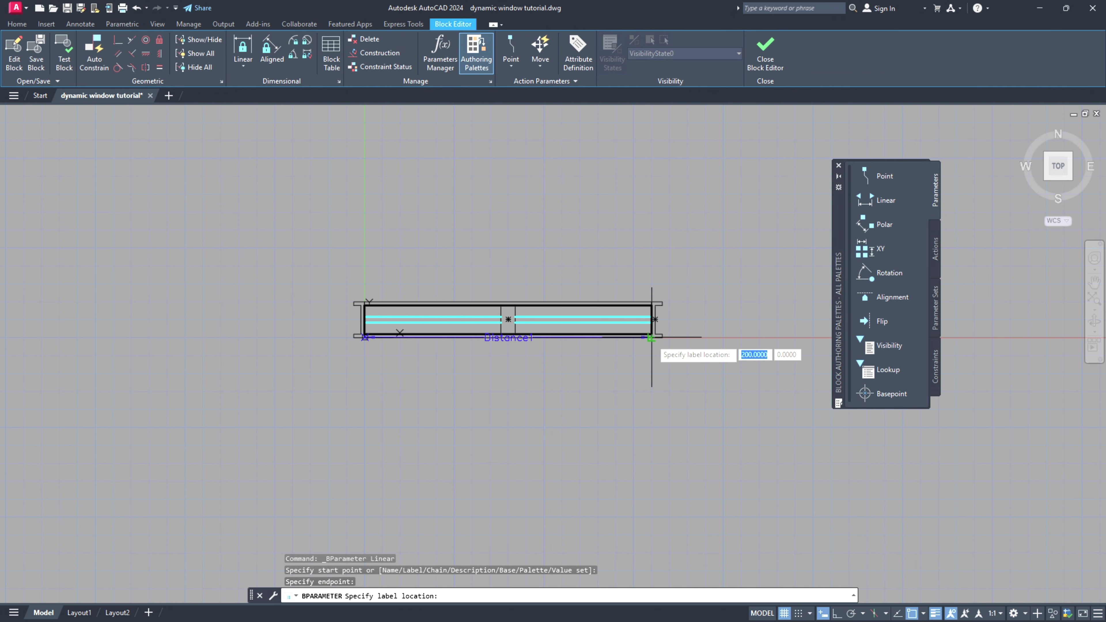
click(647, 363)
middle_drag(523, 390, 528, 425)
scroll(527, 425, up, 2)
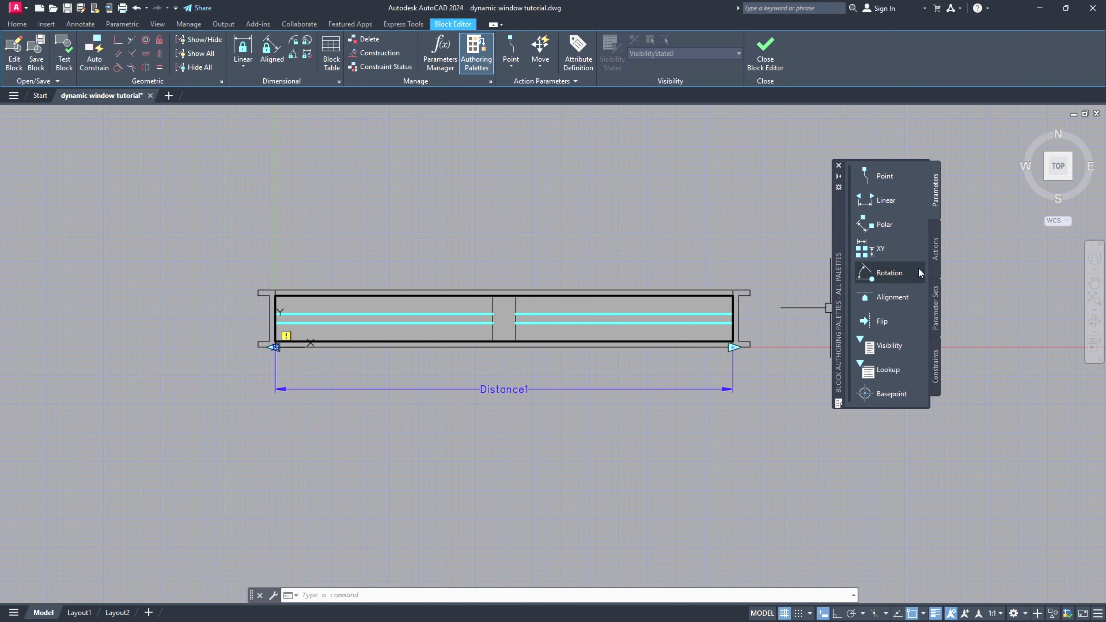
- Add a stretch action to the linear parameter's right endpoint, framing the window's right end and selecting the objects that cross it
click(934, 247)
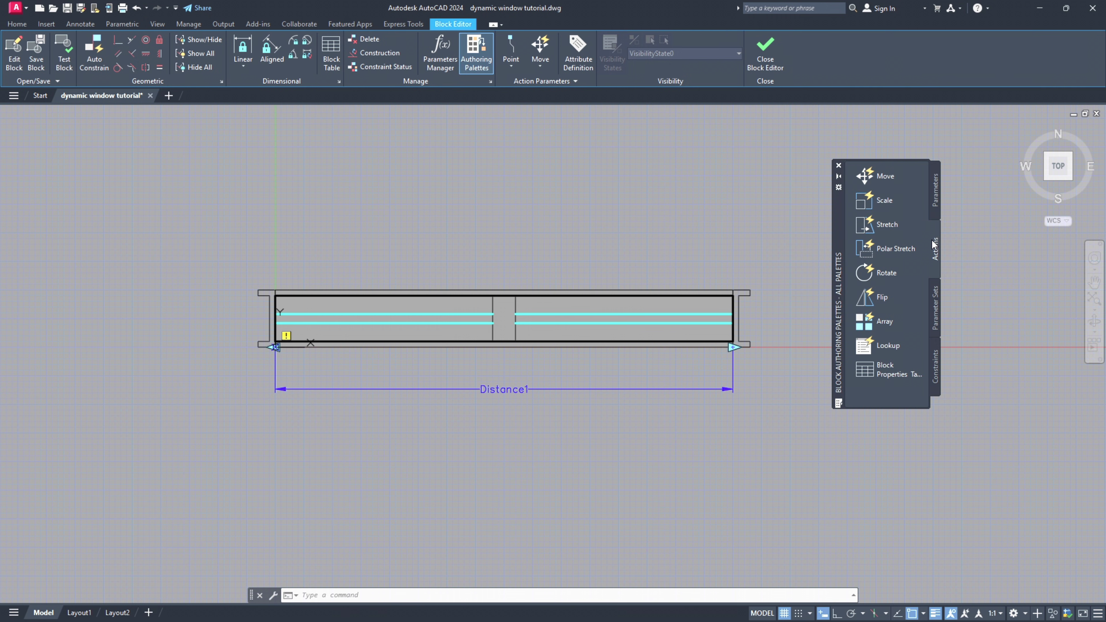
click(897, 225)
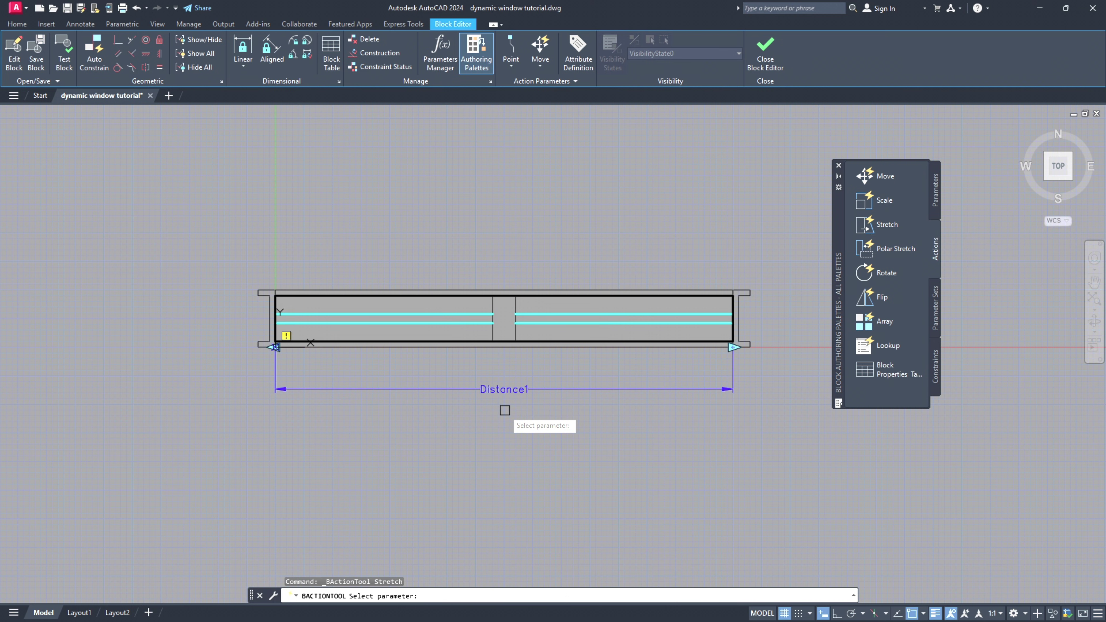
click(503, 389)
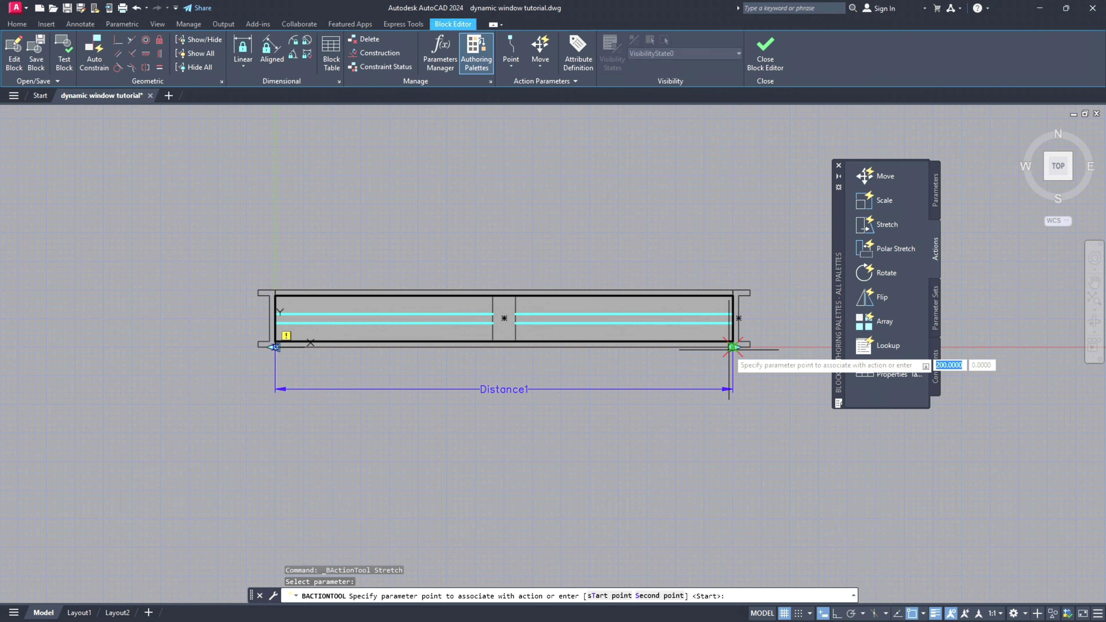
click(733, 348)
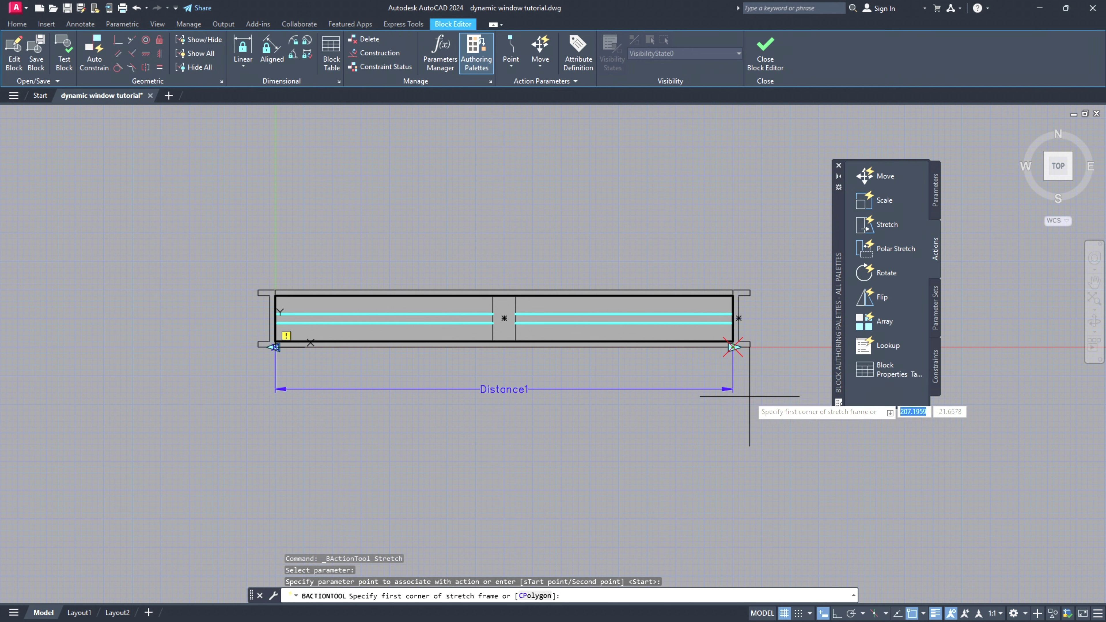
click(767, 410)
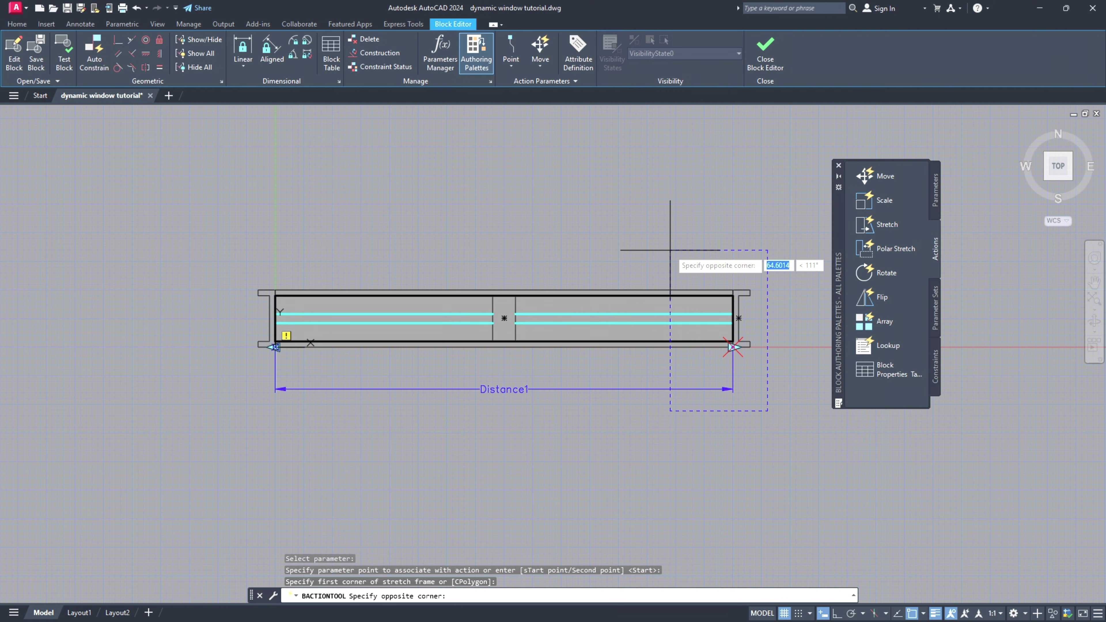
click(670, 250)
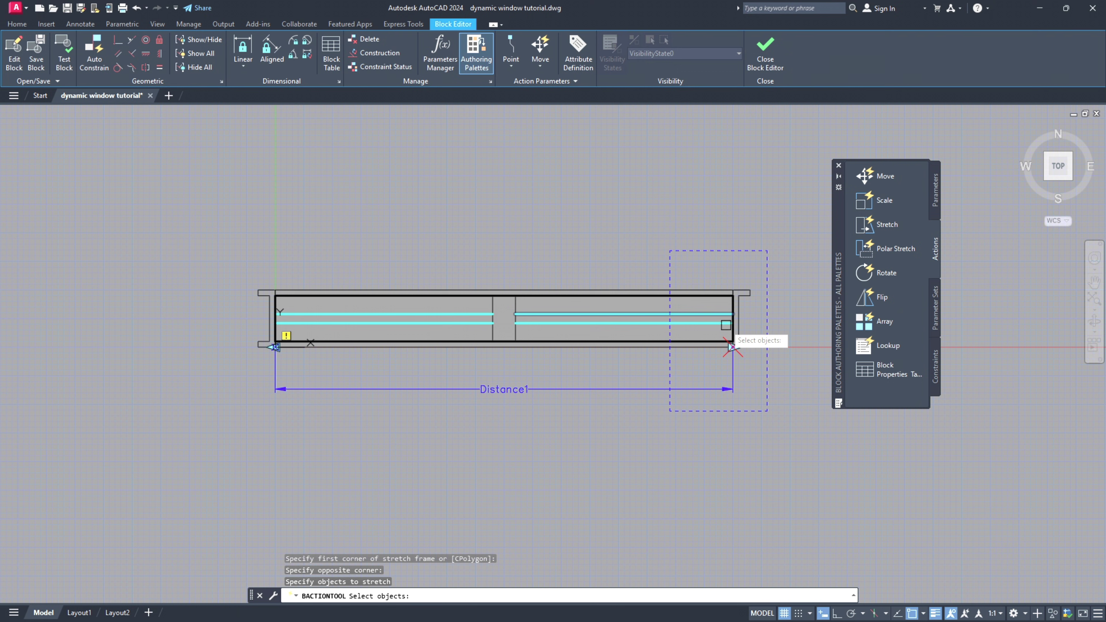
click(741, 383)
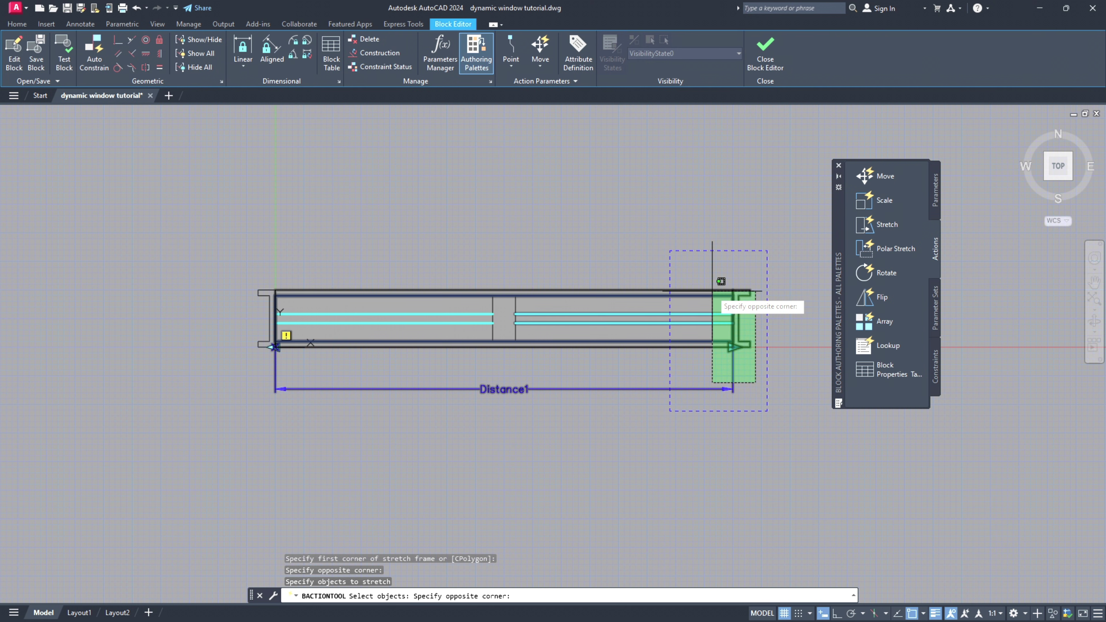
click(704, 274)
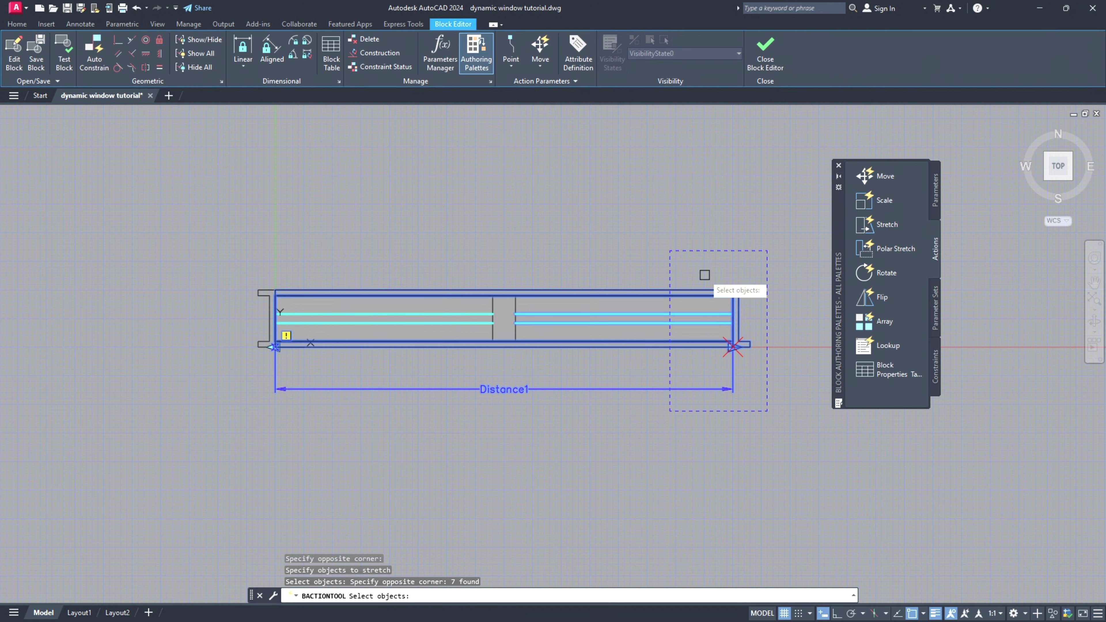
key(Return)
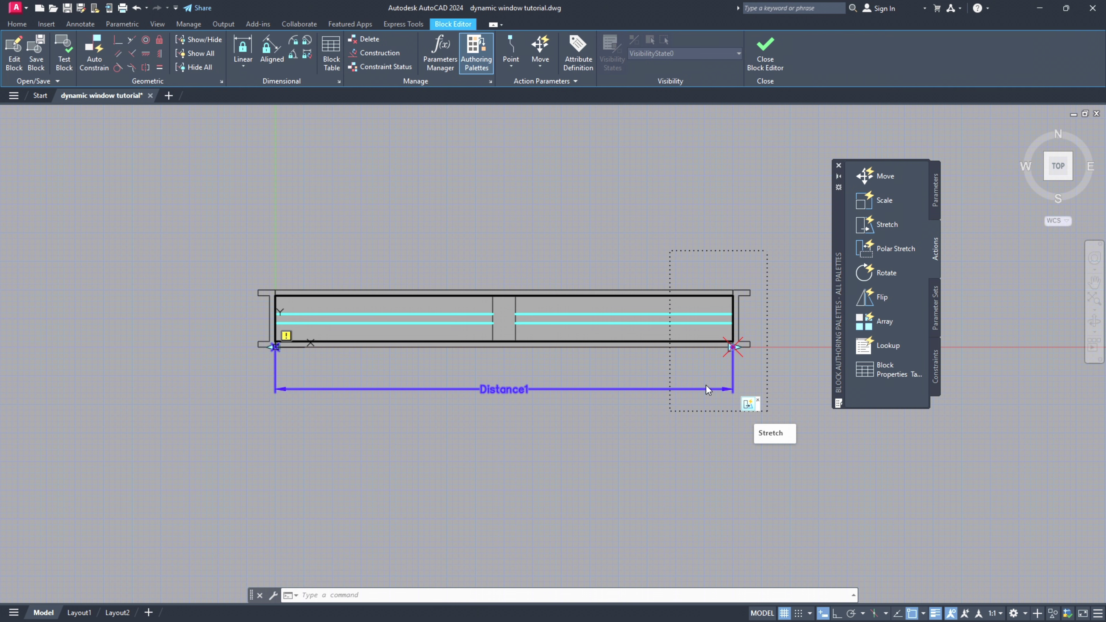
- Set the linear parameter's number of grips to 1 and its distance name to length
click(503, 389)
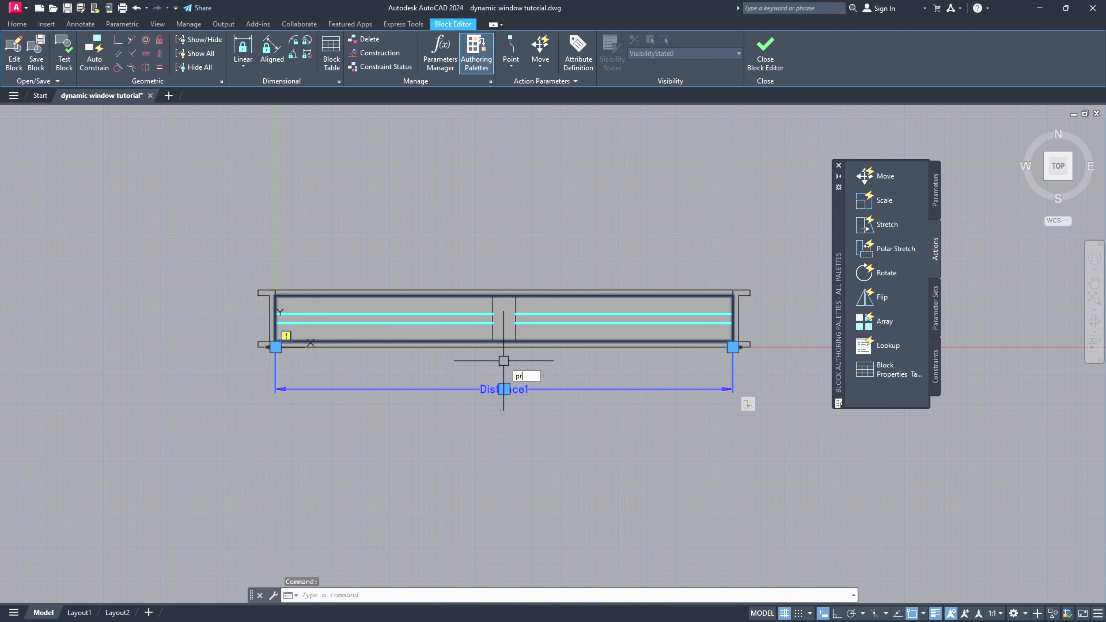
text(pr)
key(Return)
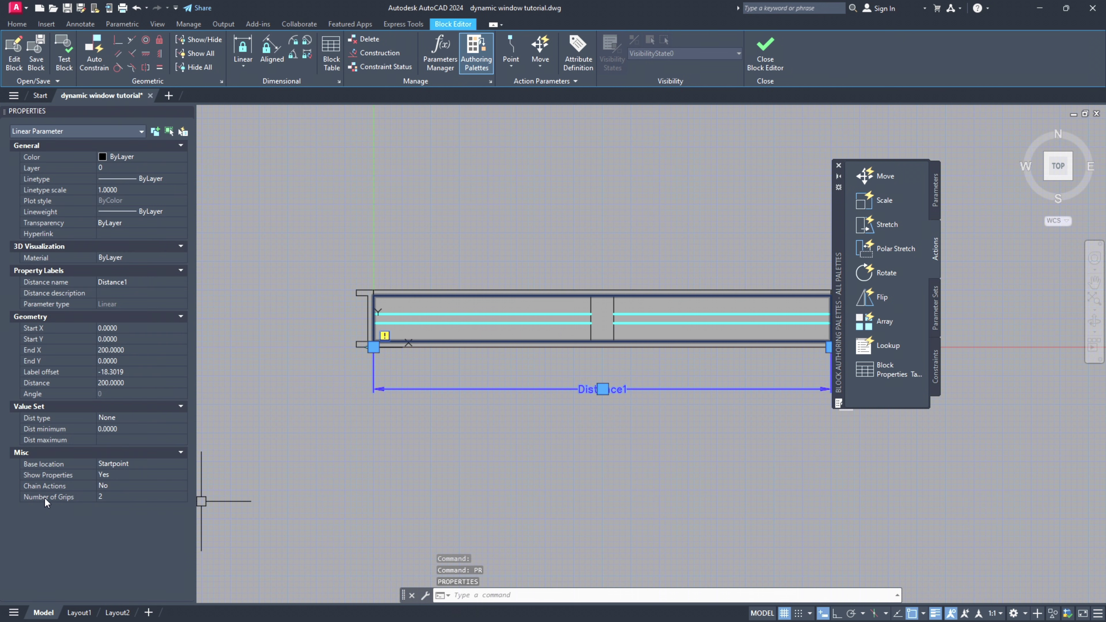
click(103, 498)
click(104, 499)
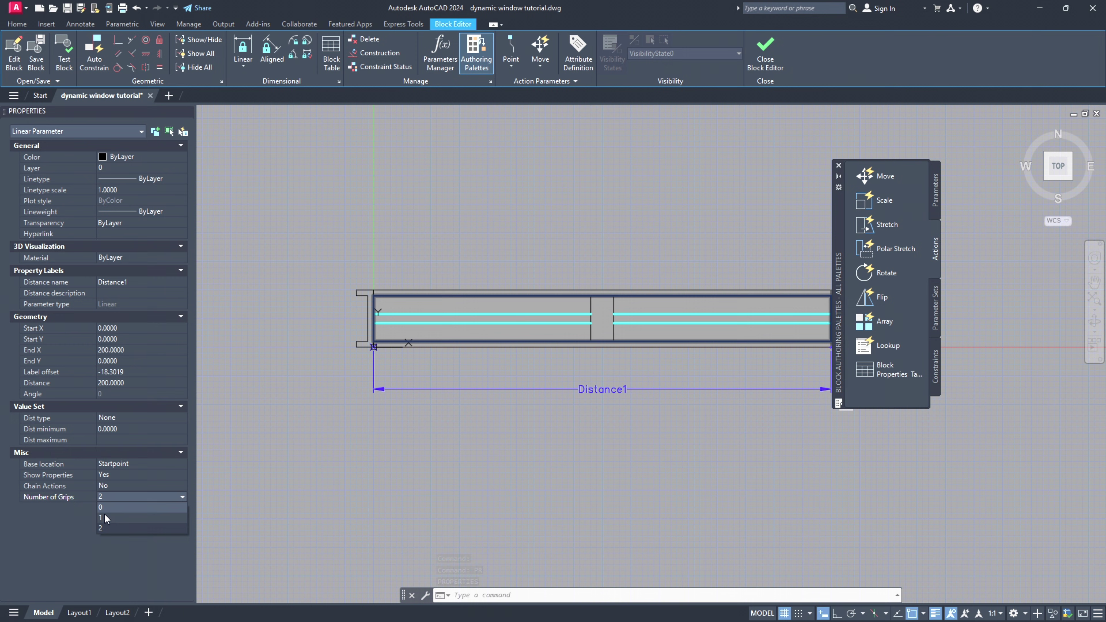
click(104, 515)
middle_drag(481, 435, 421, 422)
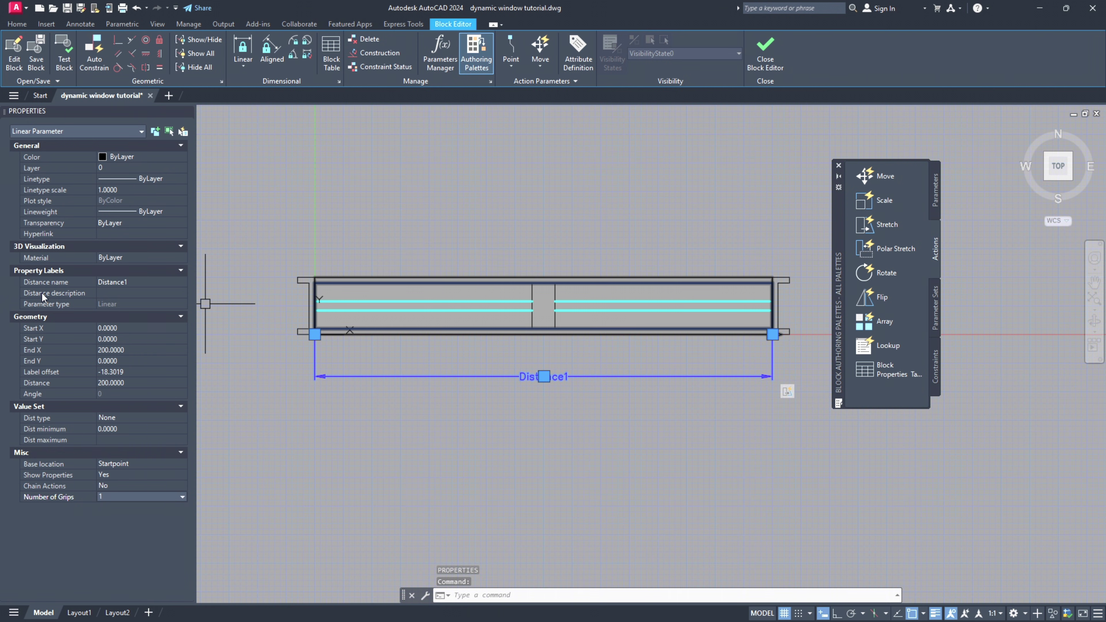
click(120, 282)
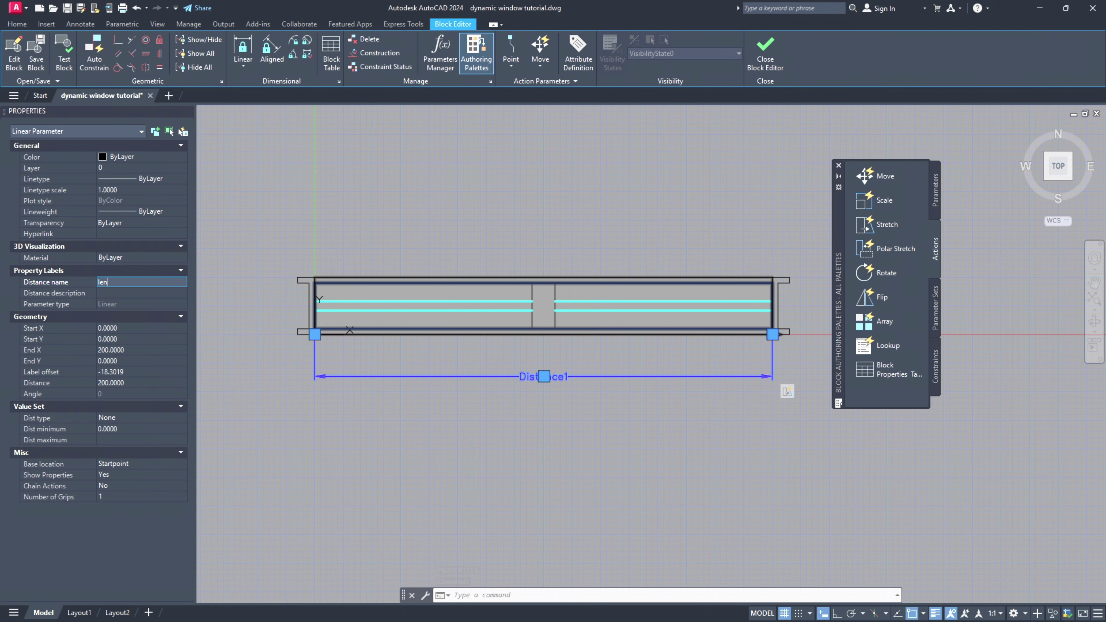
key(Return)
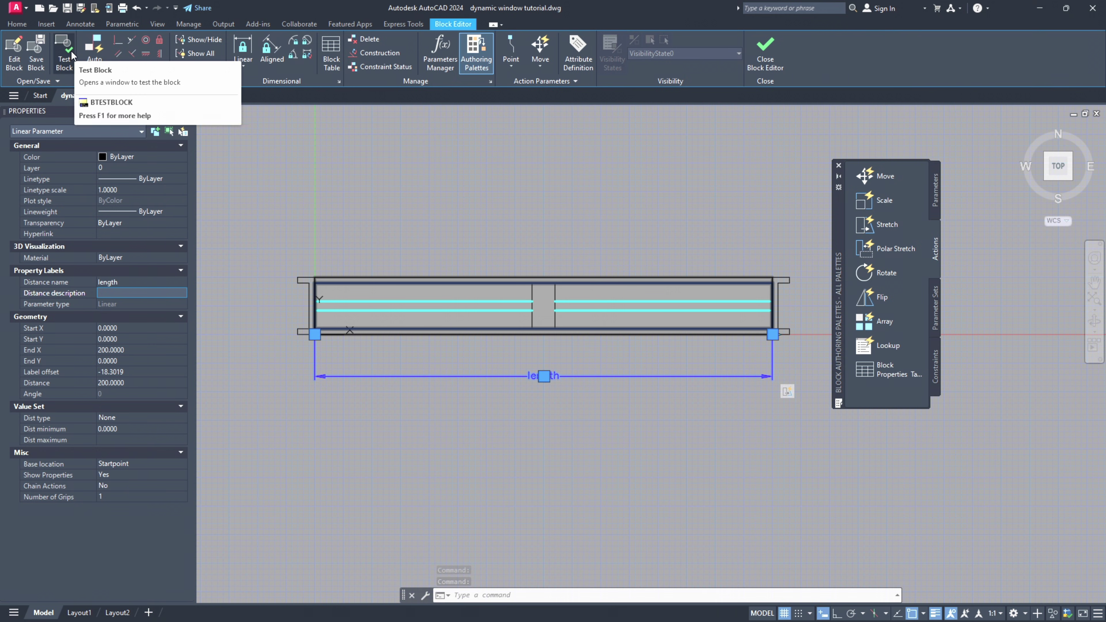
- Test the block by stretching its length grip to about 381 and then about 468, and examine the central mullion's position
click(64, 68)
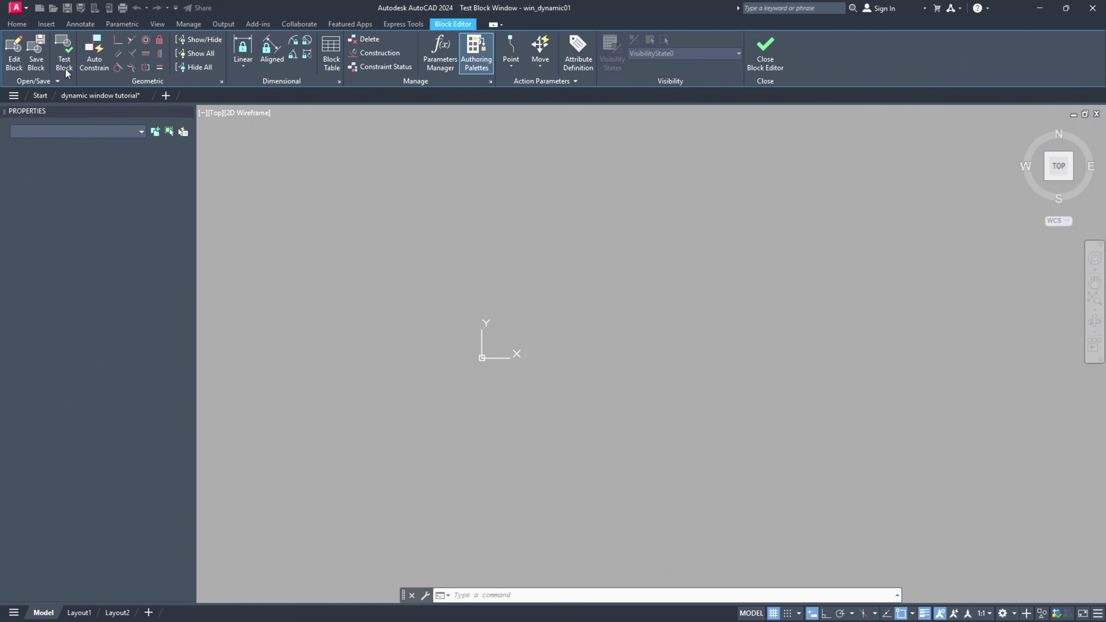
click(524, 311)
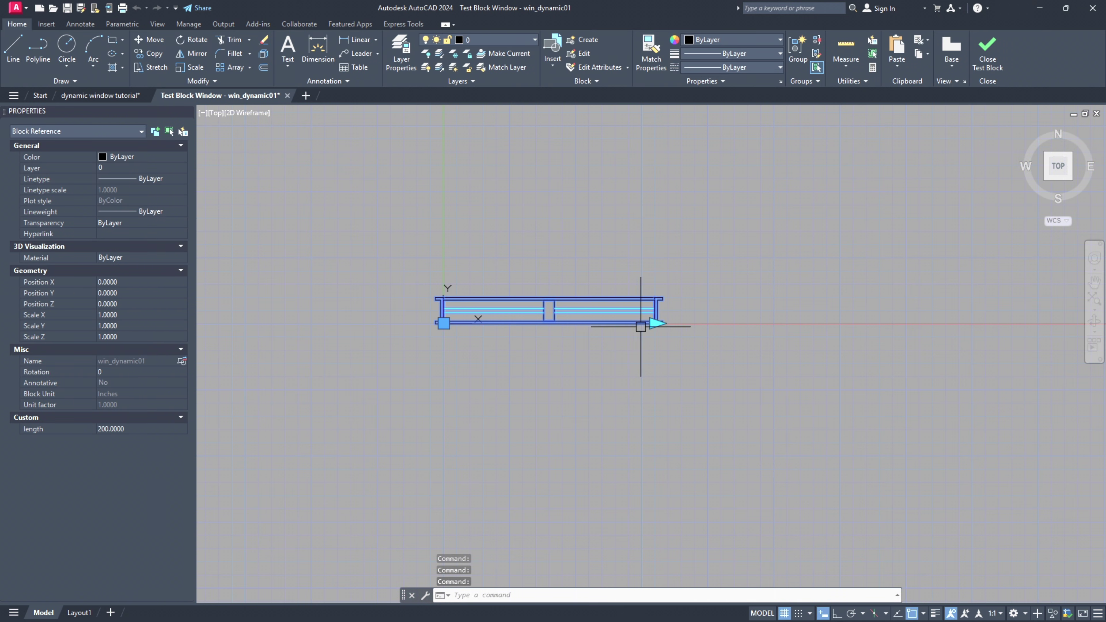
click(657, 323)
click(846, 323)
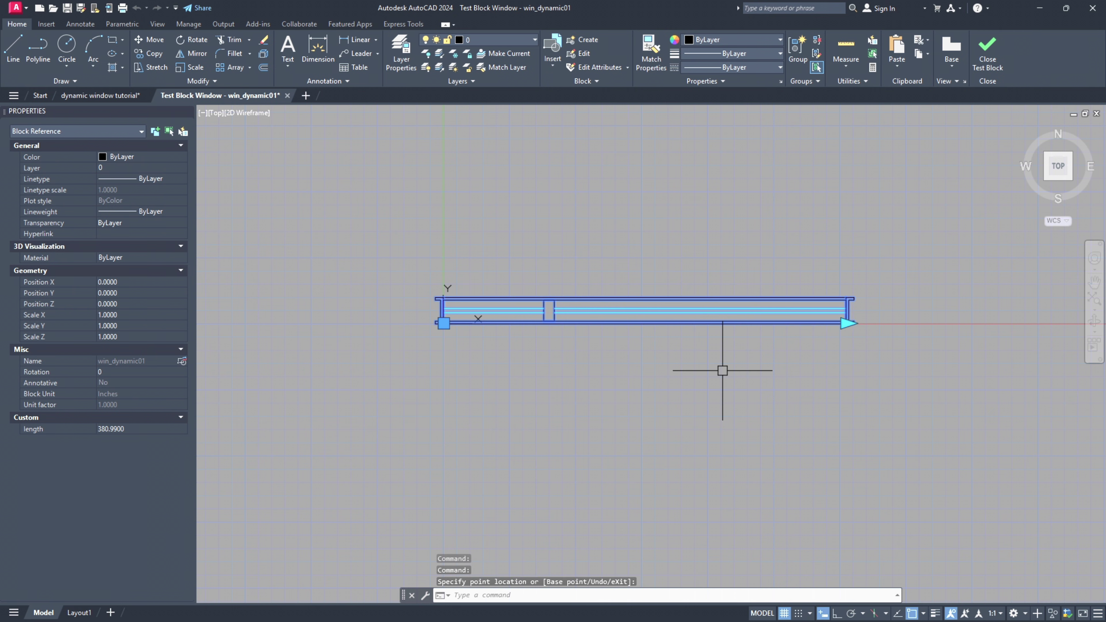
middle_drag(721, 370, 590, 358)
click(807, 321)
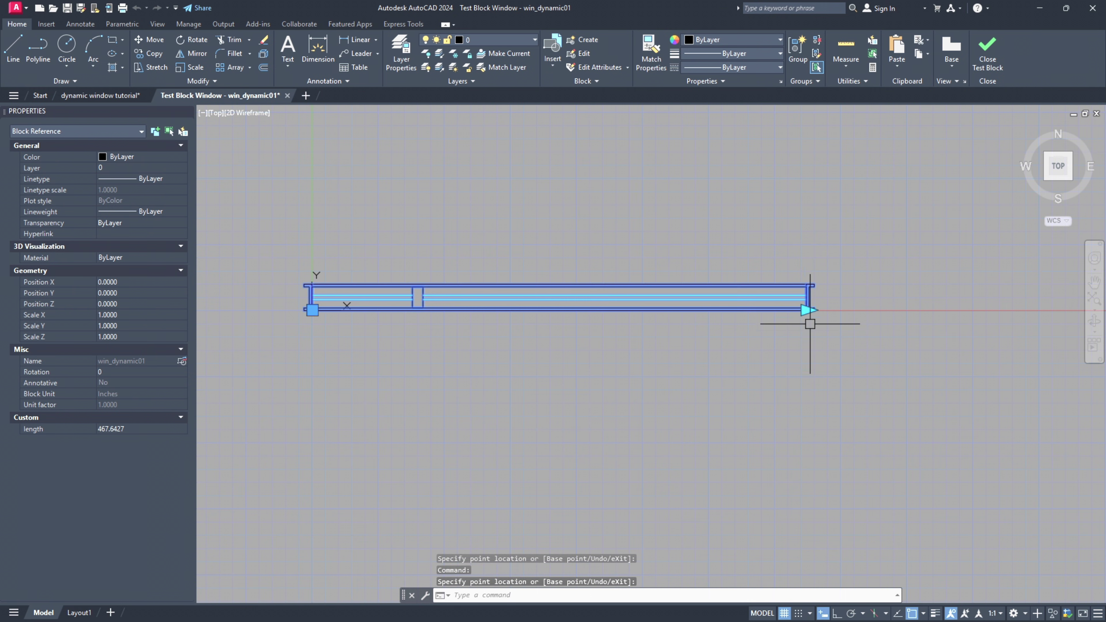
key(Escape)
scroll(805, 343, down, 1)
scroll(575, 323, up, 2)
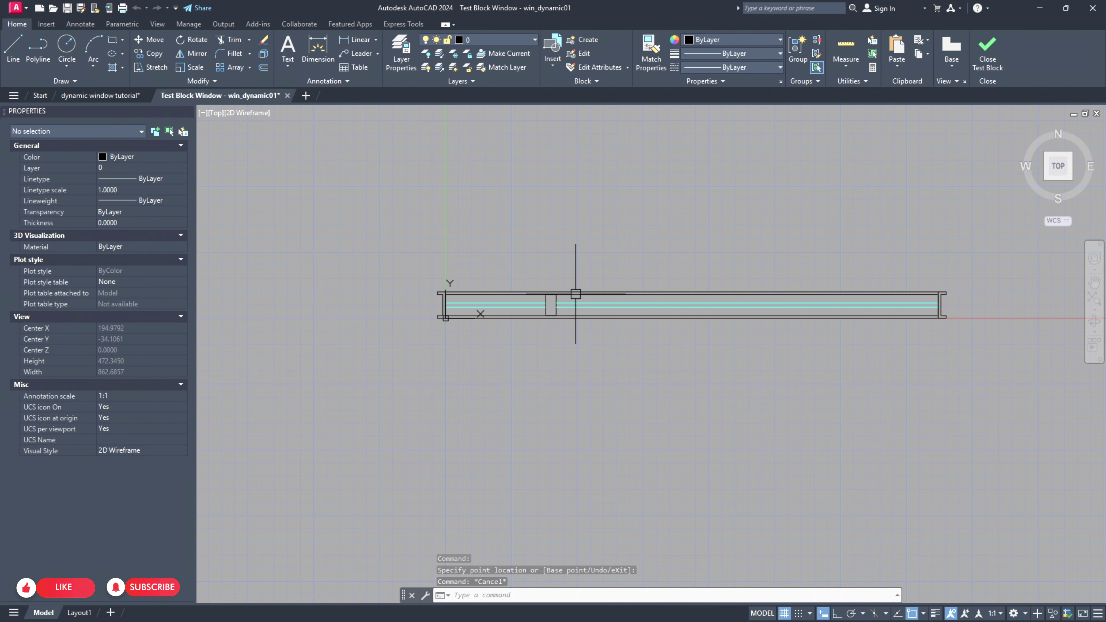
scroll(551, 298, up, 4)
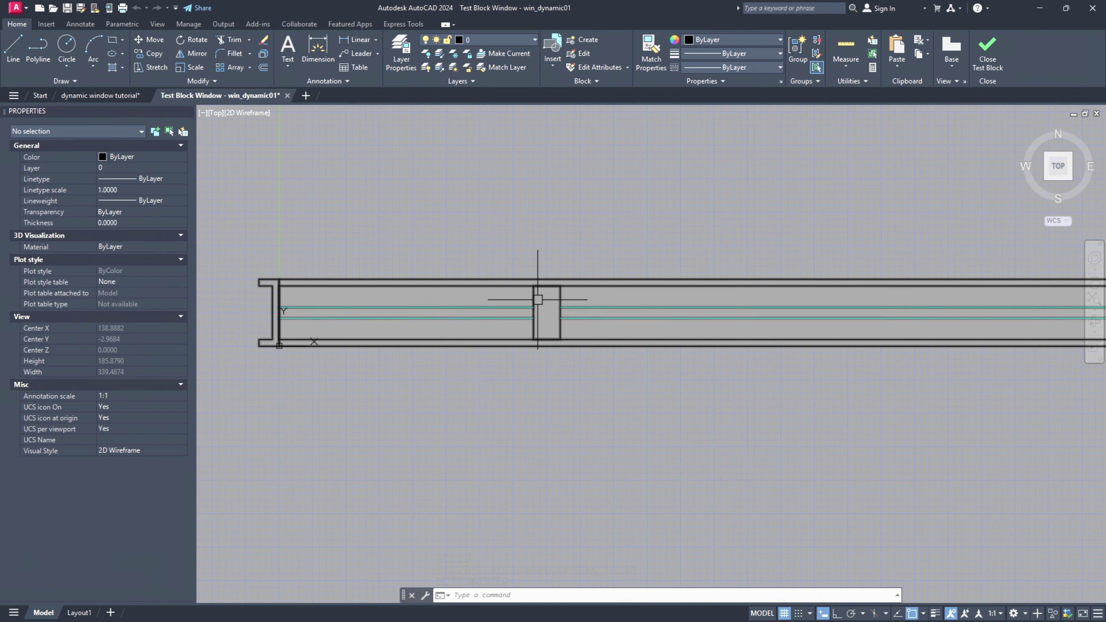
scroll(538, 301, down, 6)
scroll(529, 312, up, 2)
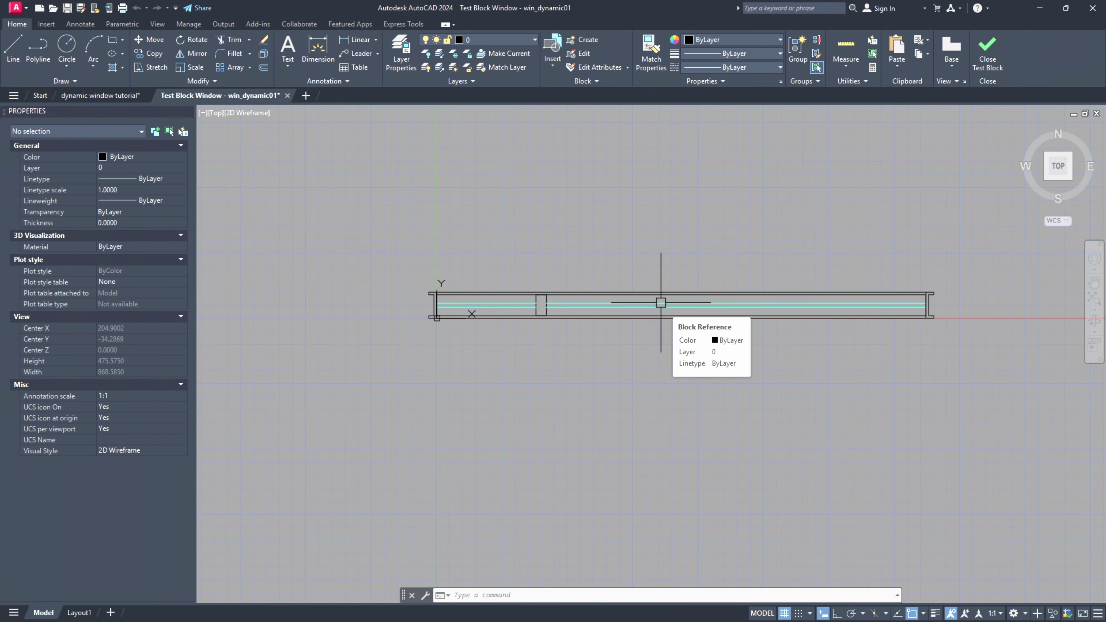
- Undo the test stretches and close the test block window
key(ctrl+z)
key(ctrl+z)
key(ctrl+z)
key(ctrl+z)
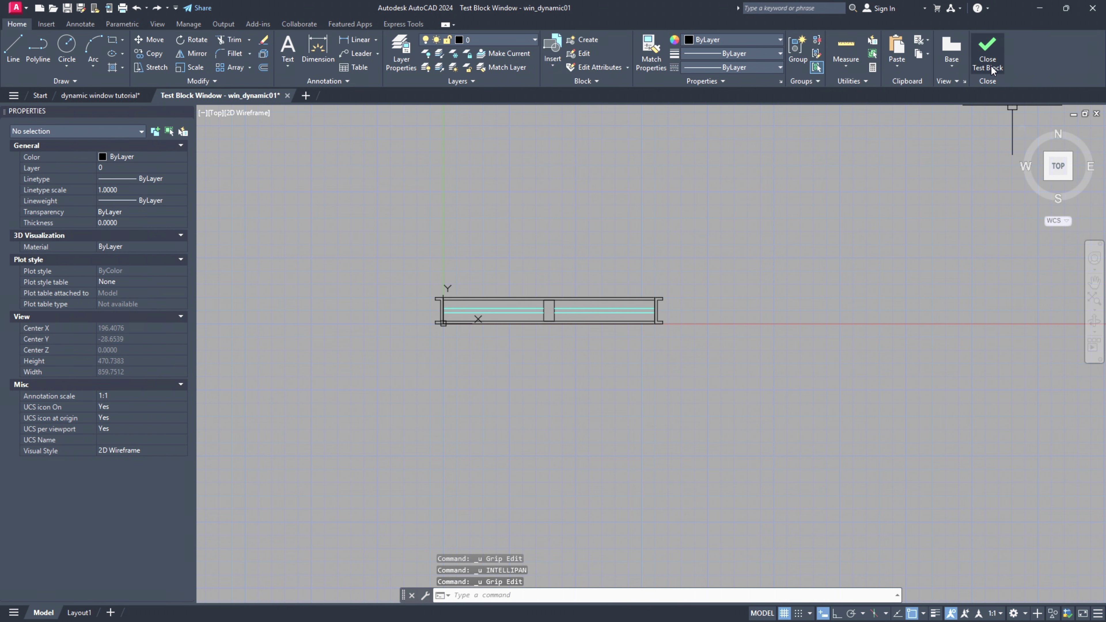
click(987, 56)
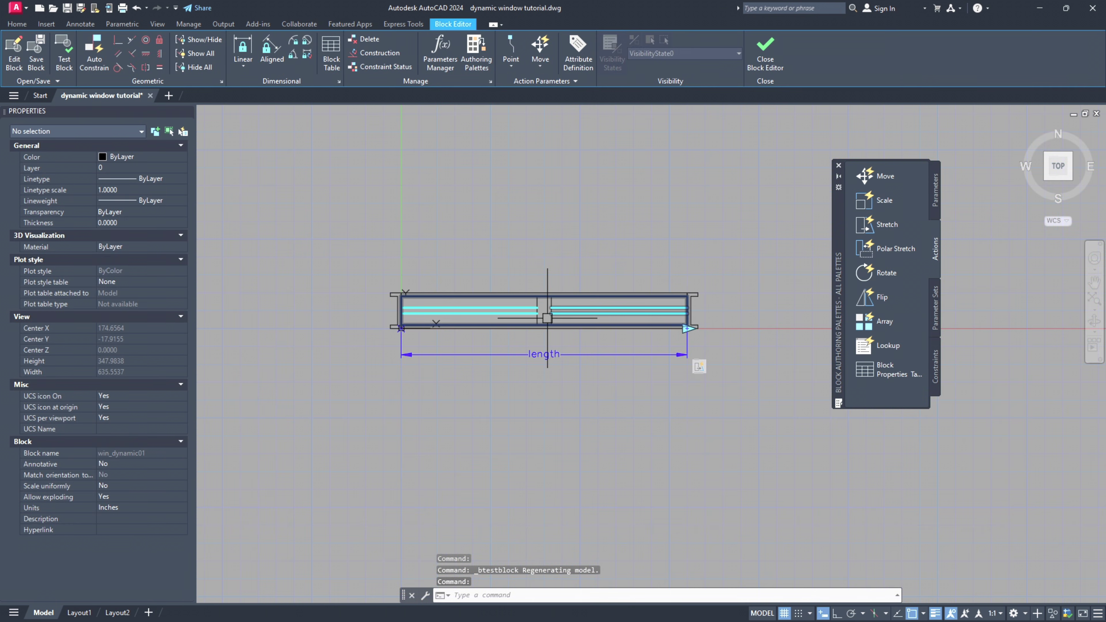
- Start a stretch action on the length parameter's right endpoint and draw its stretch frame around the central mullion
middle_drag(655, 265, 659, 268)
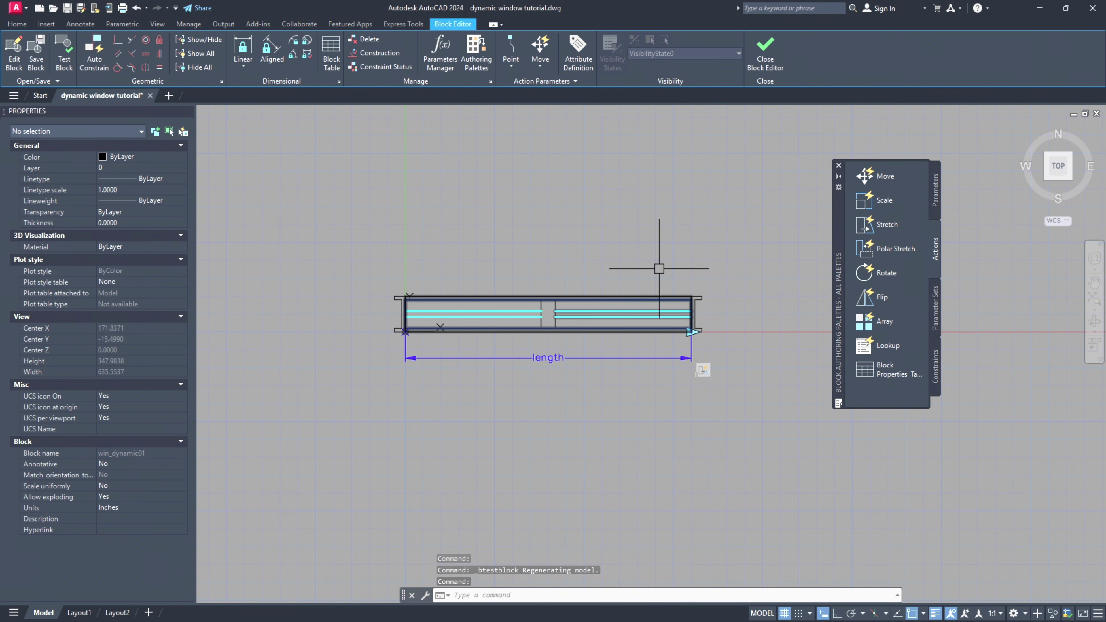
click(887, 226)
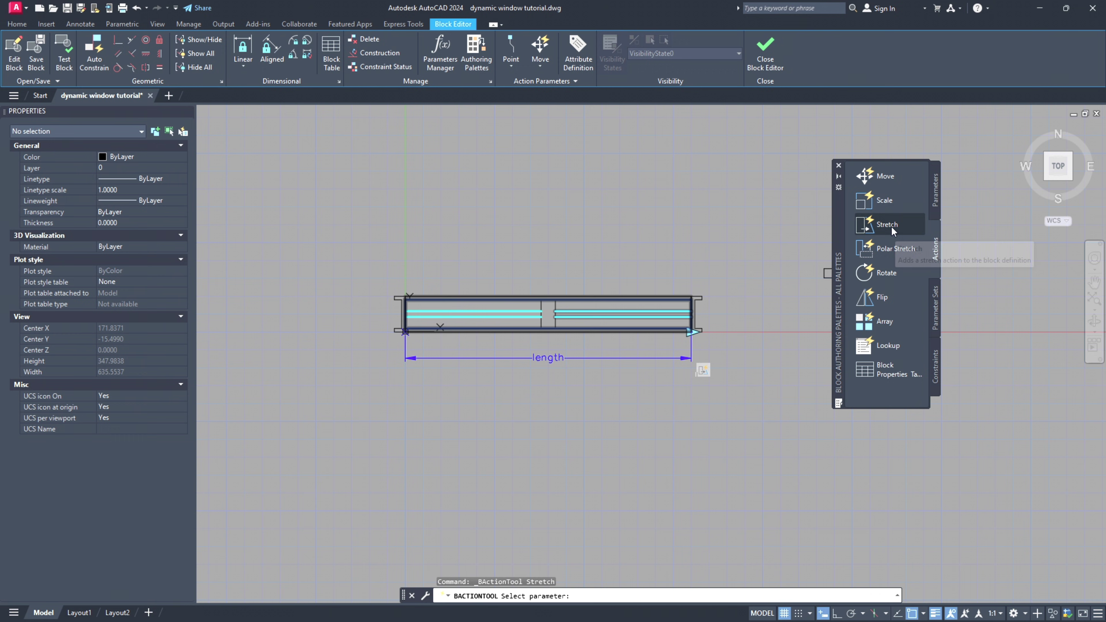
click(550, 361)
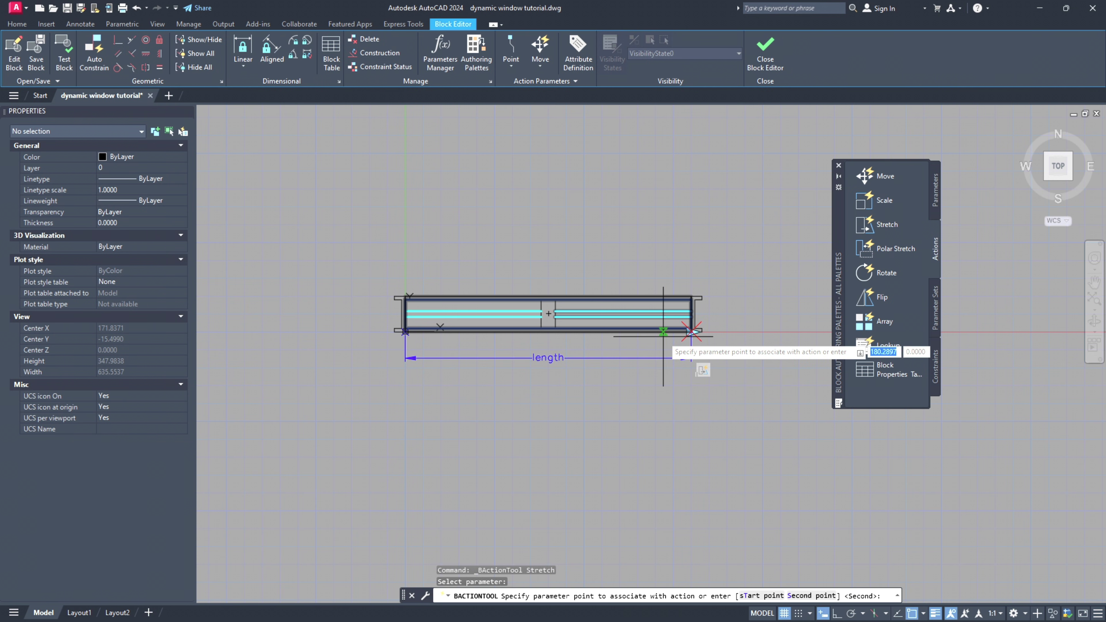
click(691, 332)
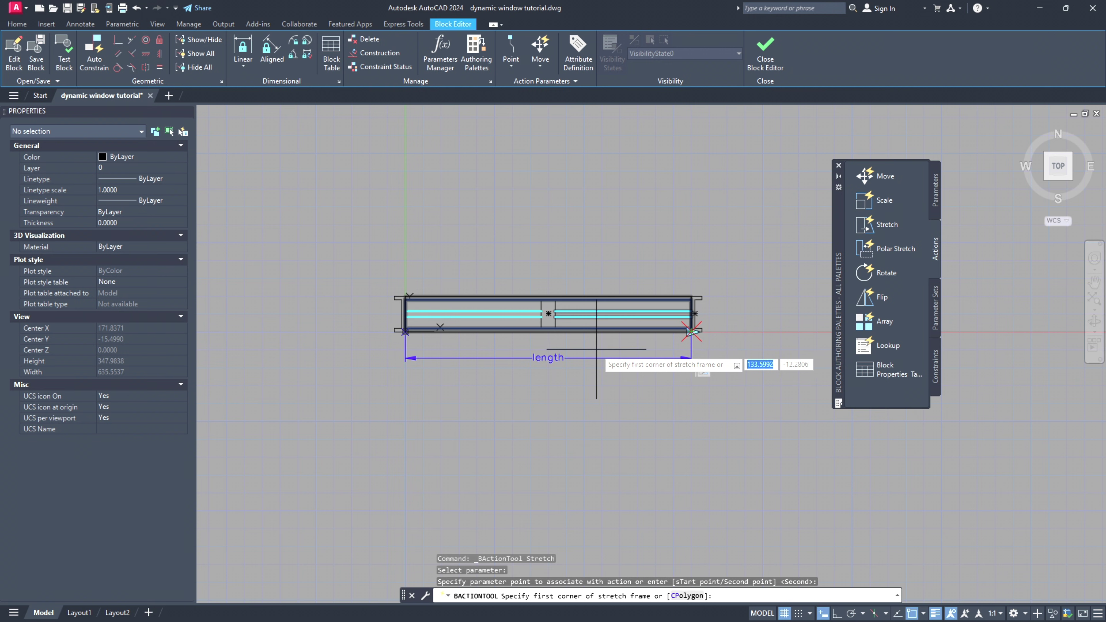
click(571, 346)
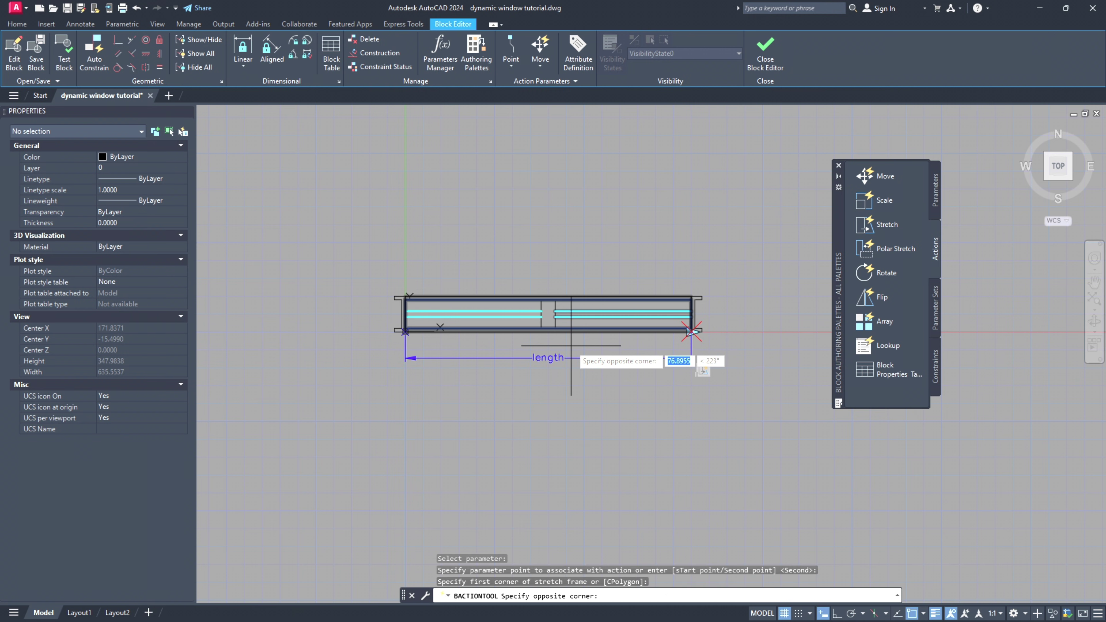
click(519, 268)
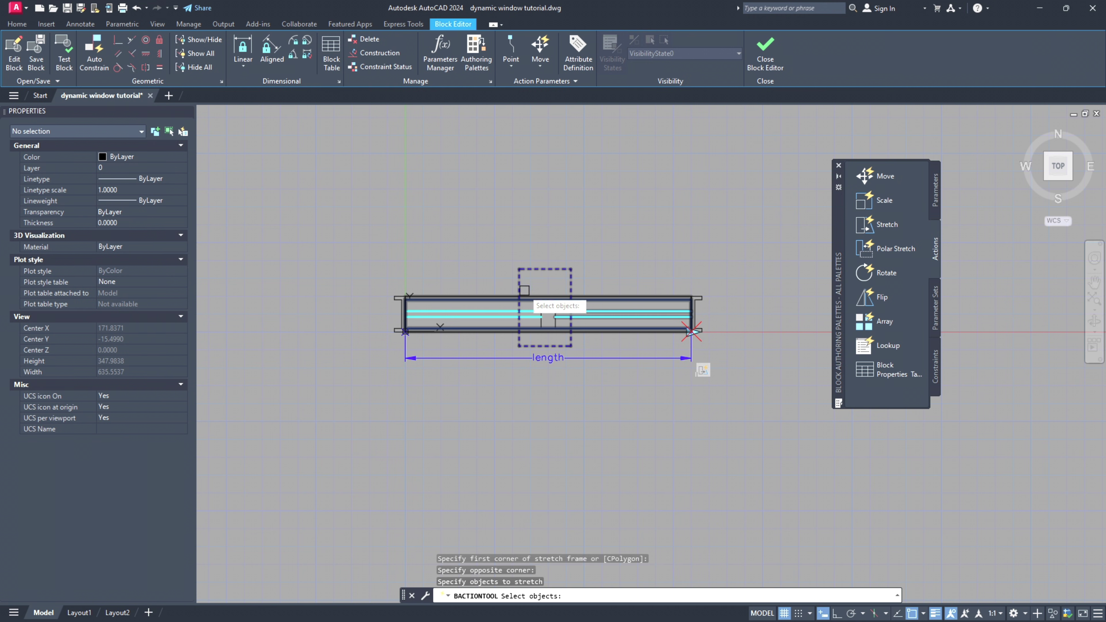
- Assign the central mullion and the glass lines on both sides to the stretch action, excluding the two long frame outlines
scroll(526, 301, up, 2)
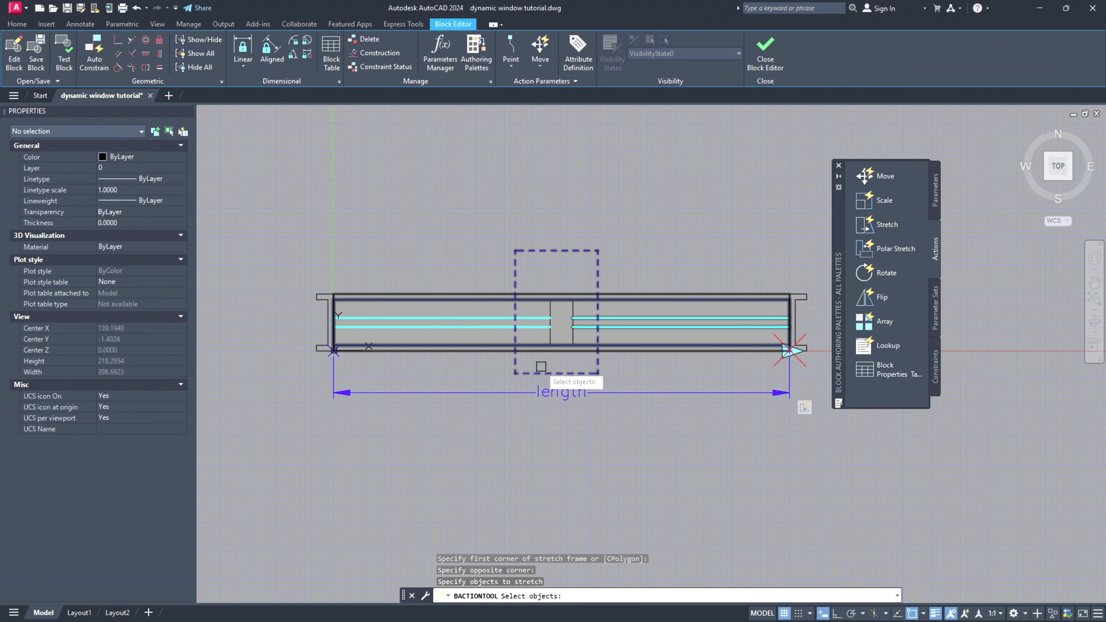
click(585, 368)
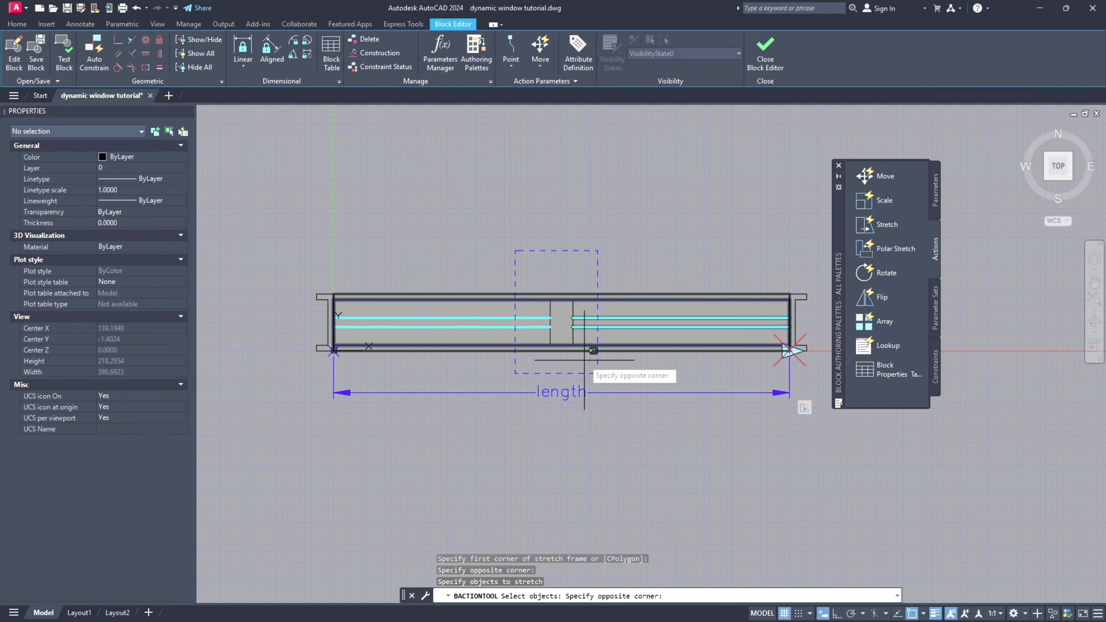
click(540, 285)
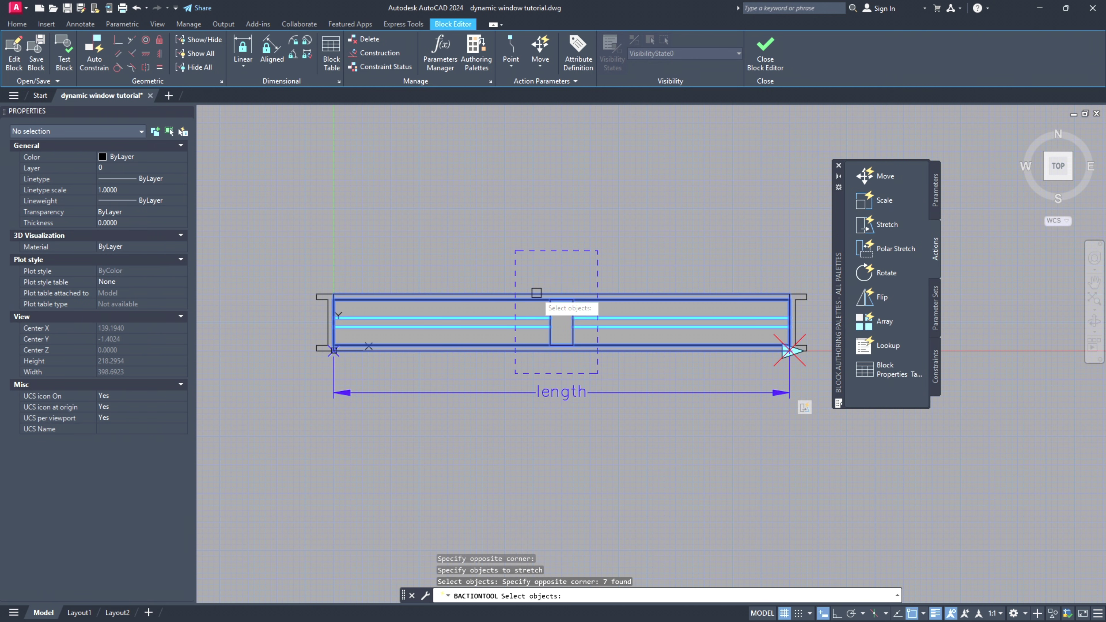
shift+click(536, 296)
shift+click(536, 299)
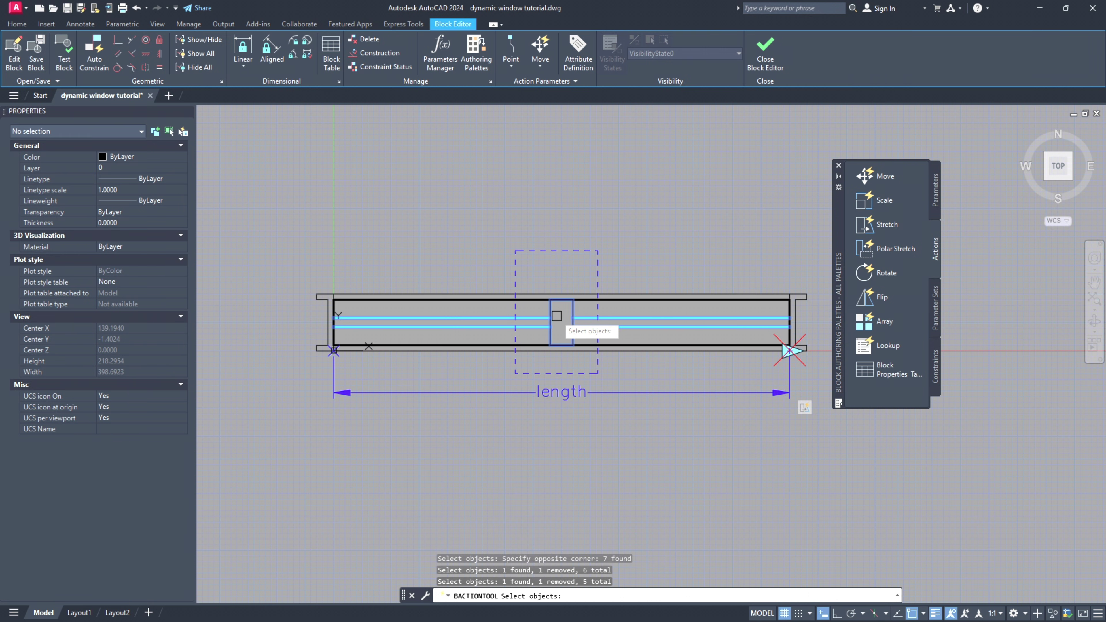
scroll(540, 301, up, 2)
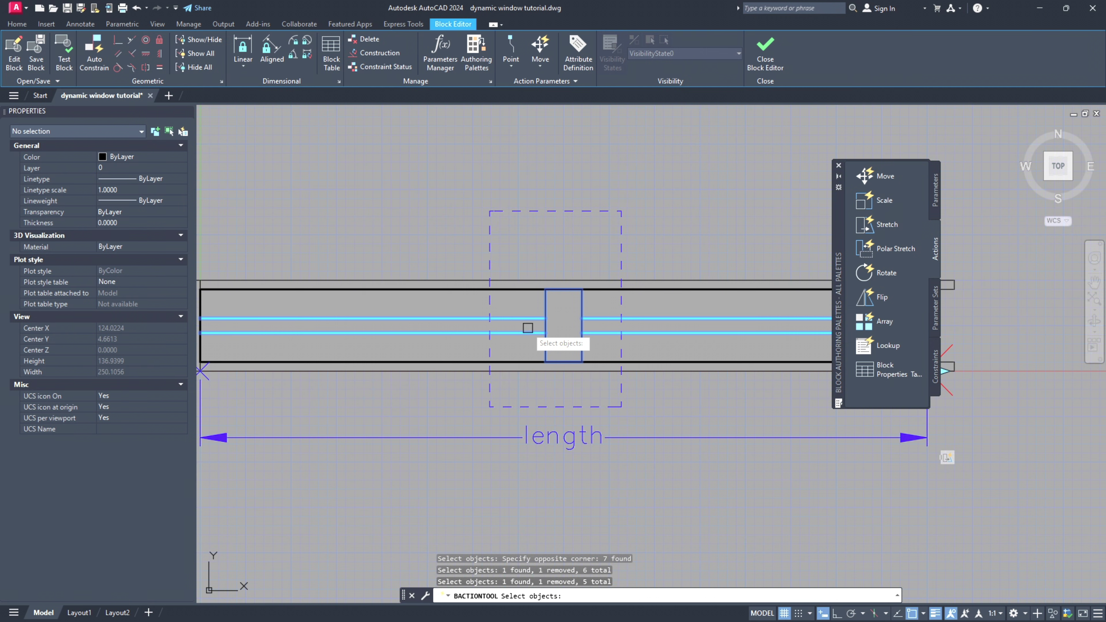
scroll(597, 326, down, 2)
scroll(597, 326, down, 2)
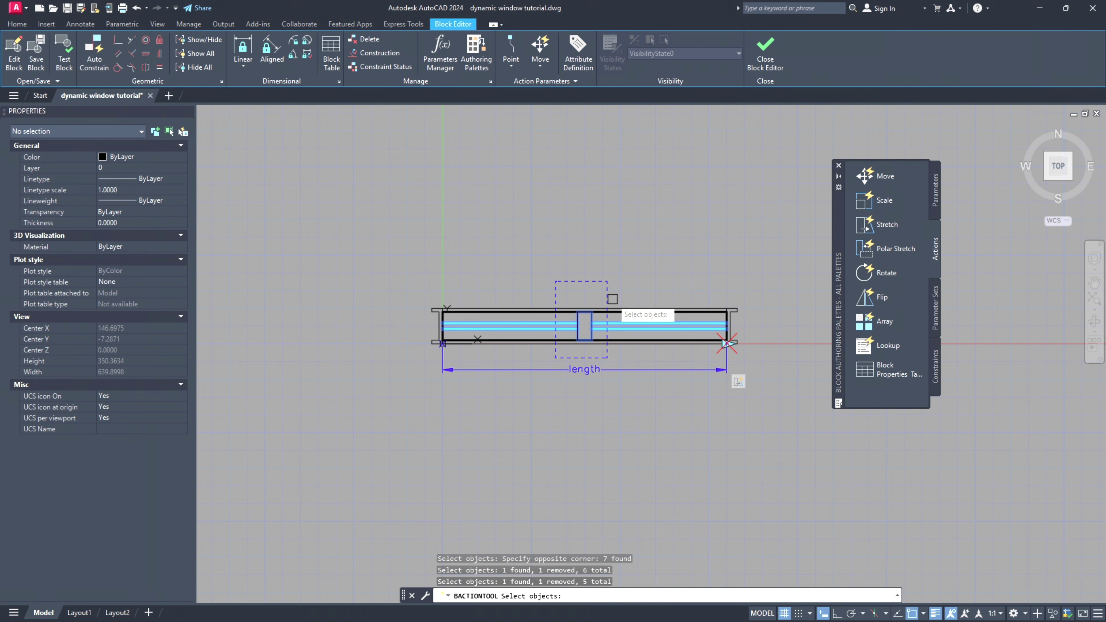
key(Return)
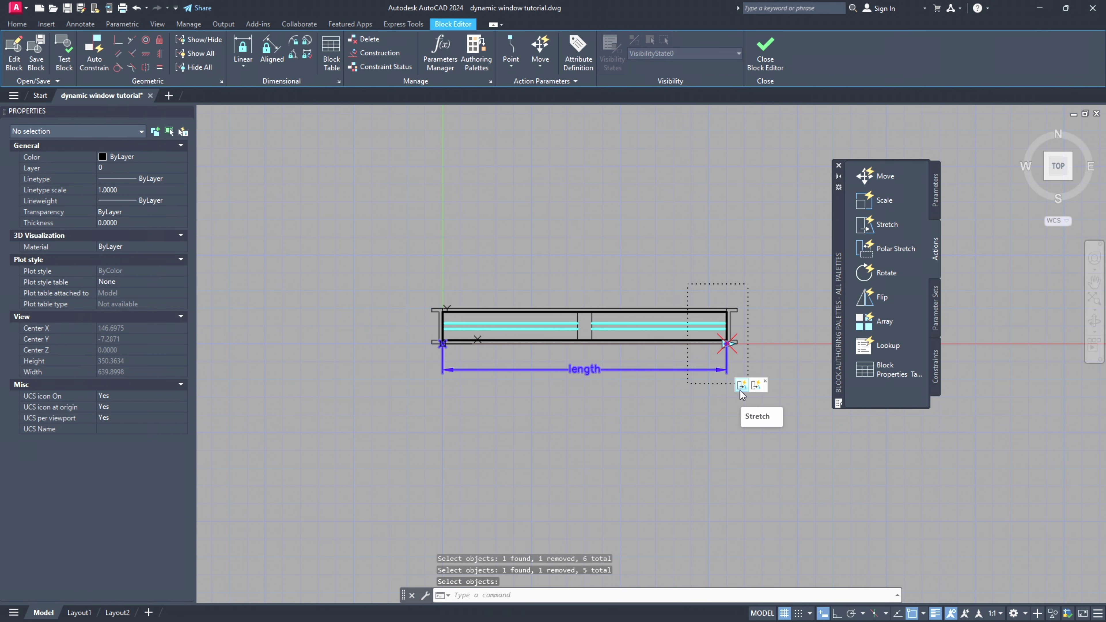
- Set the distance multiplier of the mullion's stretch action to 0.5
click(756, 386)
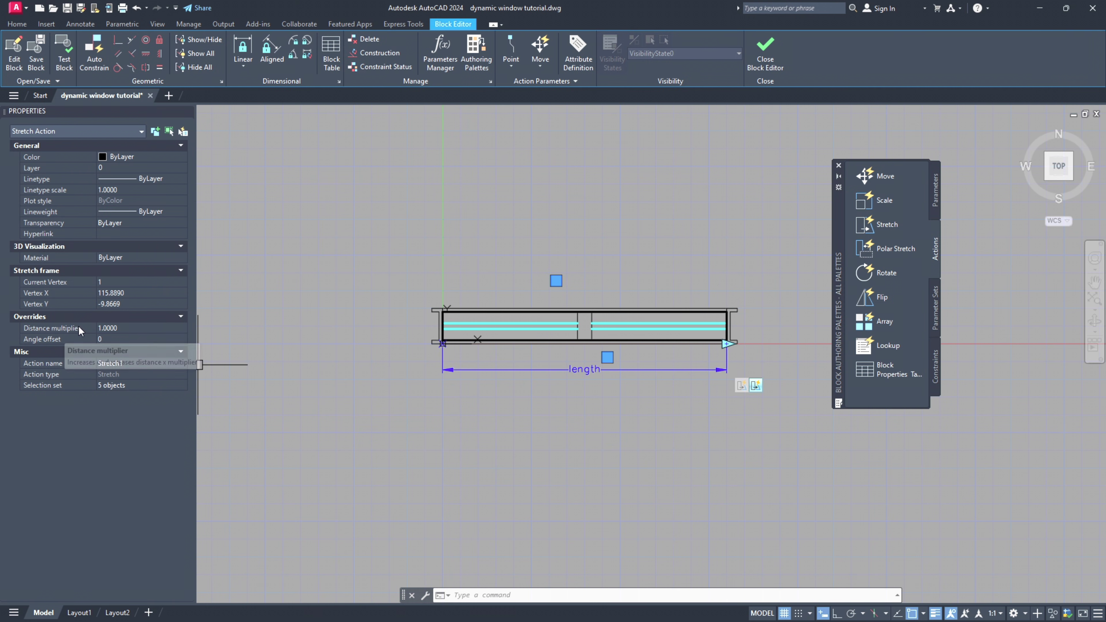
click(115, 327)
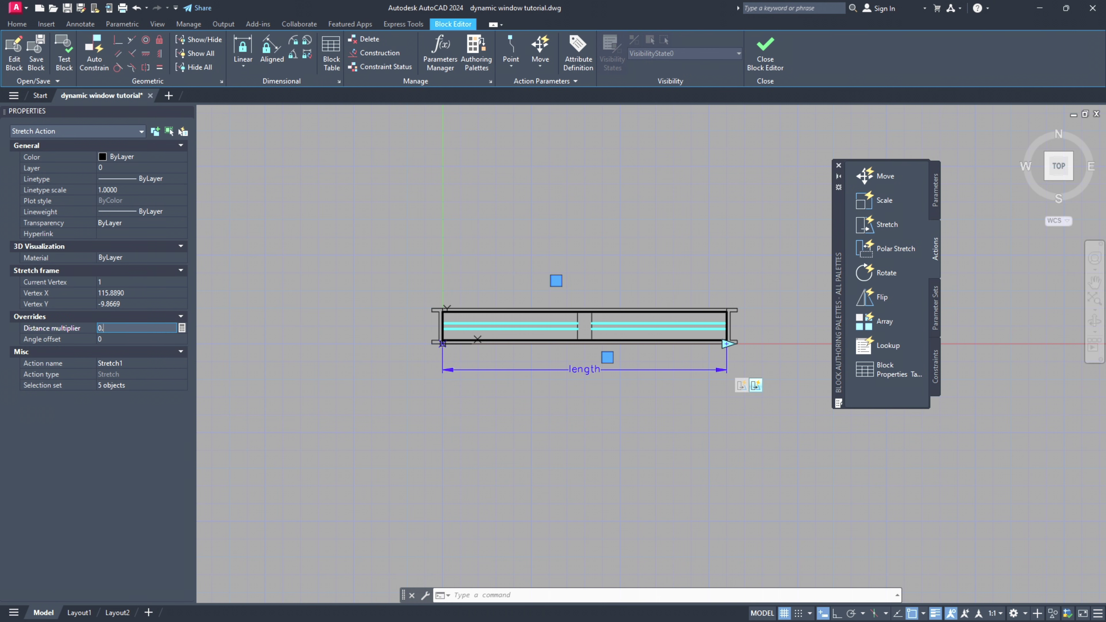
text(0.5)
key(Tab)
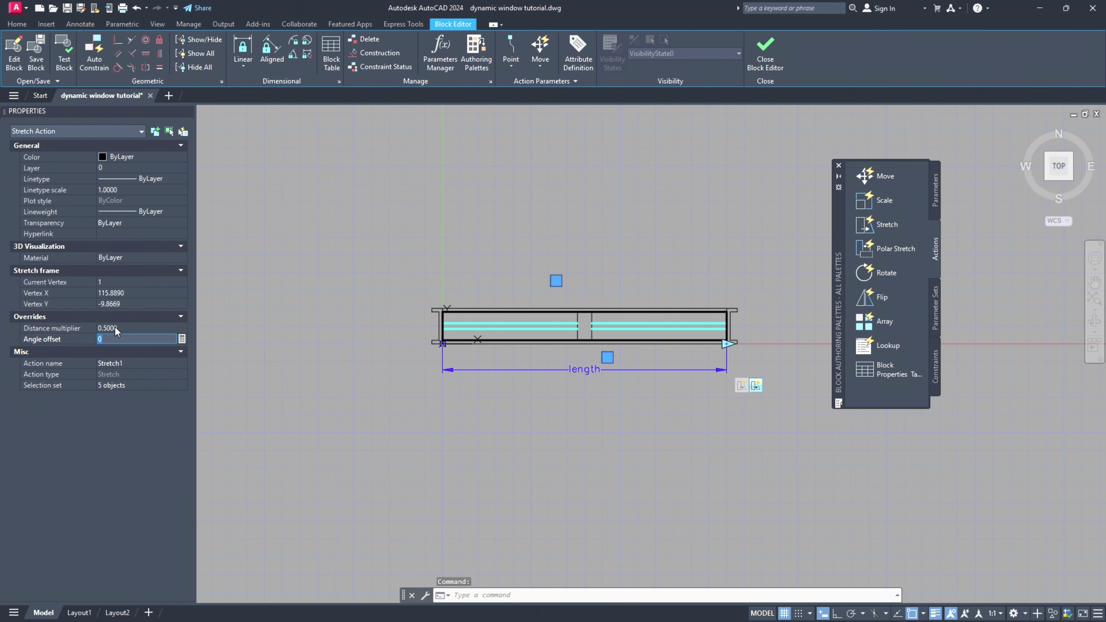
- Test the block by stretching its length grip to about 392 and examine the mullion's position
click(71, 54)
click(507, 337)
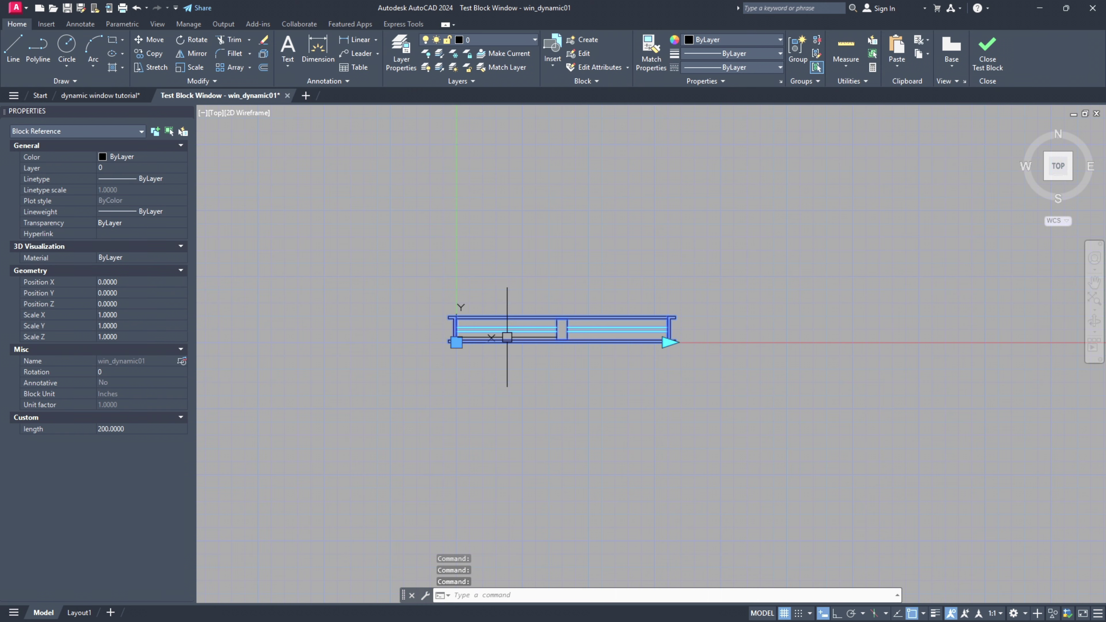
scroll(614, 341, down, 2)
click(647, 342)
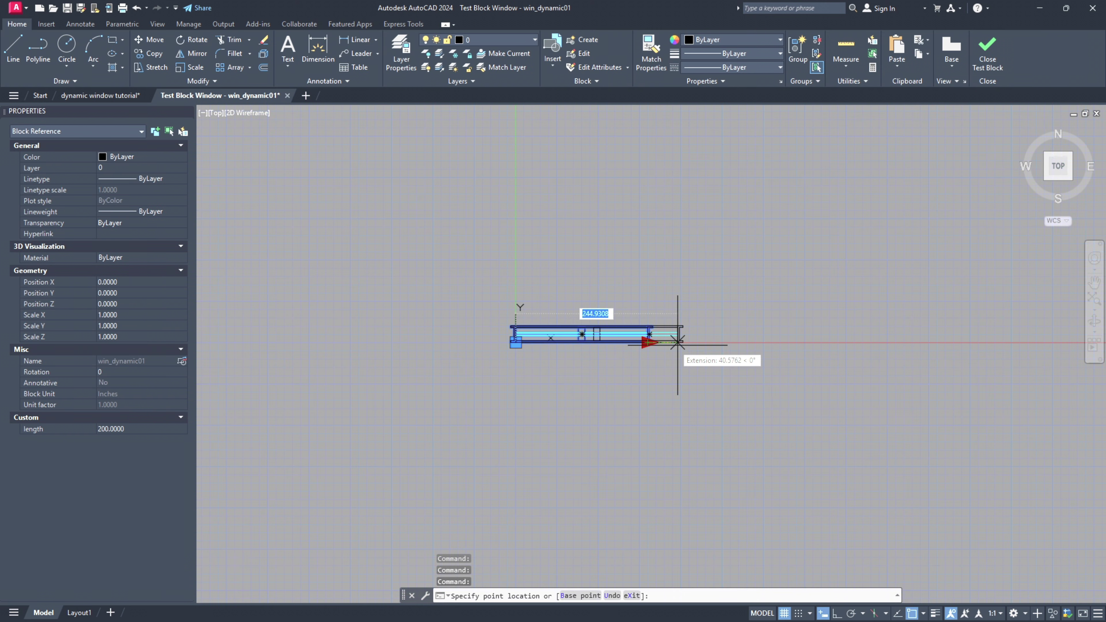
click(775, 342)
key(Escape)
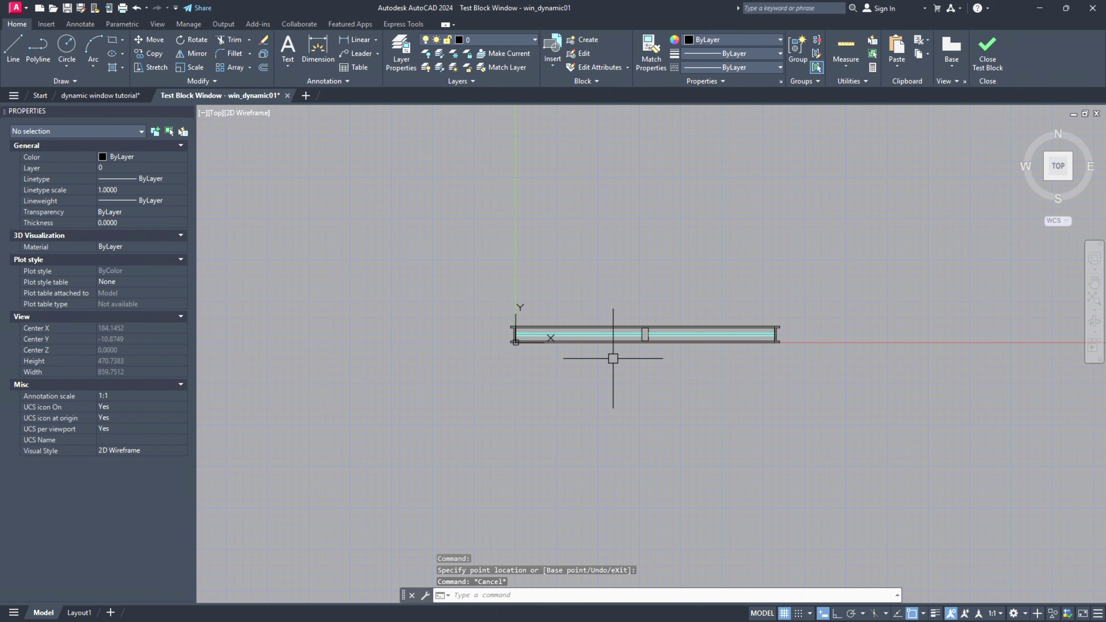
scroll(635, 342, up, 4)
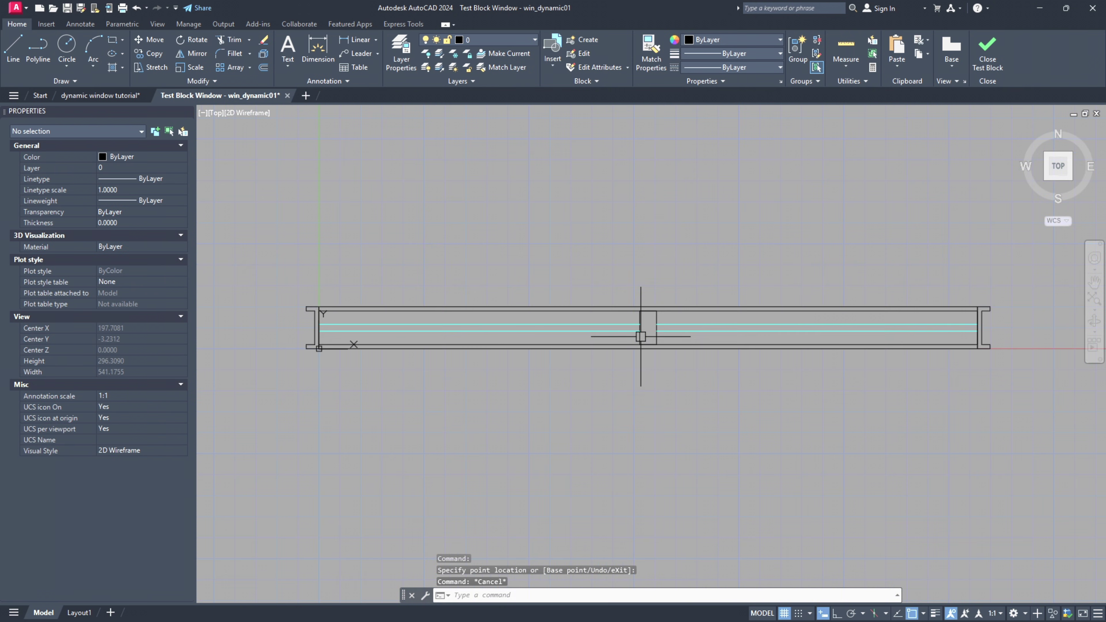
- Stretch the test block's length grip further to about 643 and check whether the mullion stays centred
scroll(645, 334, down, 4)
click(667, 348)
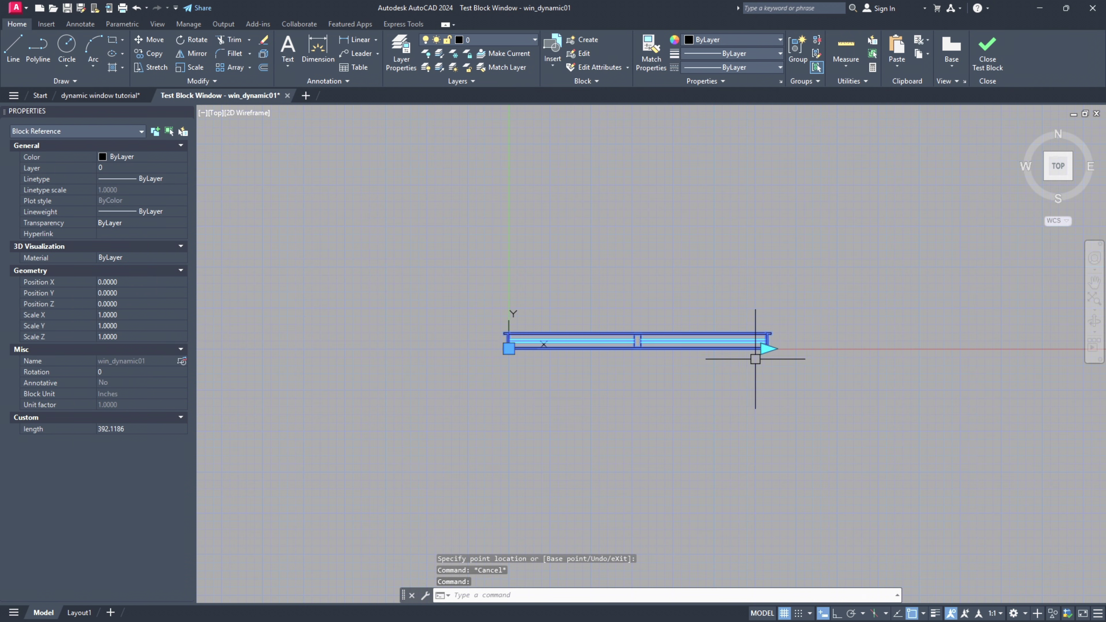
click(767, 348)
click(934, 346)
scroll(617, 481, down, 2)
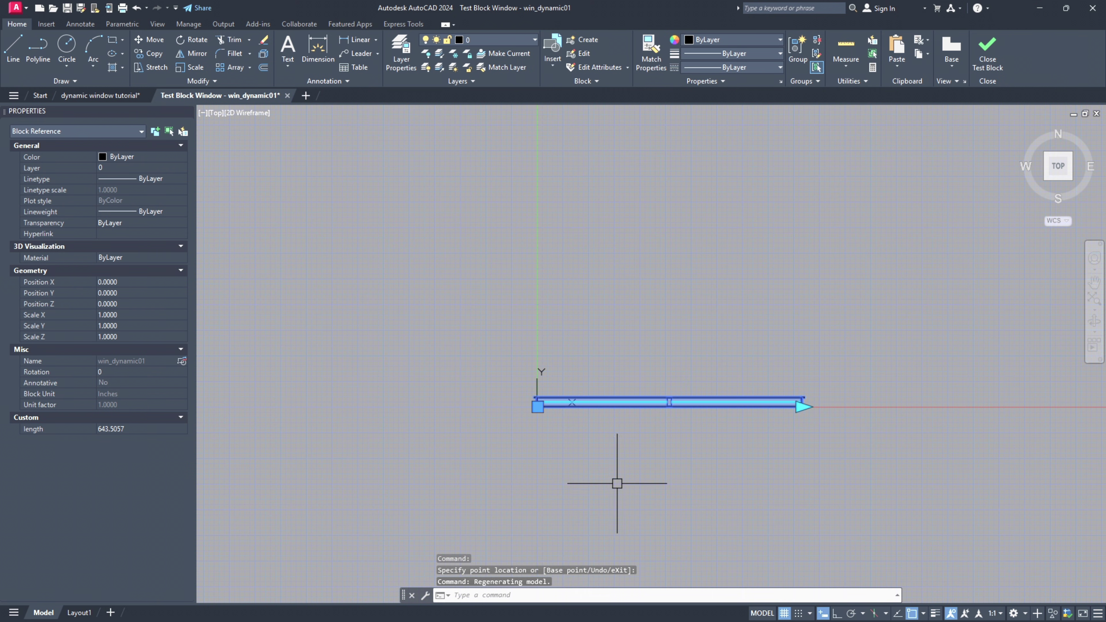
key(Escape)
scroll(698, 424, up, 2)
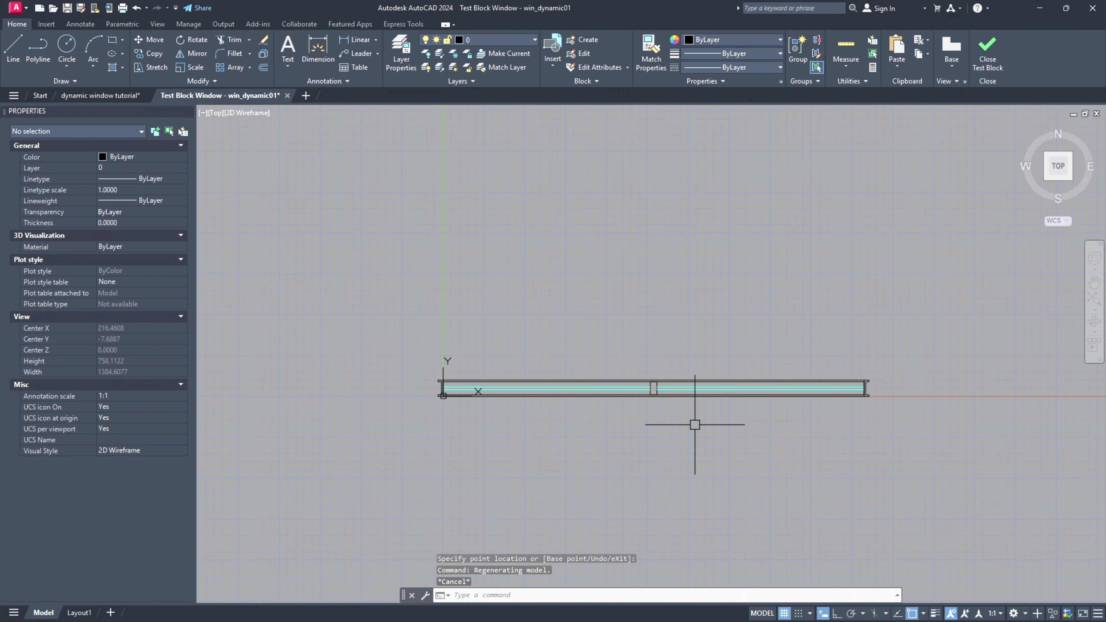
middle_drag(695, 425, 642, 397)
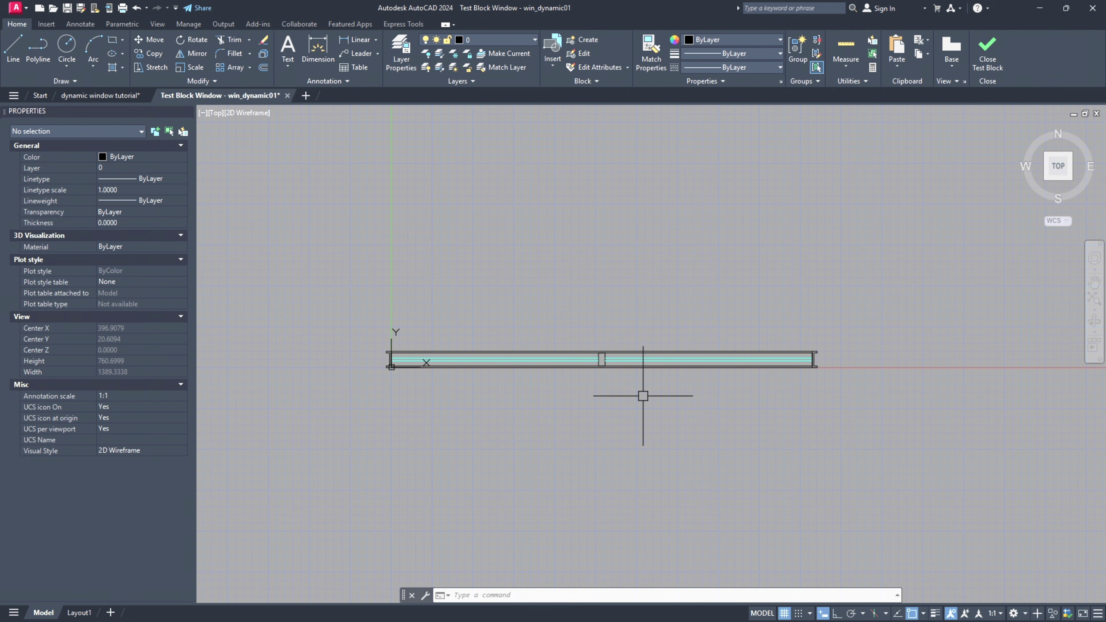
- Undo the test stretches and close the test block window
key(ctrl+z)
key(ctrl+z)
key(ctrl+z)
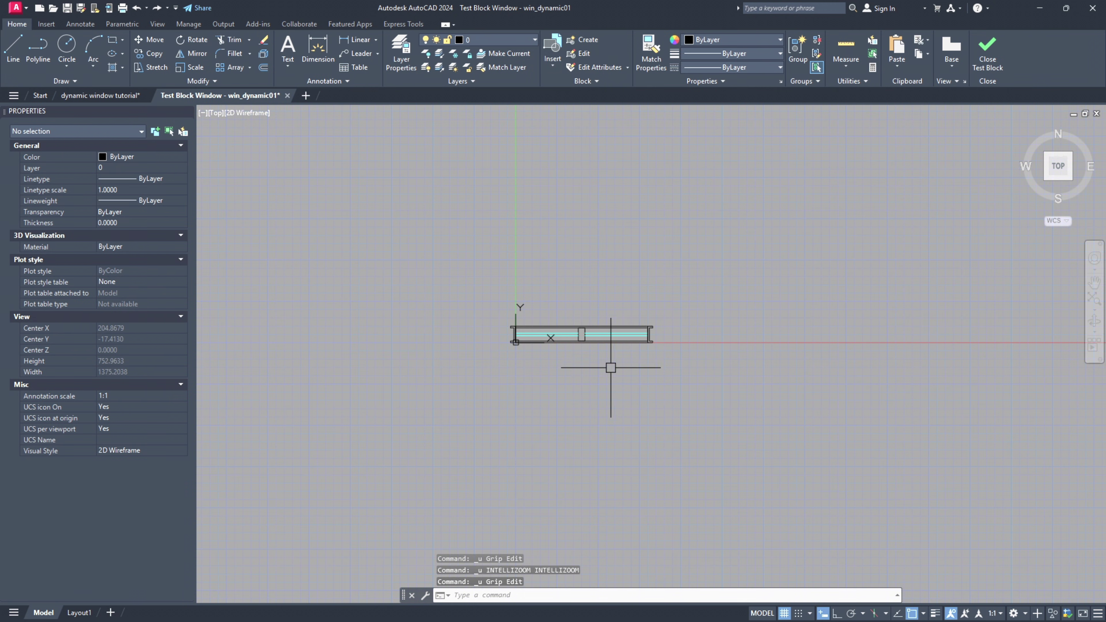
scroll(568, 348, up, 2)
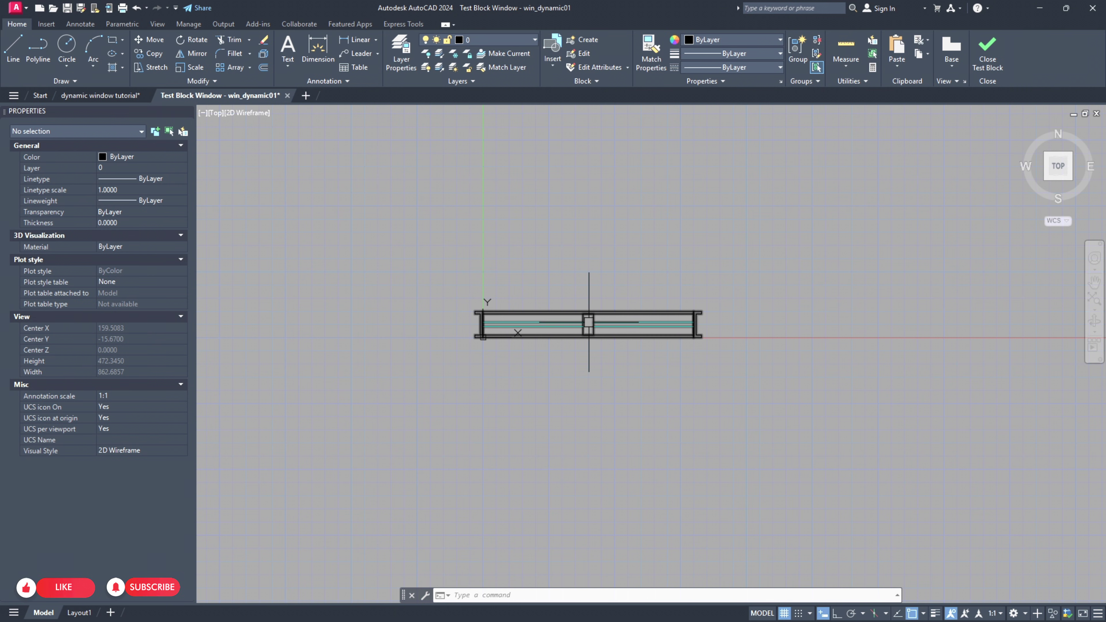
scroll(494, 316, up, 3)
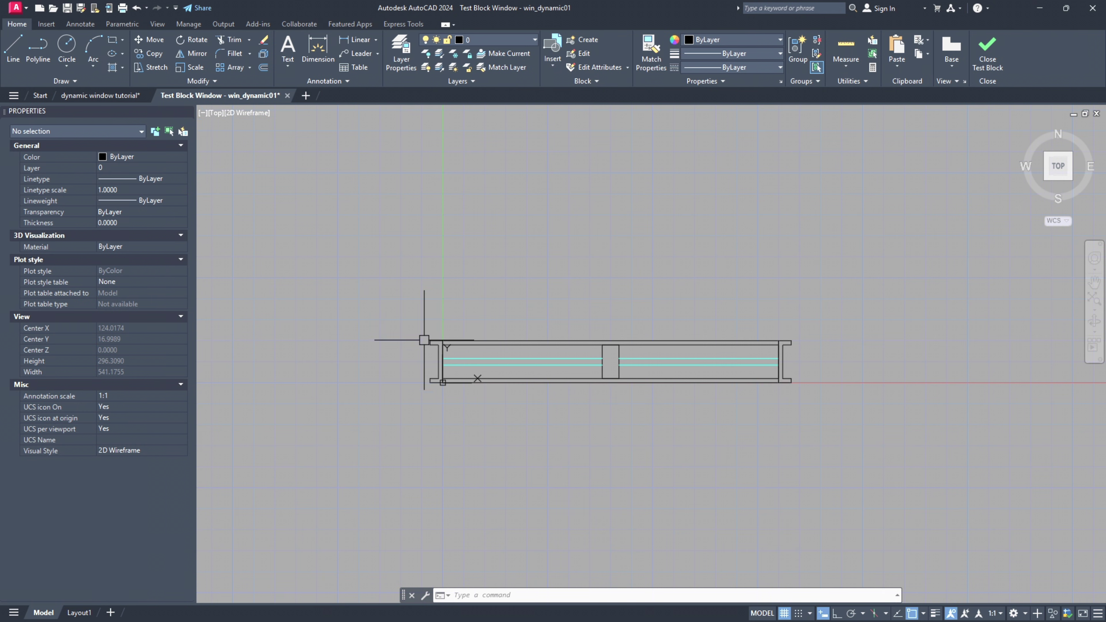
click(987, 52)
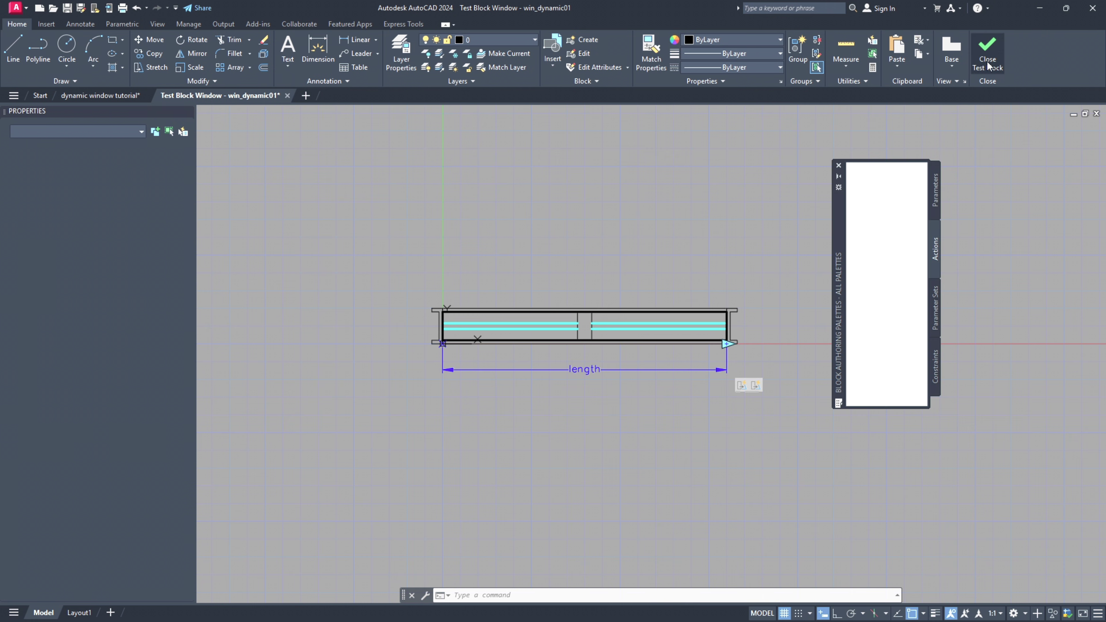
- Add a linear parameter across the window's thickness at its left end, from the lower to the upper outer corner, with its label outside the window
scroll(579, 317, up, 2)
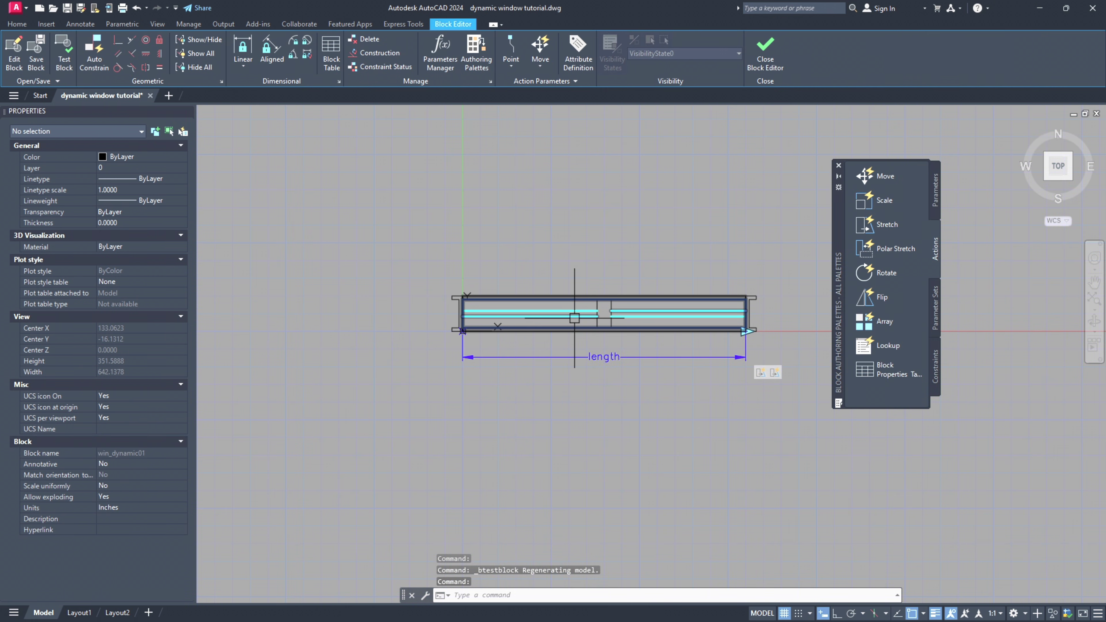
click(934, 188)
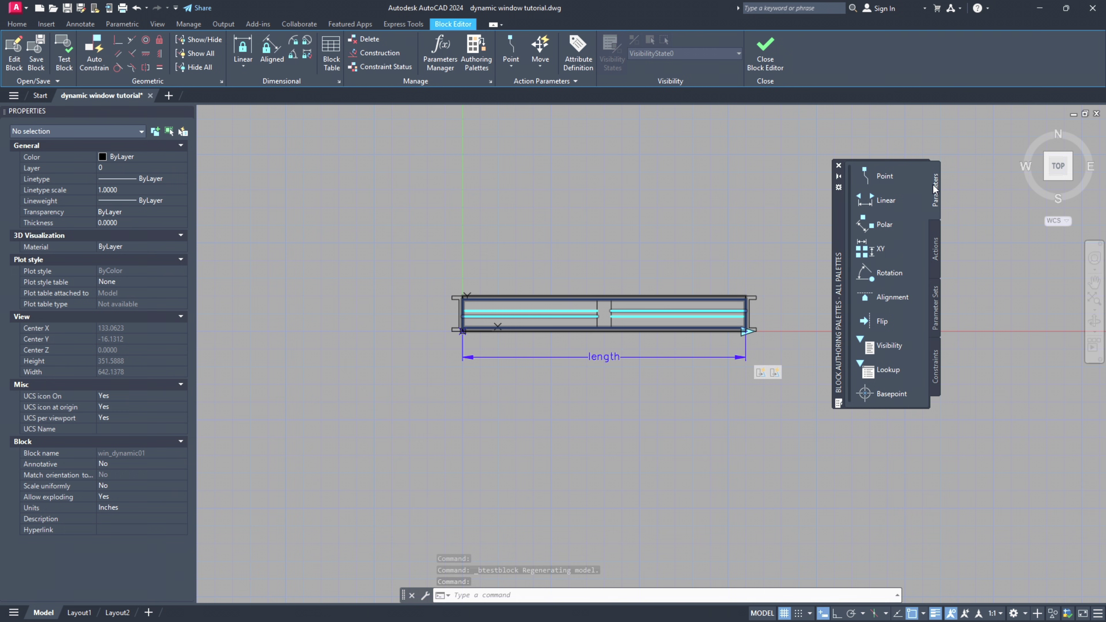
click(913, 199)
scroll(423, 334, up, 2)
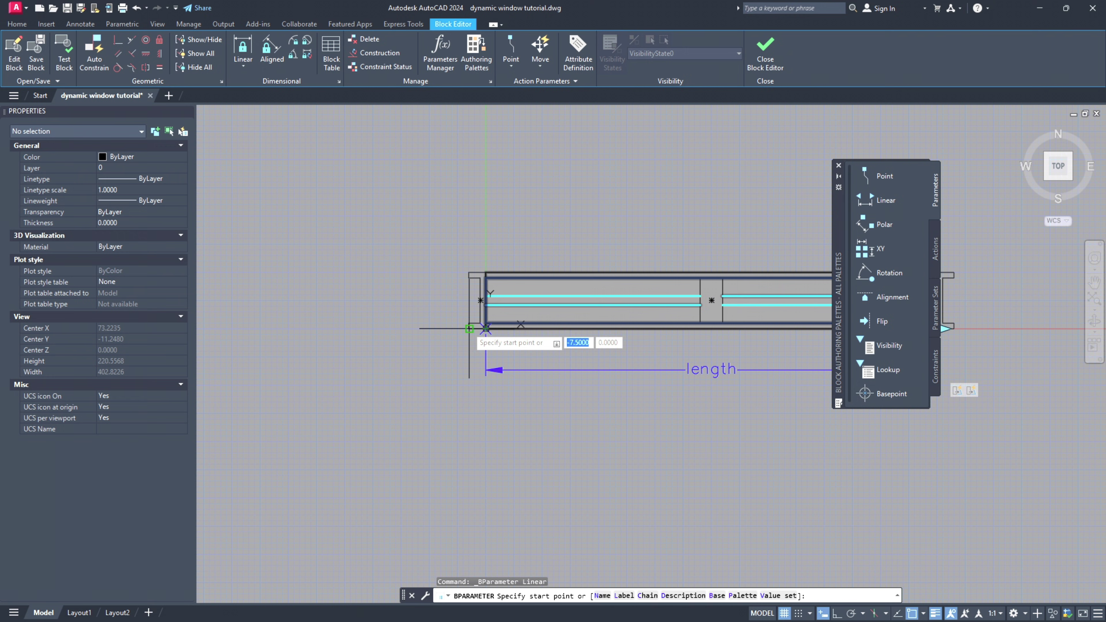
click(469, 328)
click(463, 273)
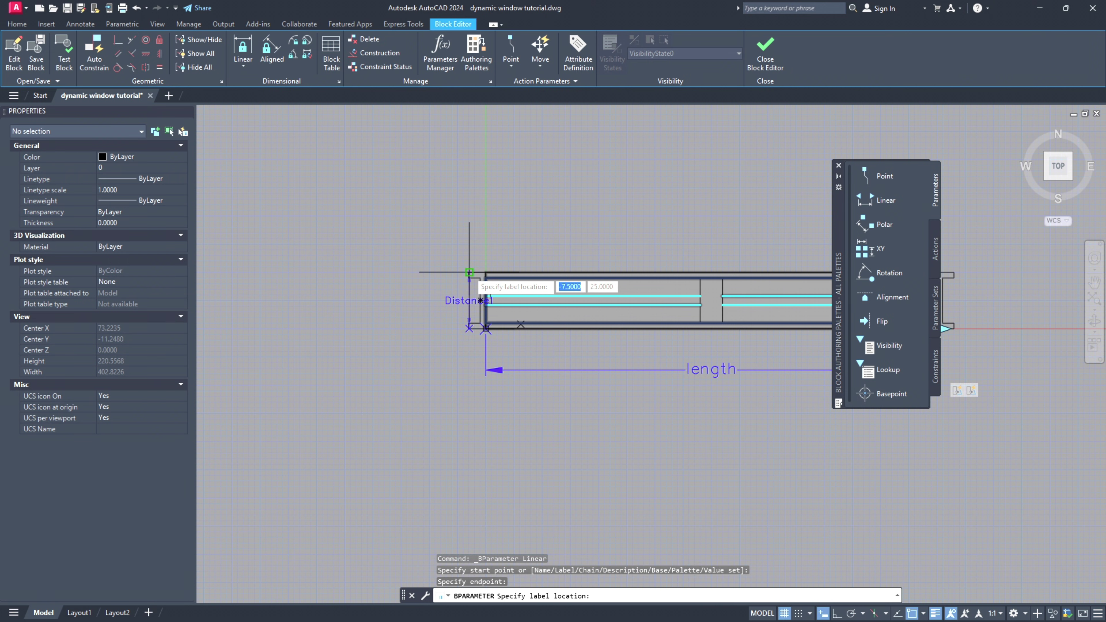
click(405, 273)
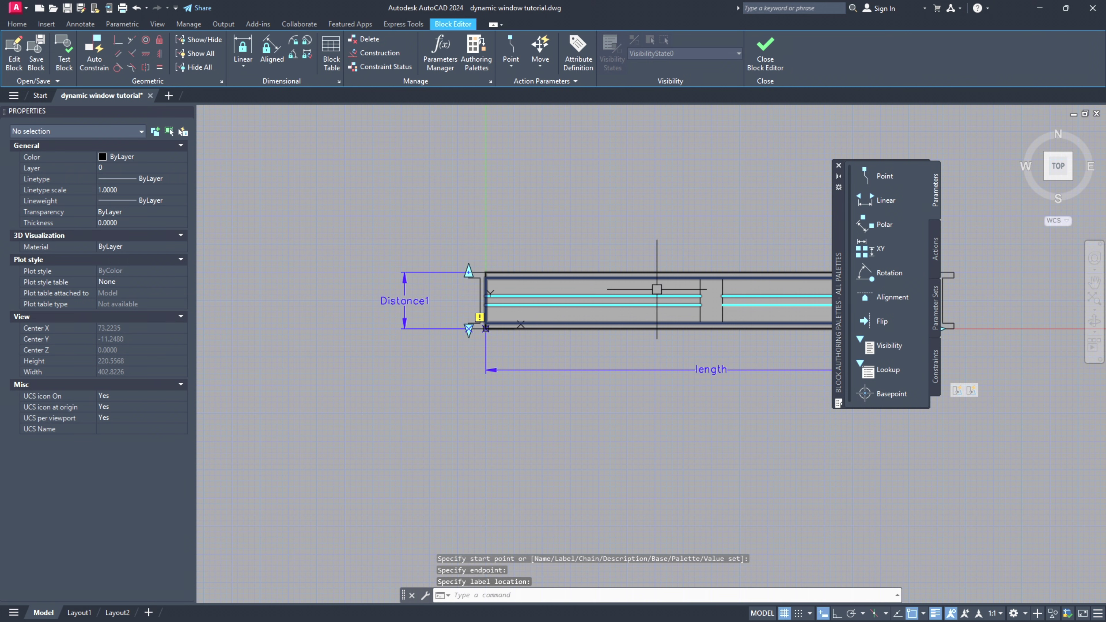
- Add a Stretch action to the thickness parameter, tied to its upper point, with a stretch frame enclosing the window's upper half past both ends
click(935, 251)
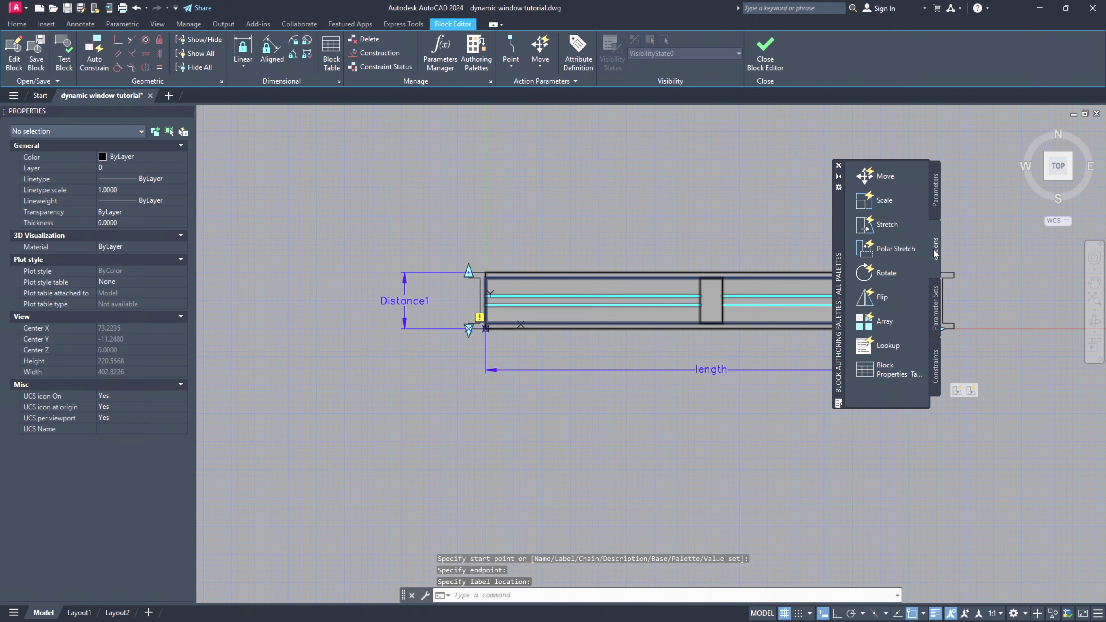
click(887, 224)
scroll(454, 265, down, 1)
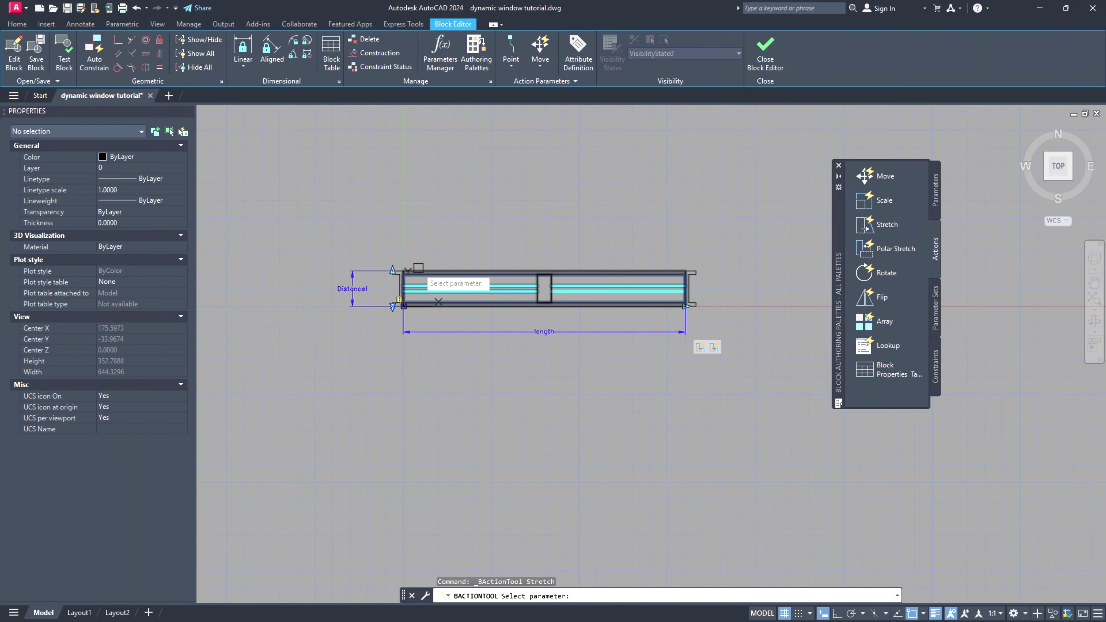
click(349, 288)
scroll(376, 286, up, 1)
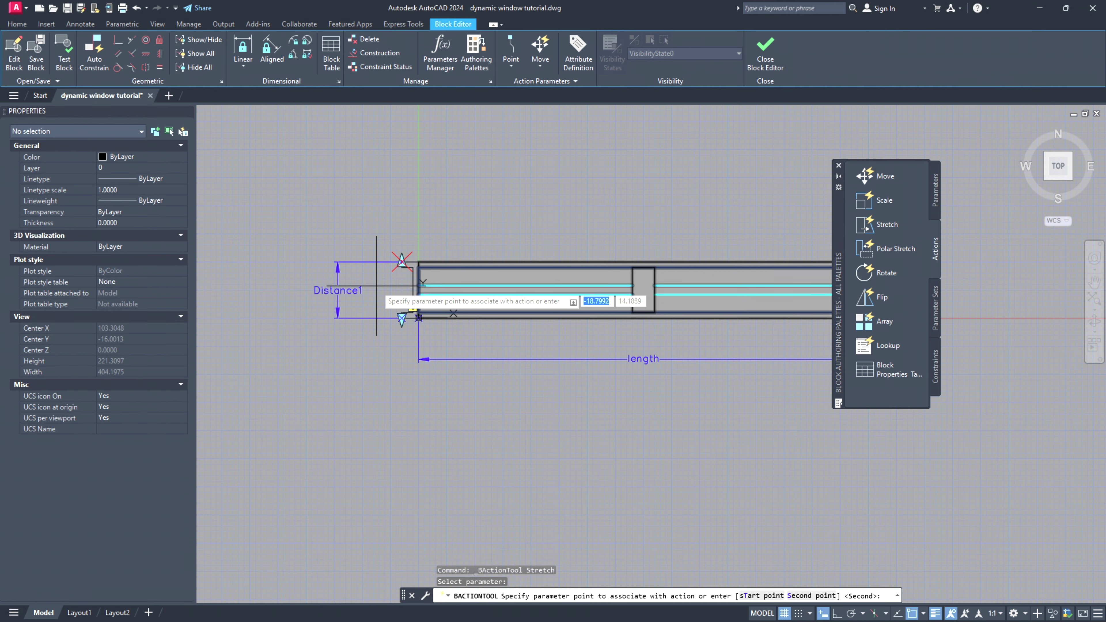
click(401, 262)
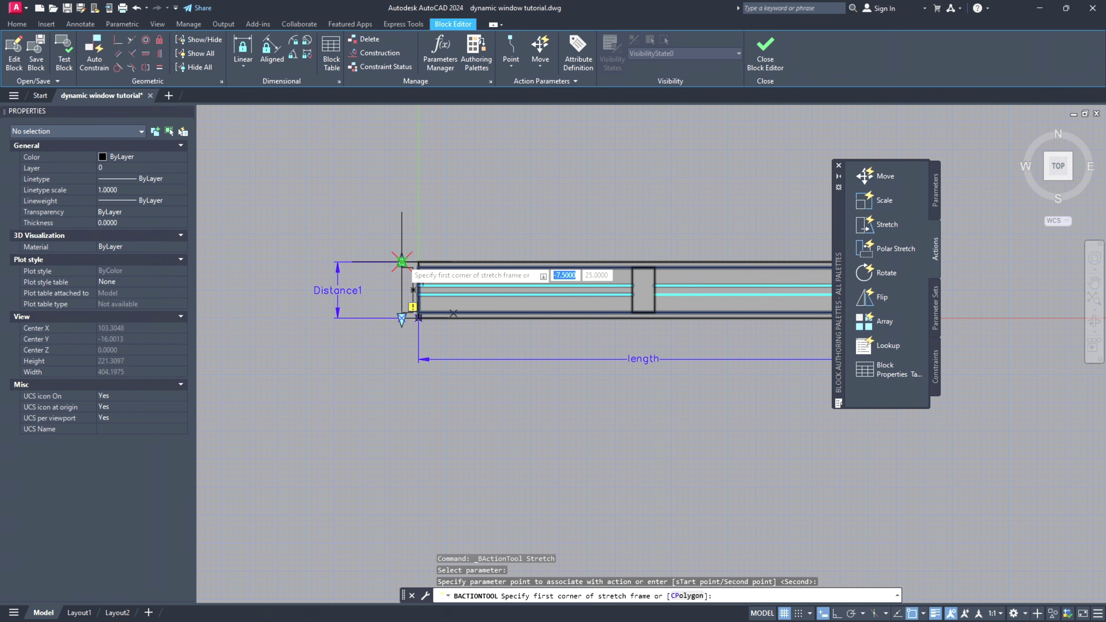
scroll(435, 257, down, 2)
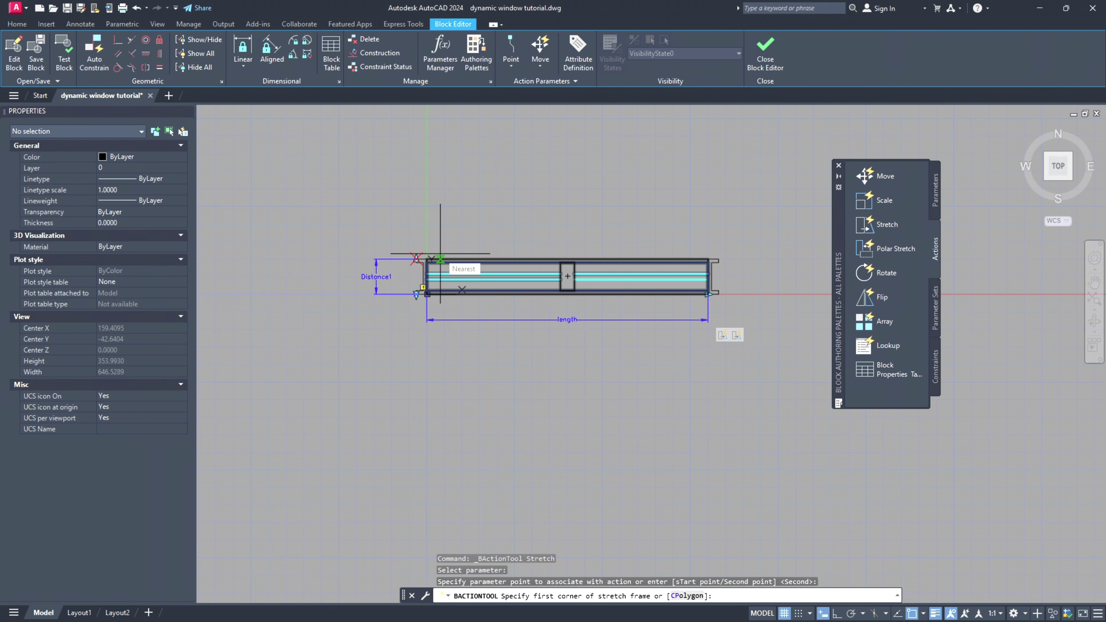
scroll(718, 287, up, 2)
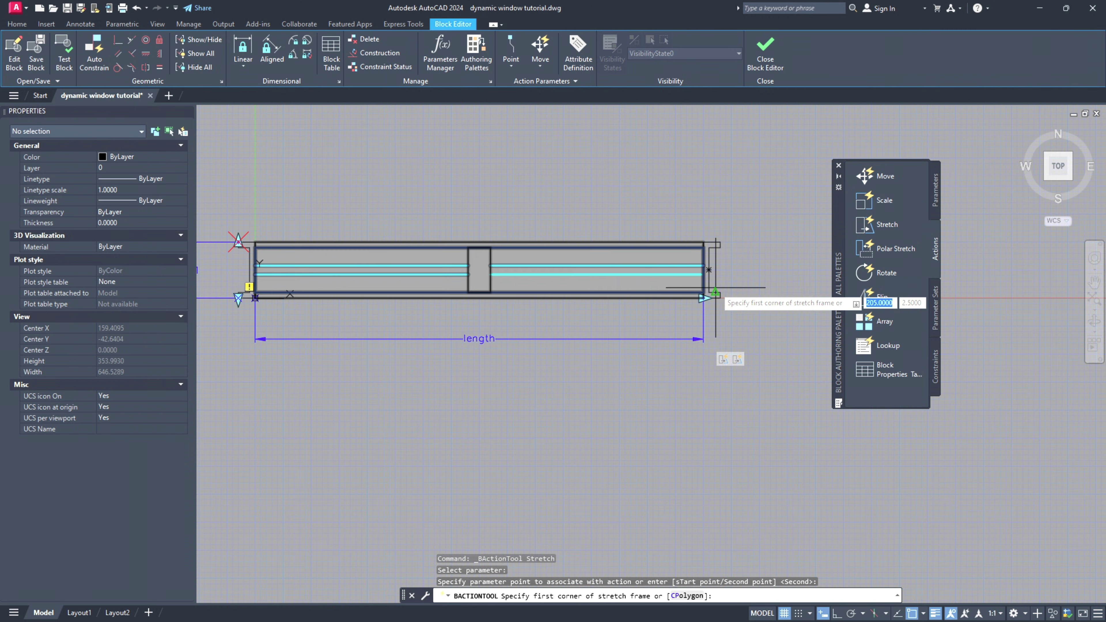
click(731, 278)
scroll(728, 266, down, 2)
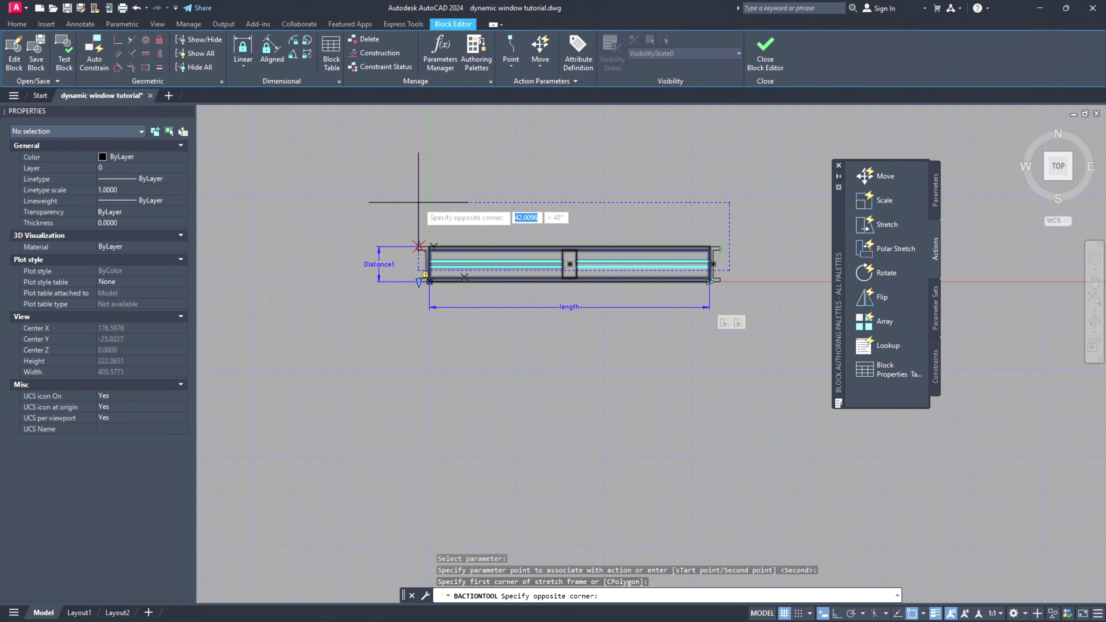
click(338, 193)
- Select the window geometry crossing the upper half, from beyond the right end past the left end, as the objects to stretch
scroll(712, 268, up, 4)
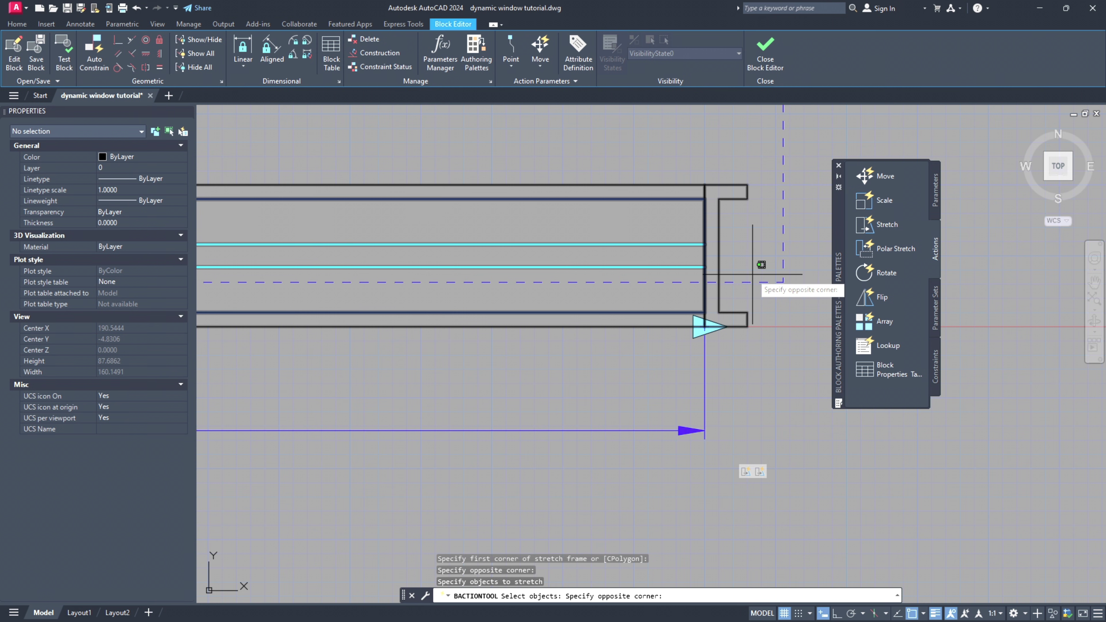
scroll(752, 274, down, 2)
scroll(714, 252, down, 2)
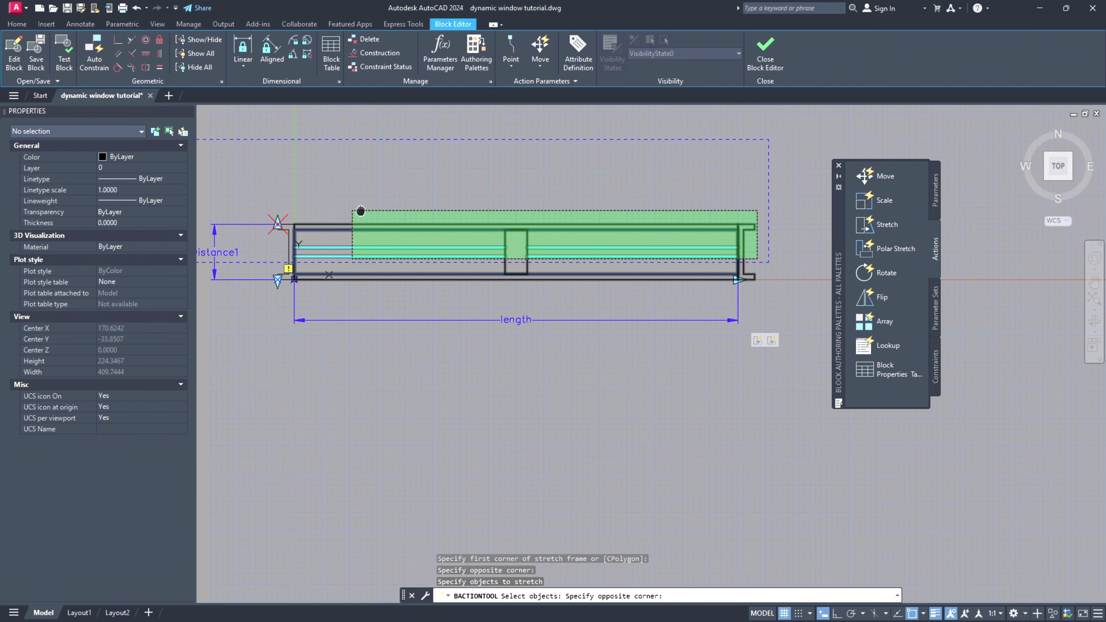
middle_drag(361, 211, 578, 211)
click(457, 205)
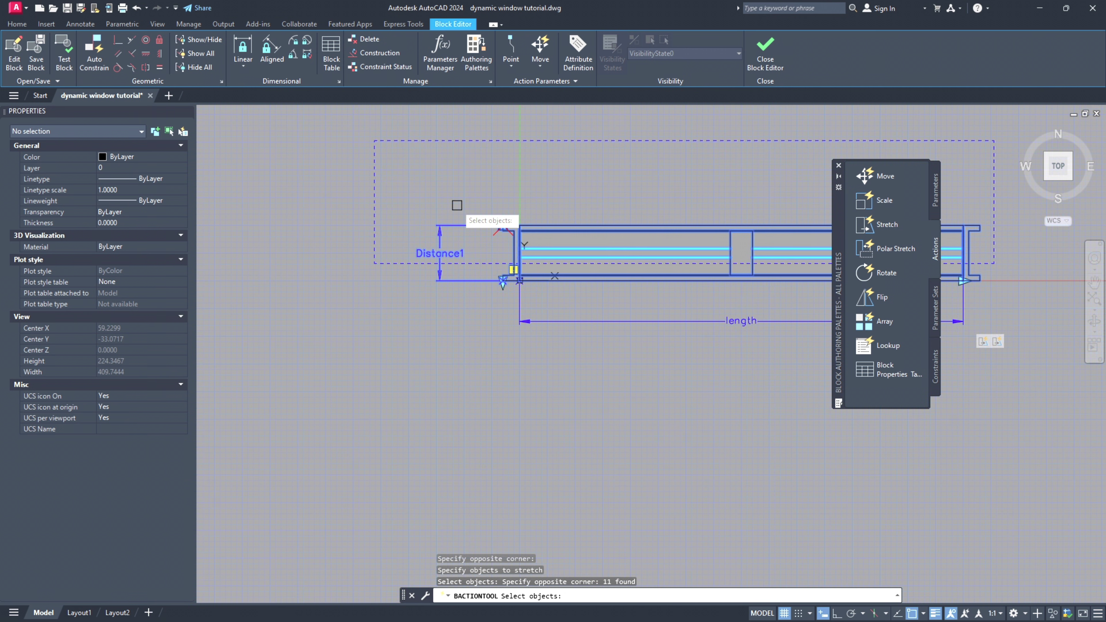
key(Return)
- Set the thickness parameter to 1 grip and rename its distance to width
scroll(457, 206, down, 2)
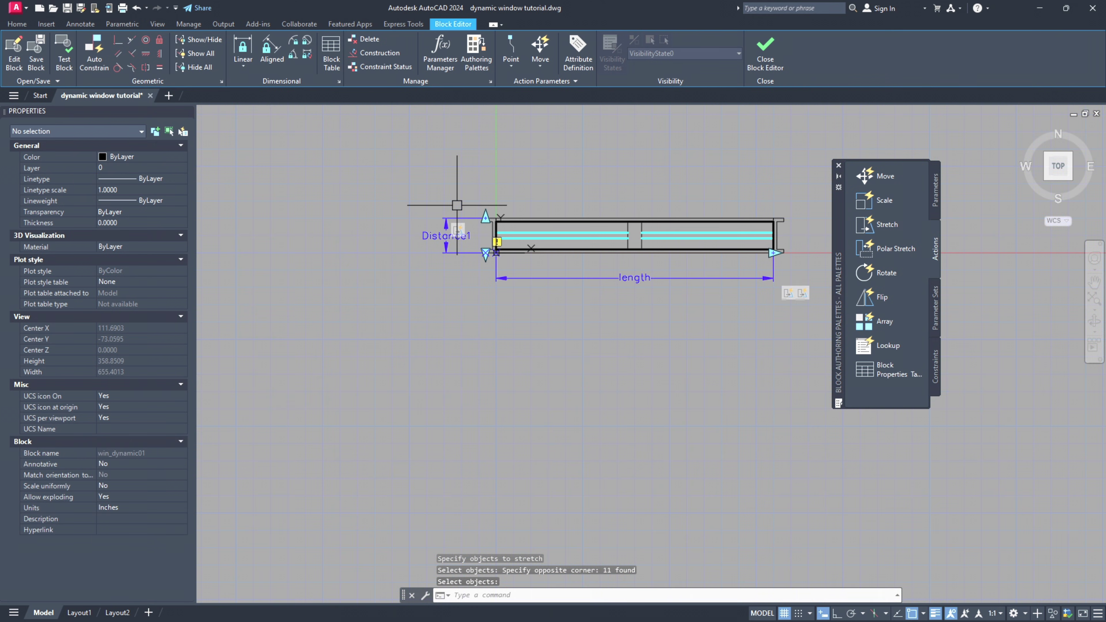
click(441, 237)
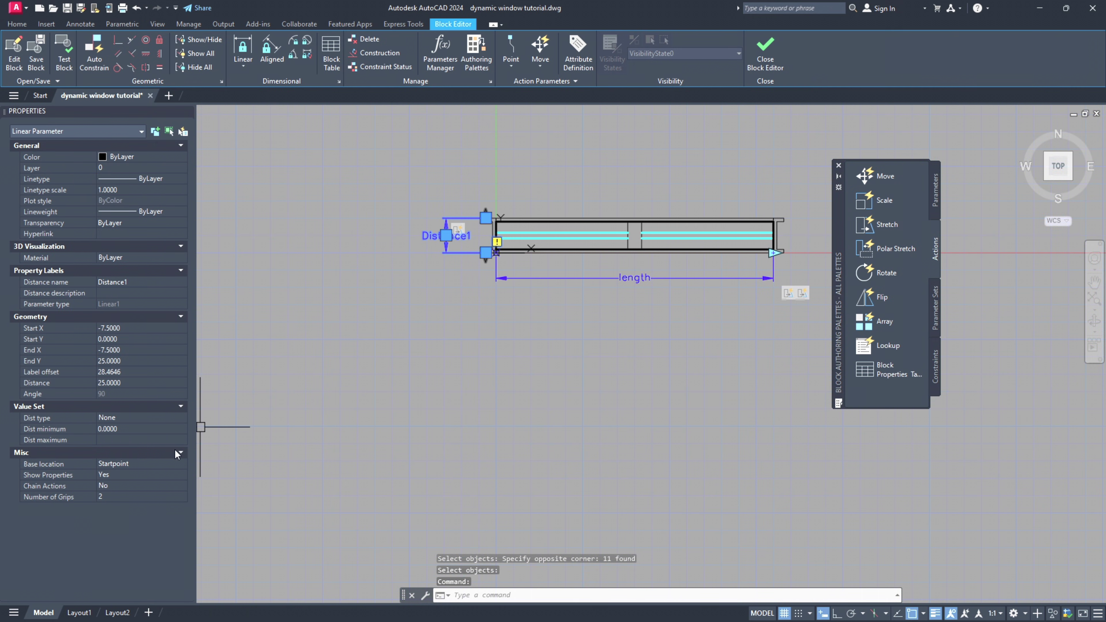
click(112, 496)
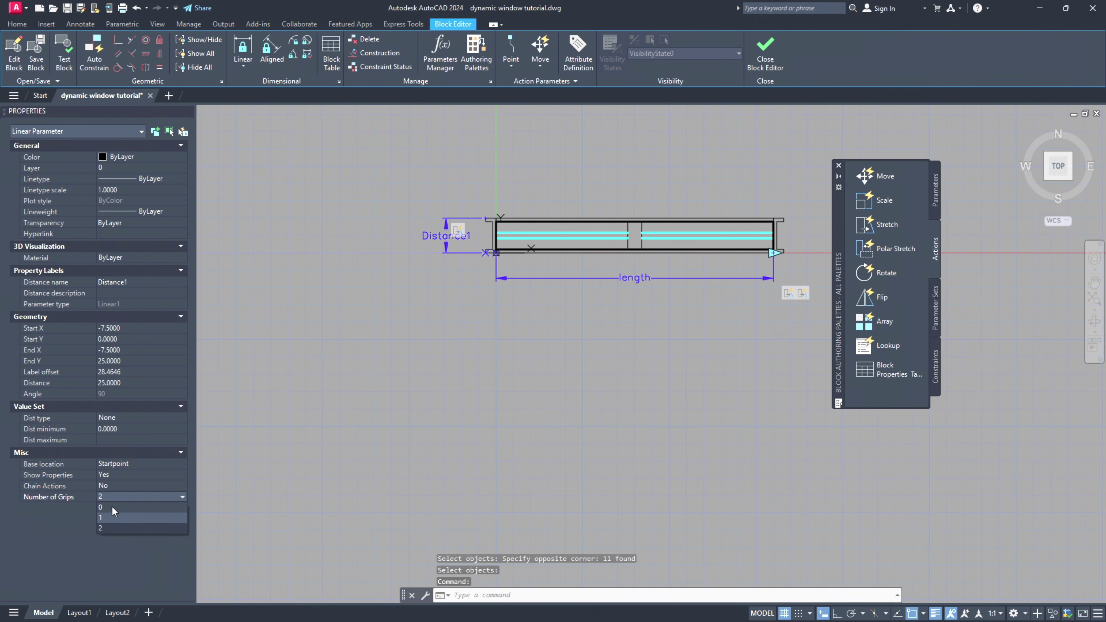
click(113, 518)
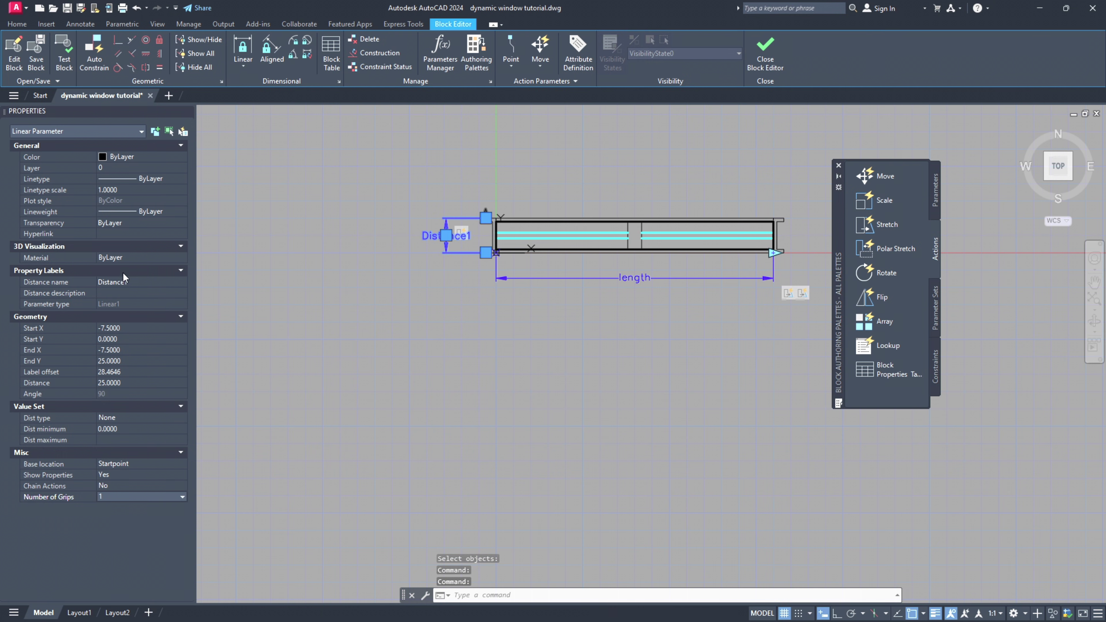
click(121, 282)
text(width)
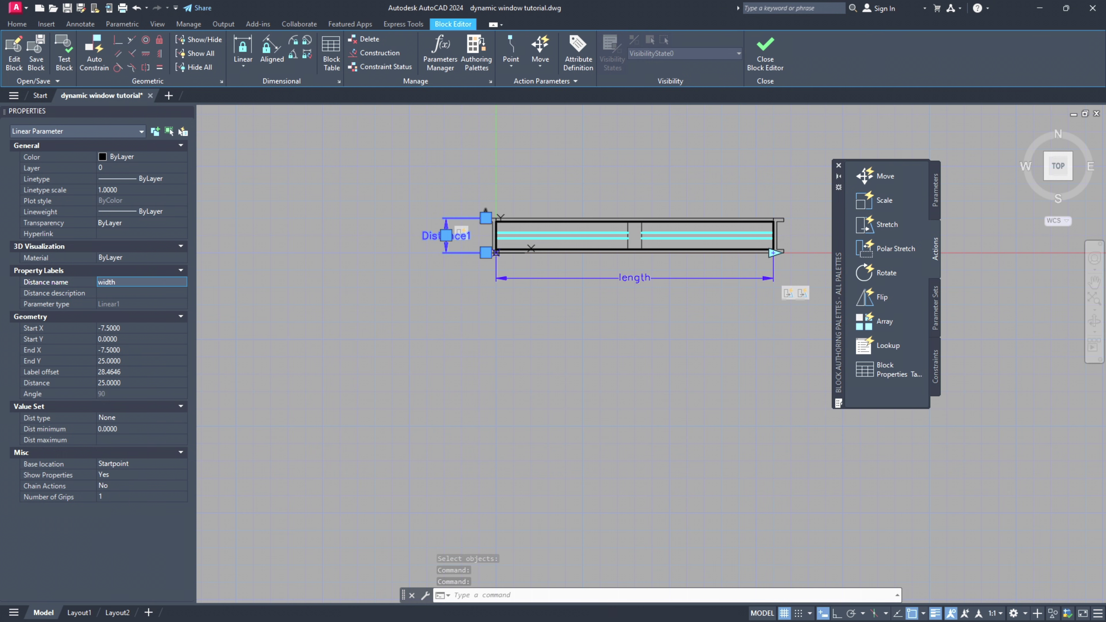
click(121, 292)
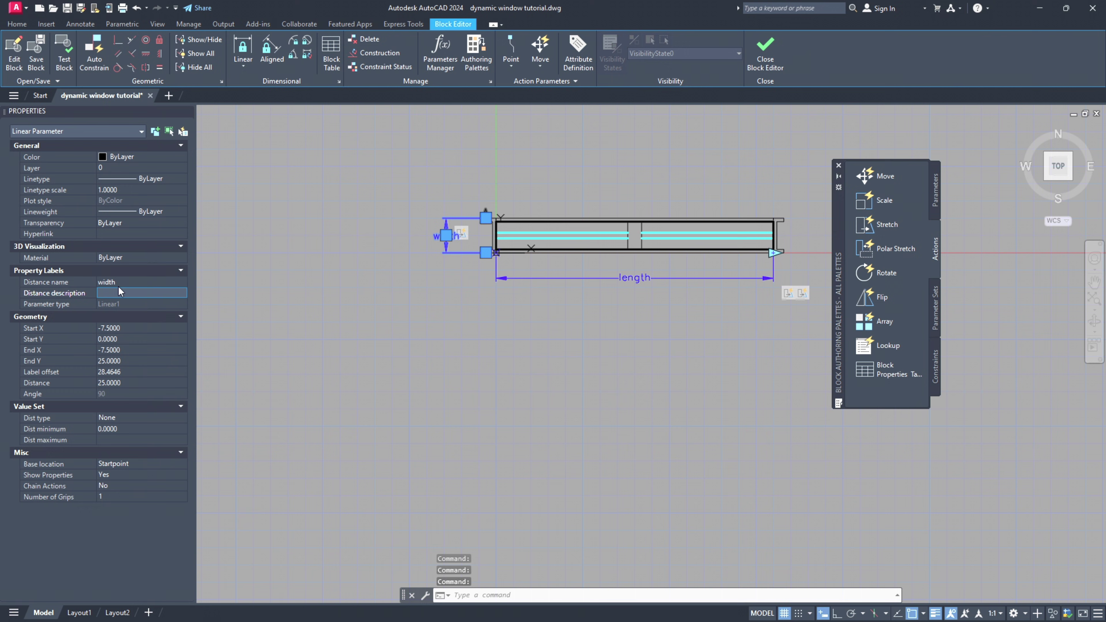
- Test the block by stretching its width grip upward, examine how the frame and glass lines move, and undo the stretch
click(64, 53)
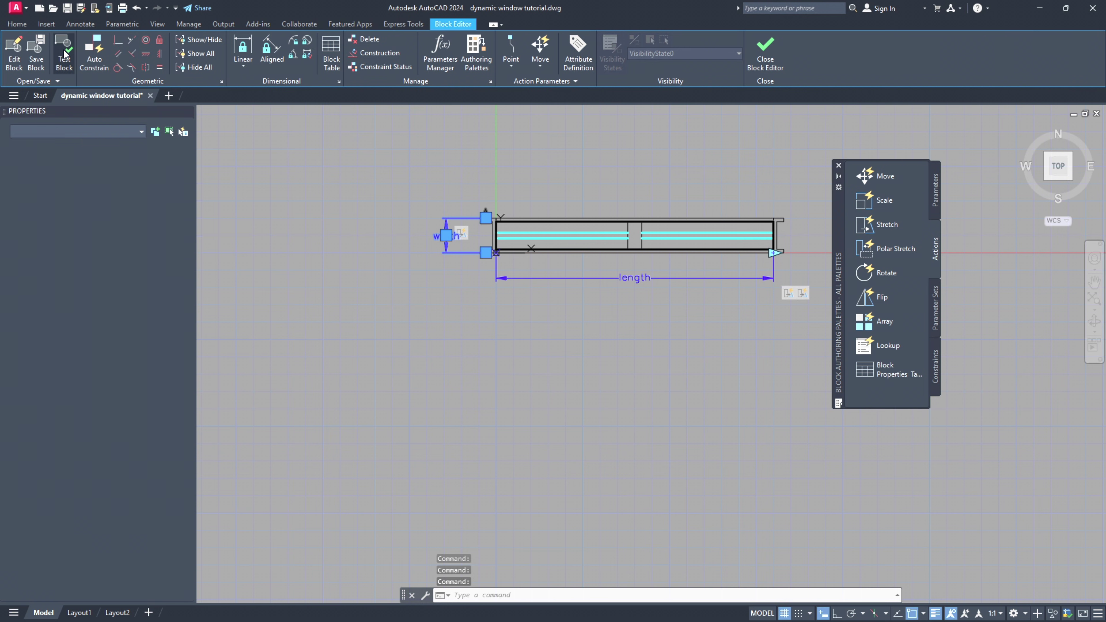
click(678, 366)
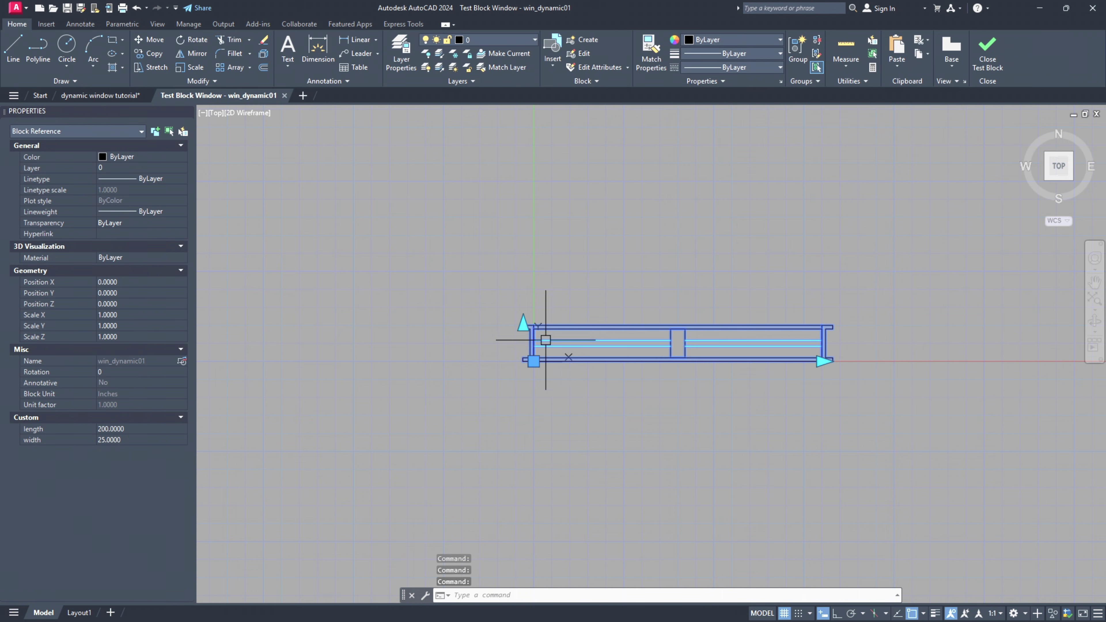
click(523, 324)
click(522, 281)
key(Escape)
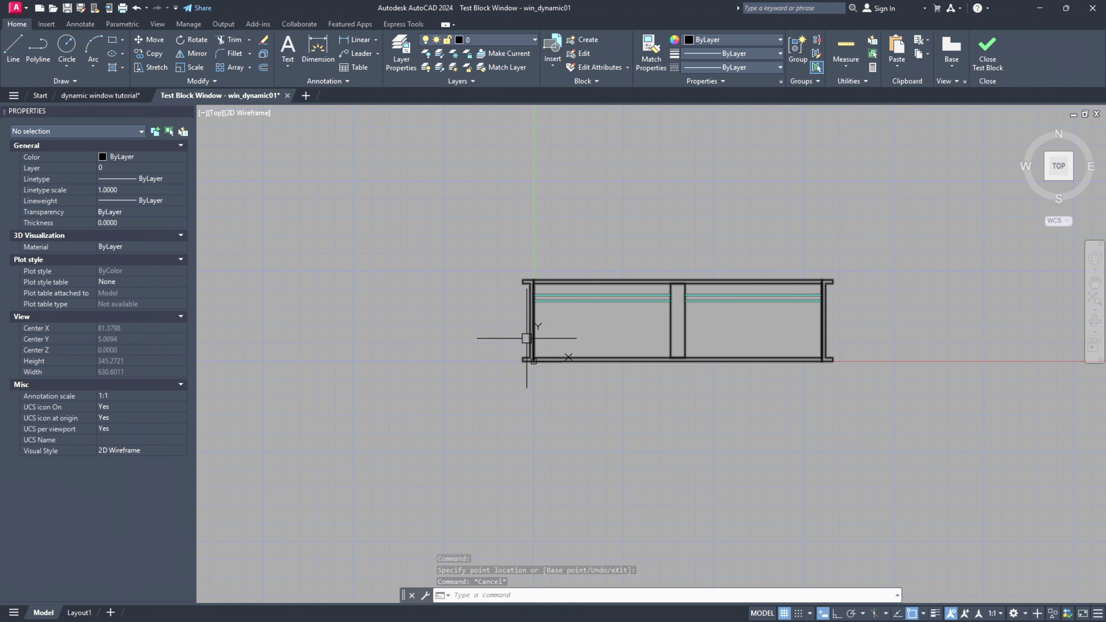
key(ctrl+z)
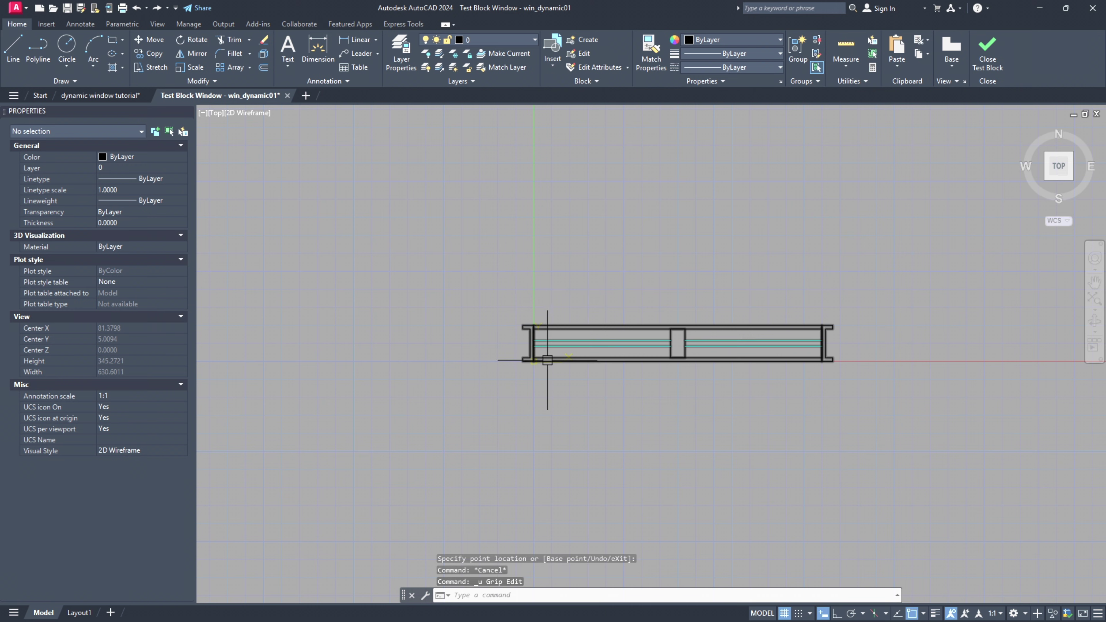
- Measure the window's overall thickness with a temporary aligned dimension beside its left end, and erase the dimension
text(im)
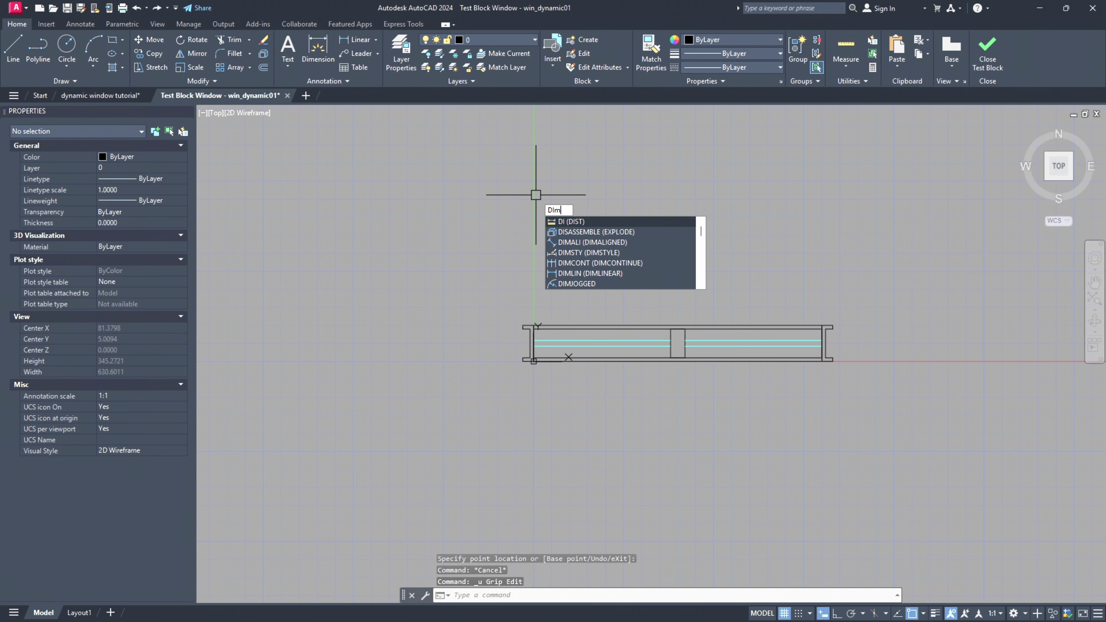
click(587, 231)
scroll(562, 323, up, 2)
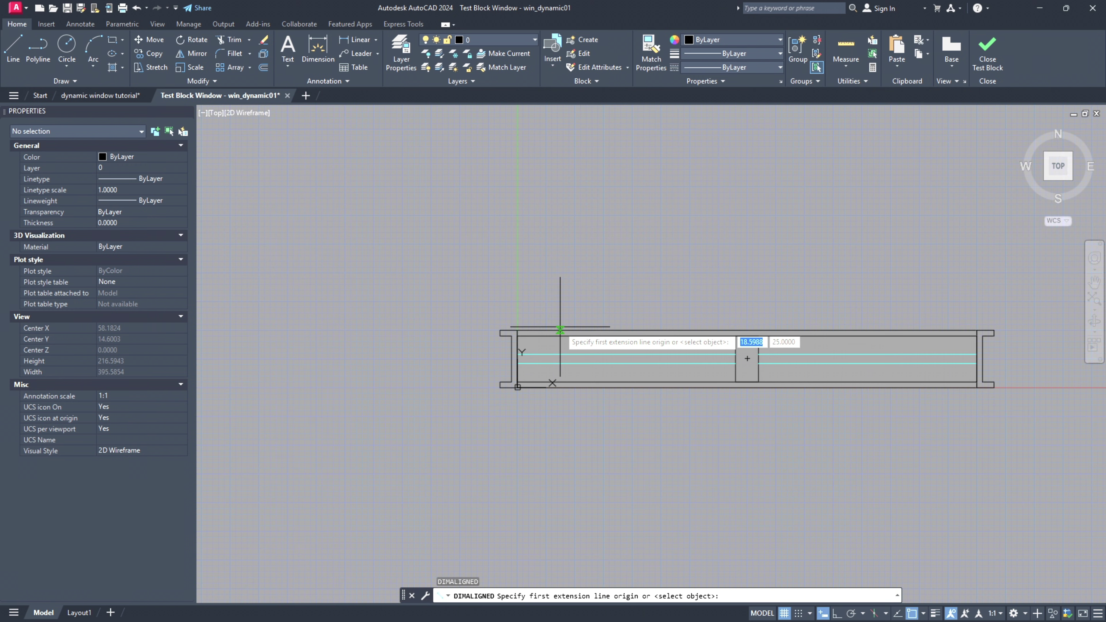
click(560, 332)
click(559, 387)
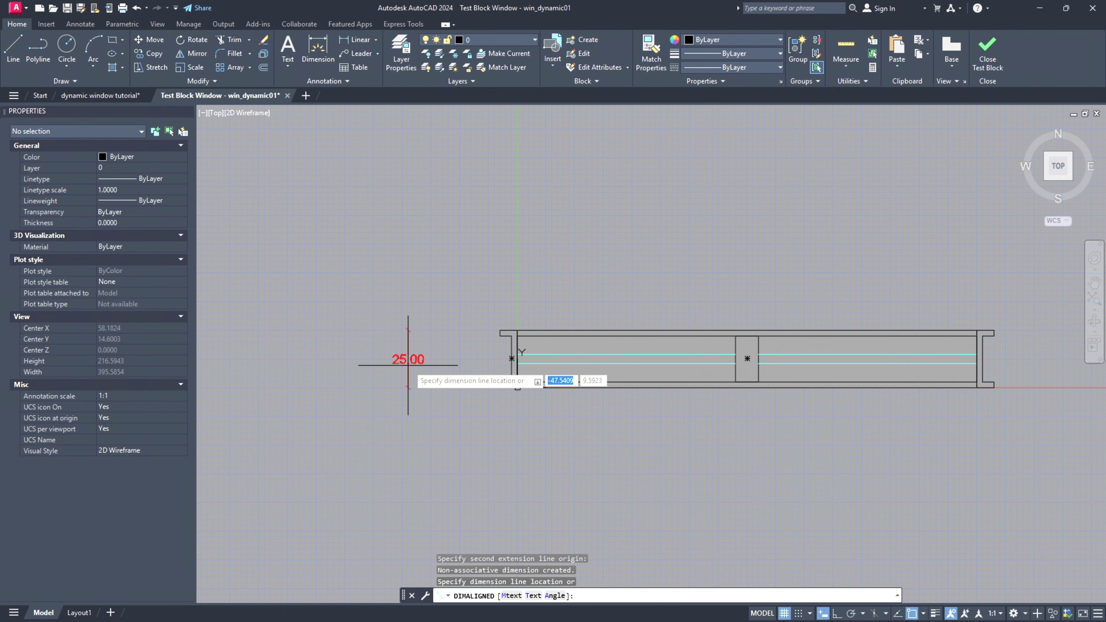
click(429, 369)
click(428, 364)
text(E)
key(Return)
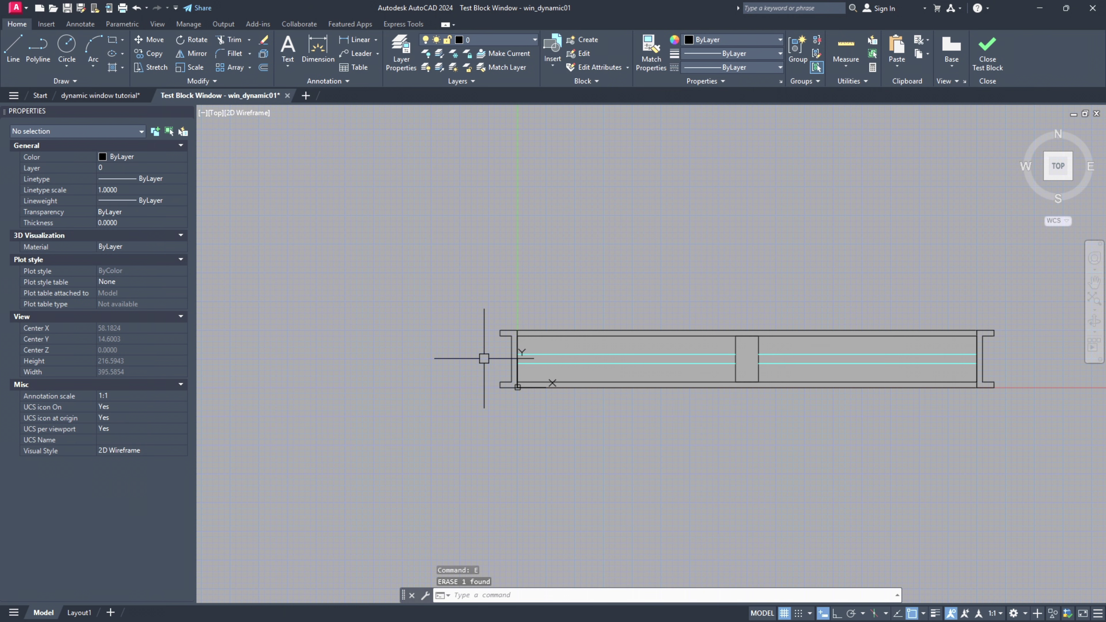
- Measure the clear distance between the inner edges of the upper and lower frame with an aligned dimension, and erase it
text(DIm)
click(539, 405)
scroll(509, 362, up, 2)
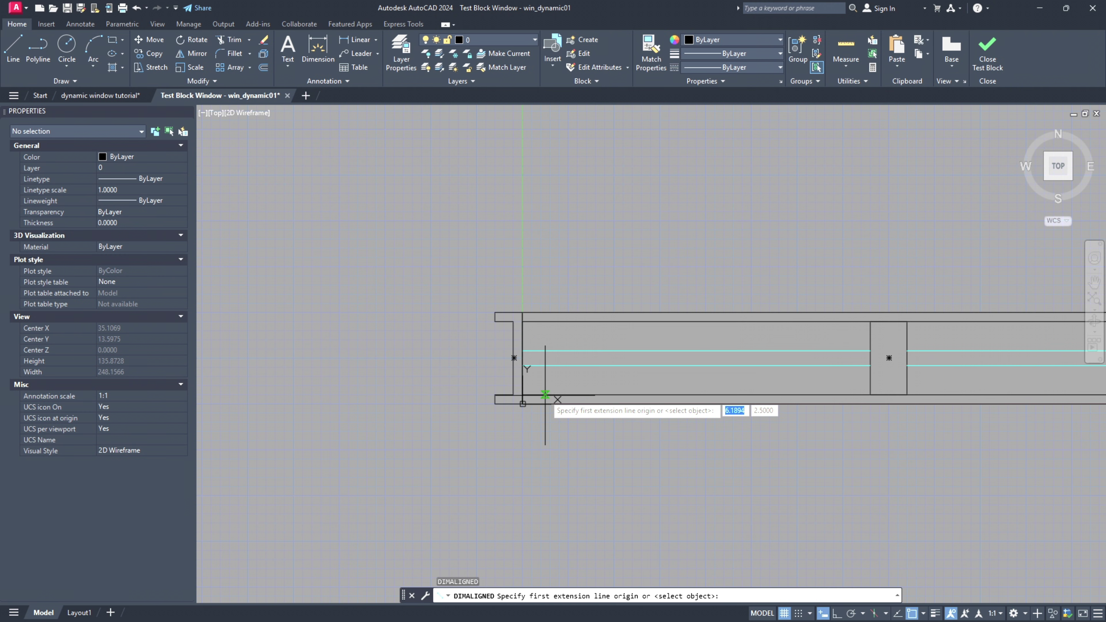
click(545, 394)
click(538, 321)
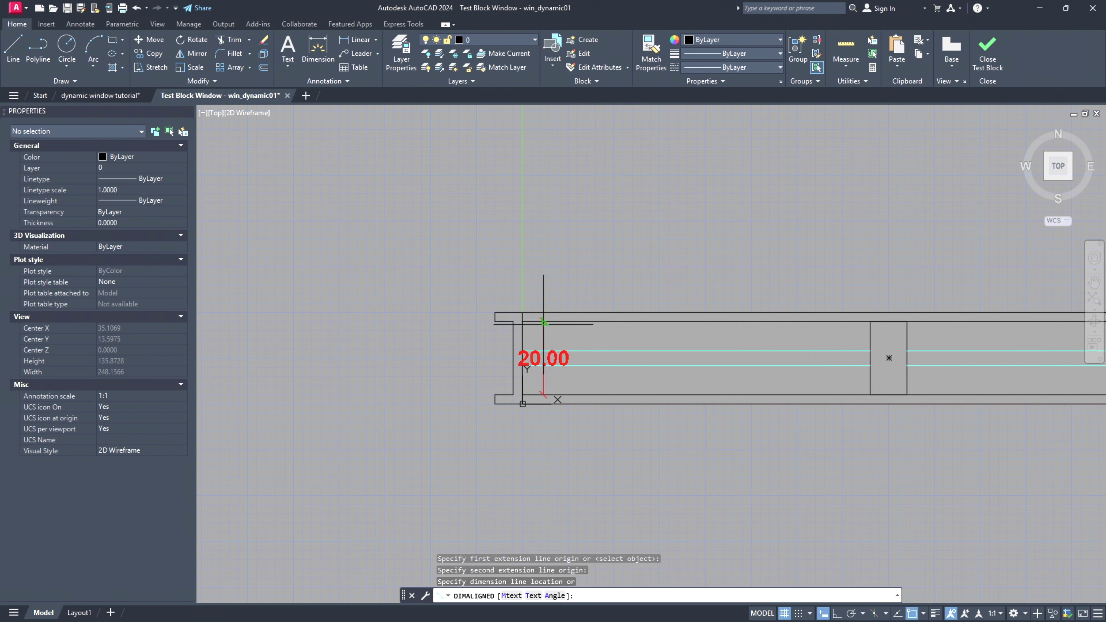
click(434, 339)
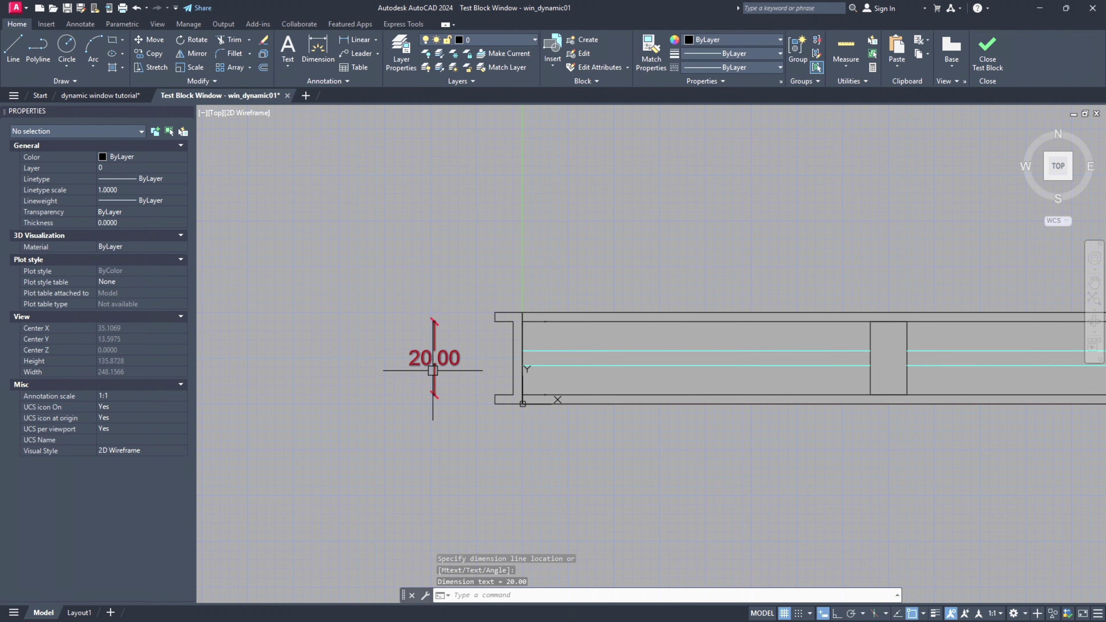
scroll(430, 372, down, 2)
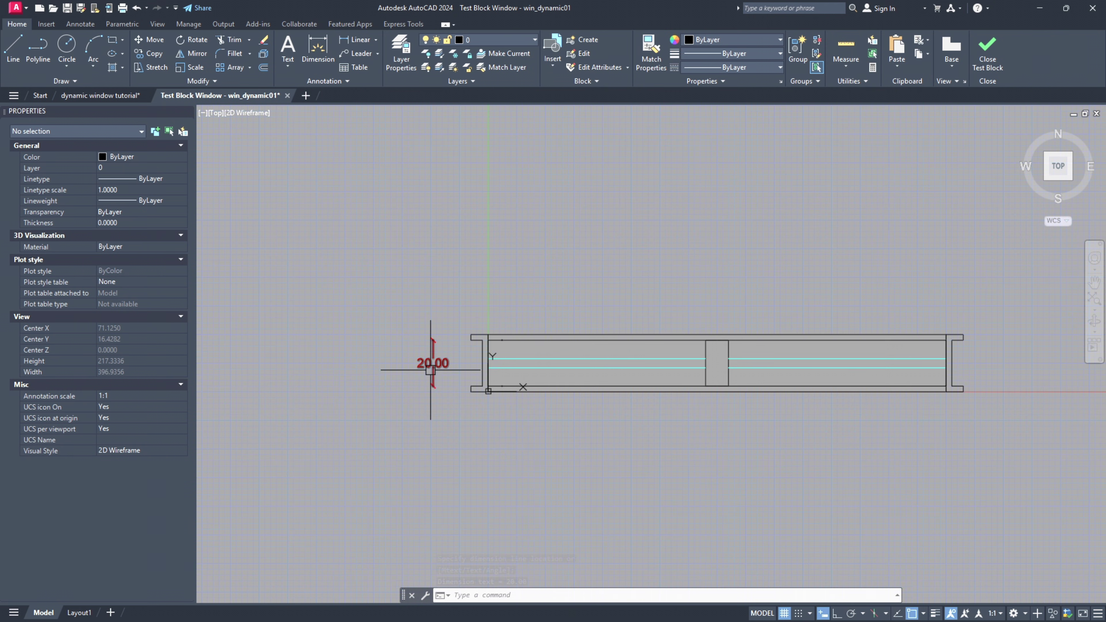
click(429, 366)
text(E)
key(Return)
key(Escape)
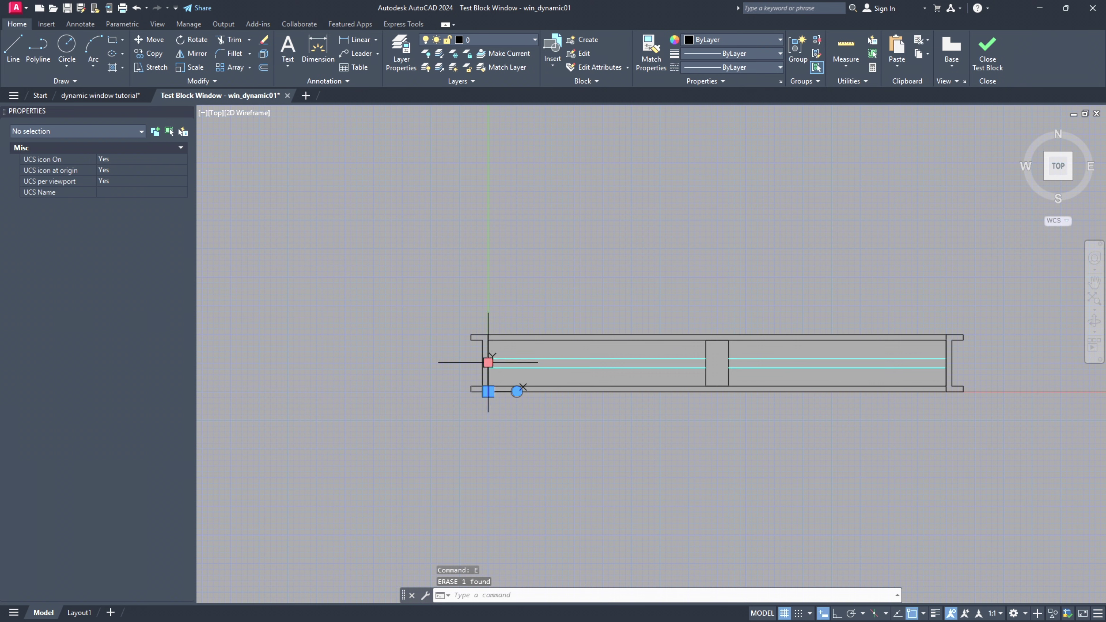
- Stretch the test block's width grip upward again, check whether the glass lines stay centred in the thickness, and undo the stretch
click(490, 337)
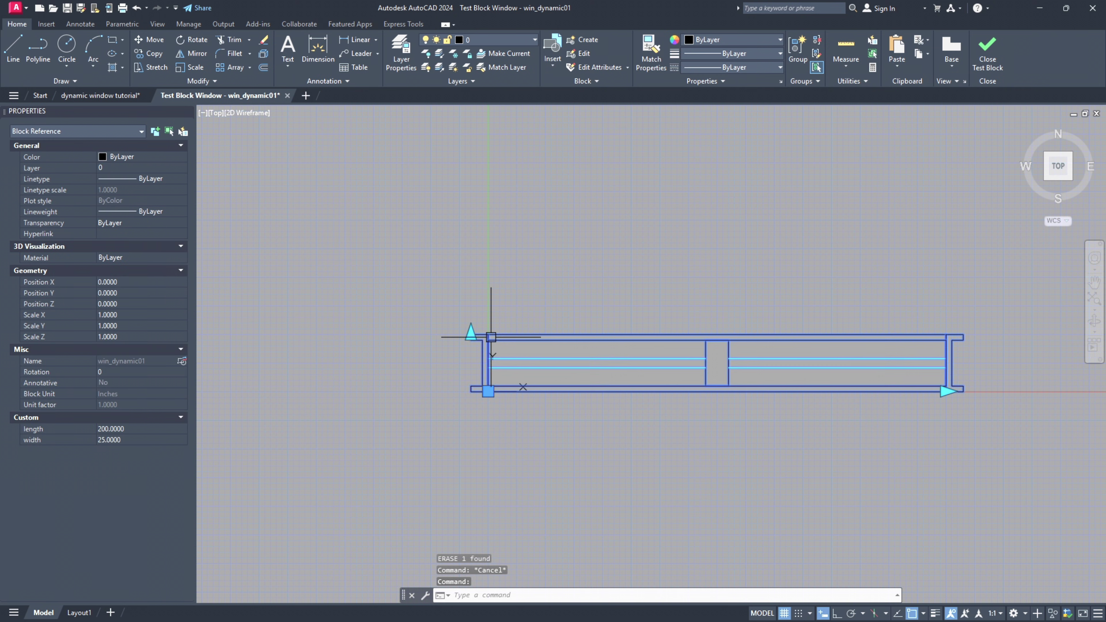
click(471, 334)
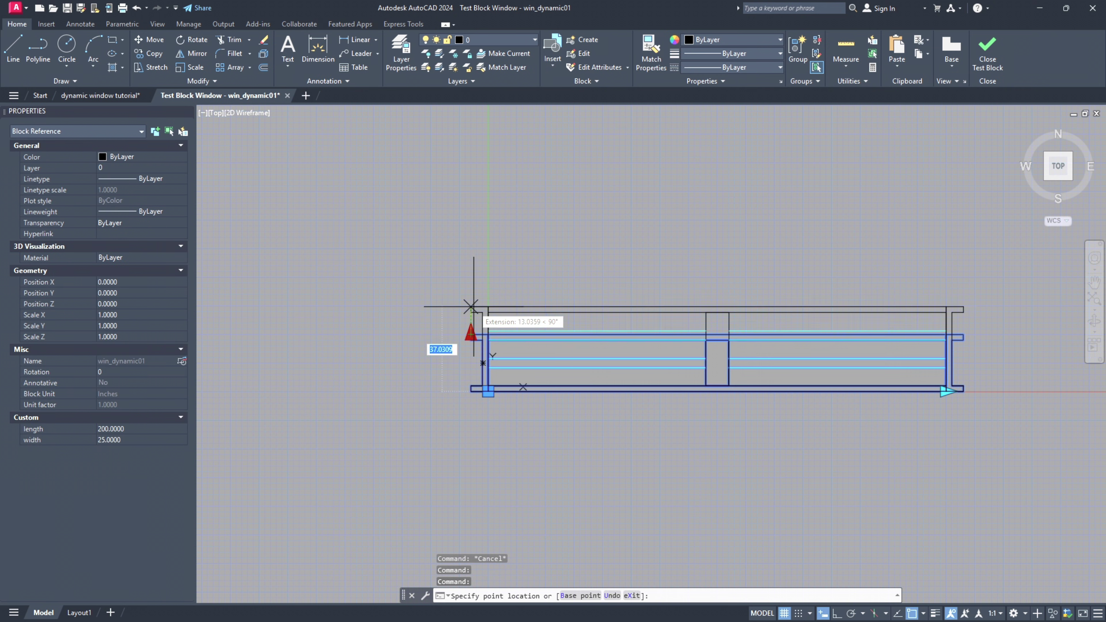
click(471, 278)
key(Escape)
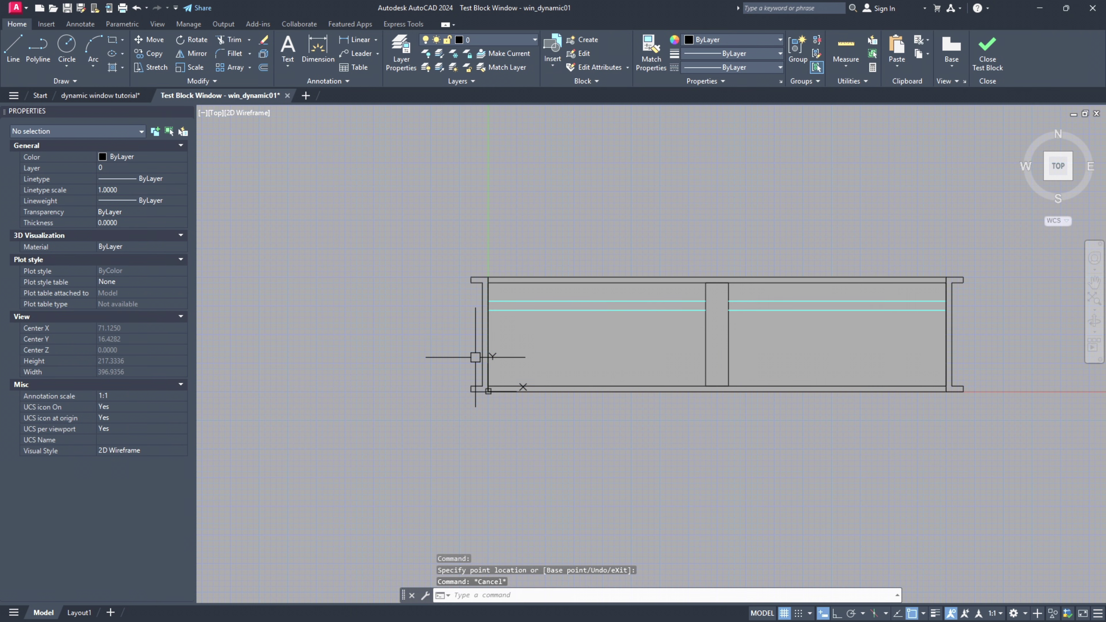
scroll(475, 357, down, 4)
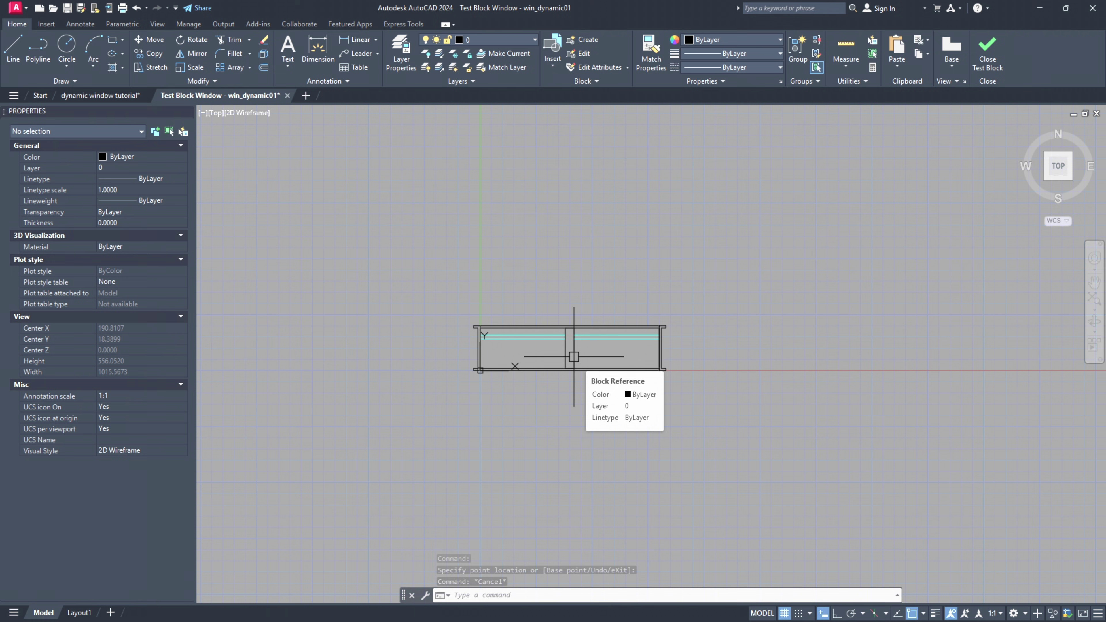
key(ctrl+z)
key(ctrl+z)
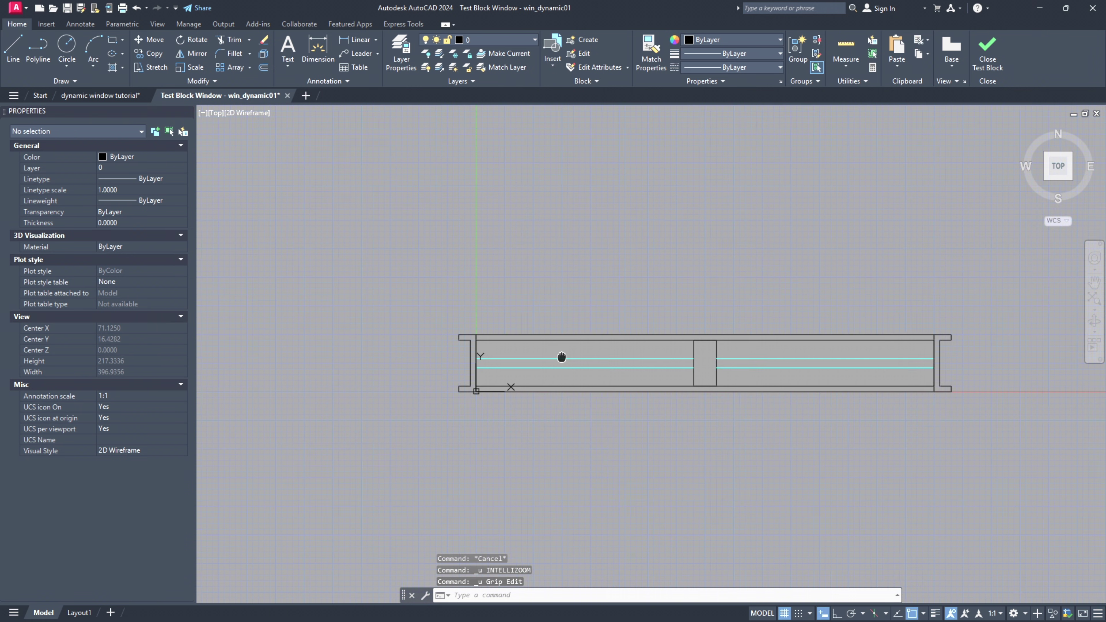
middle_drag(561, 357, 531, 351)
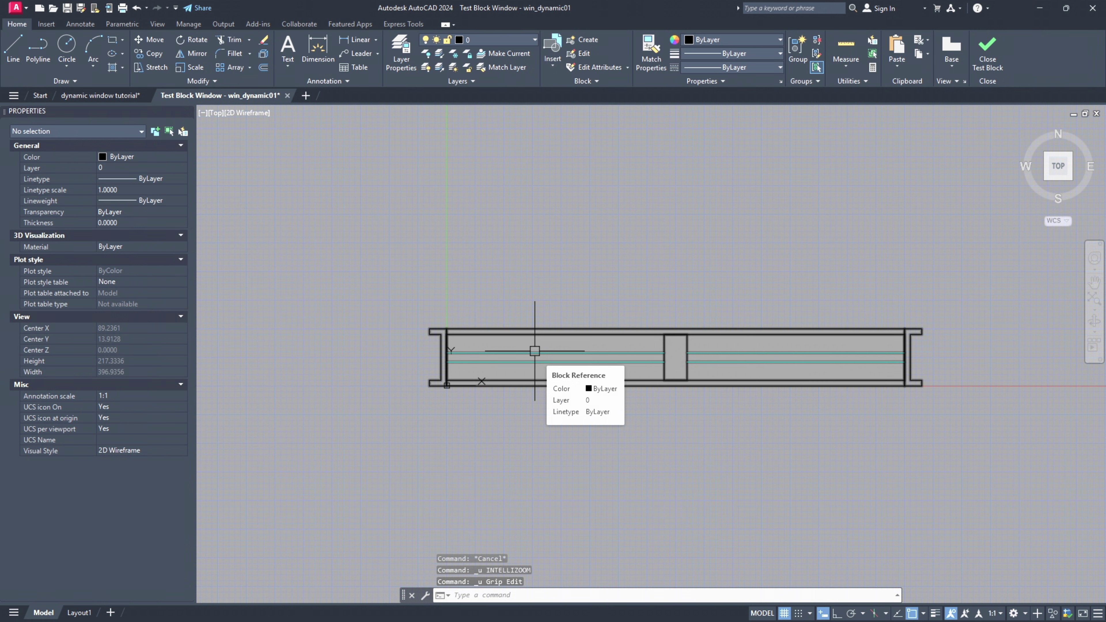
- Select the test block to review its length and width properties, and close the test window to return to the block editor
click(534, 351)
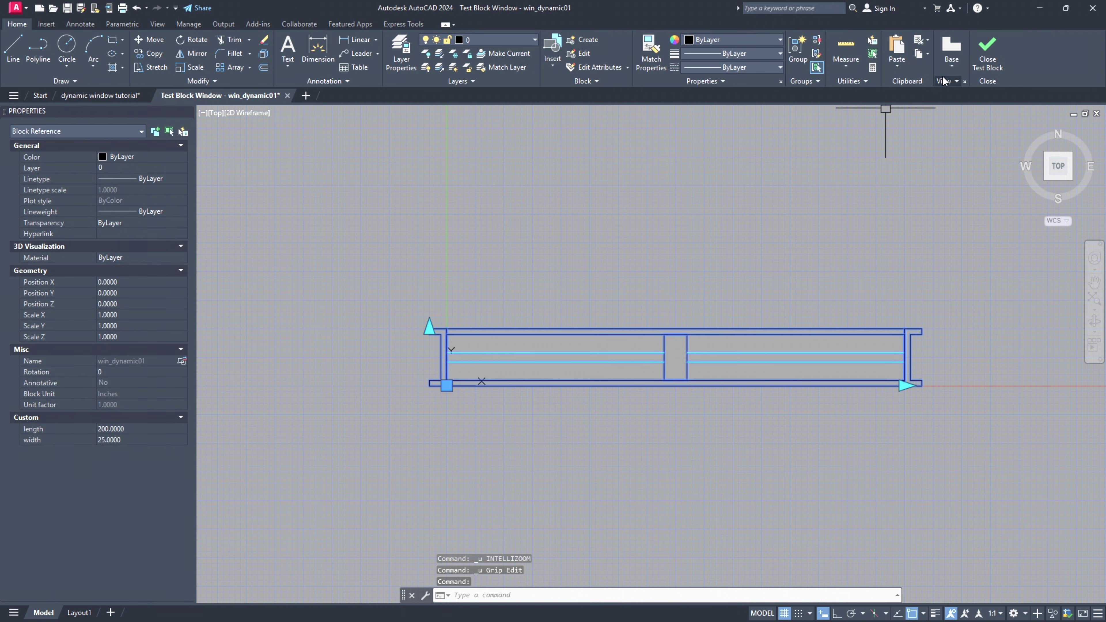
click(985, 61)
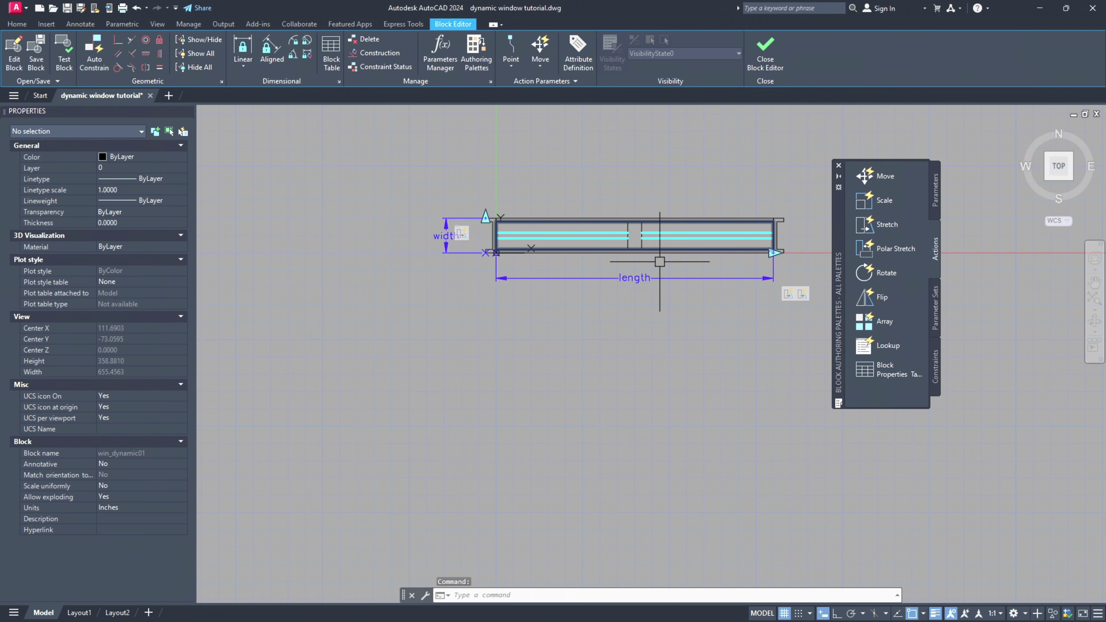
middle_drag(564, 388, 566, 412)
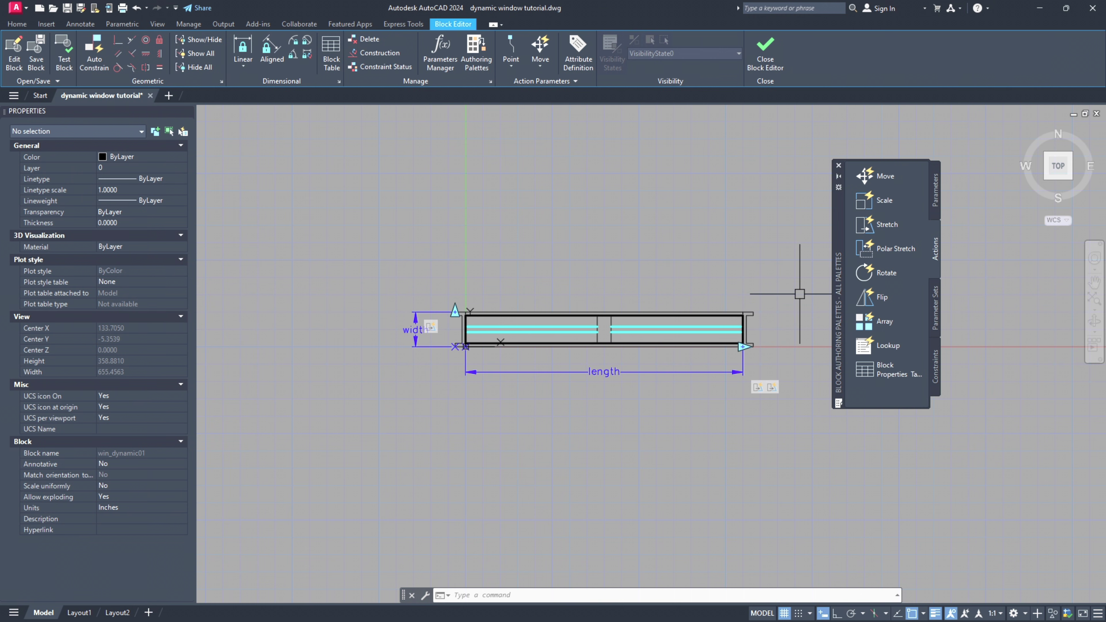
middle_drag(790, 296, 781, 298)
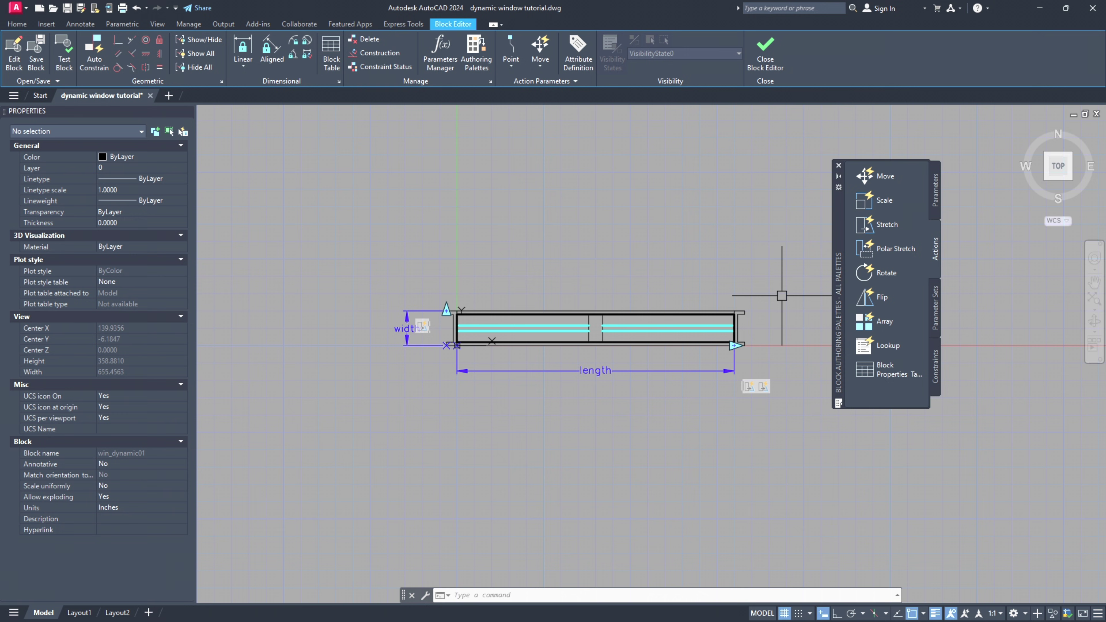
middle_drag(781, 294, 771, 285)
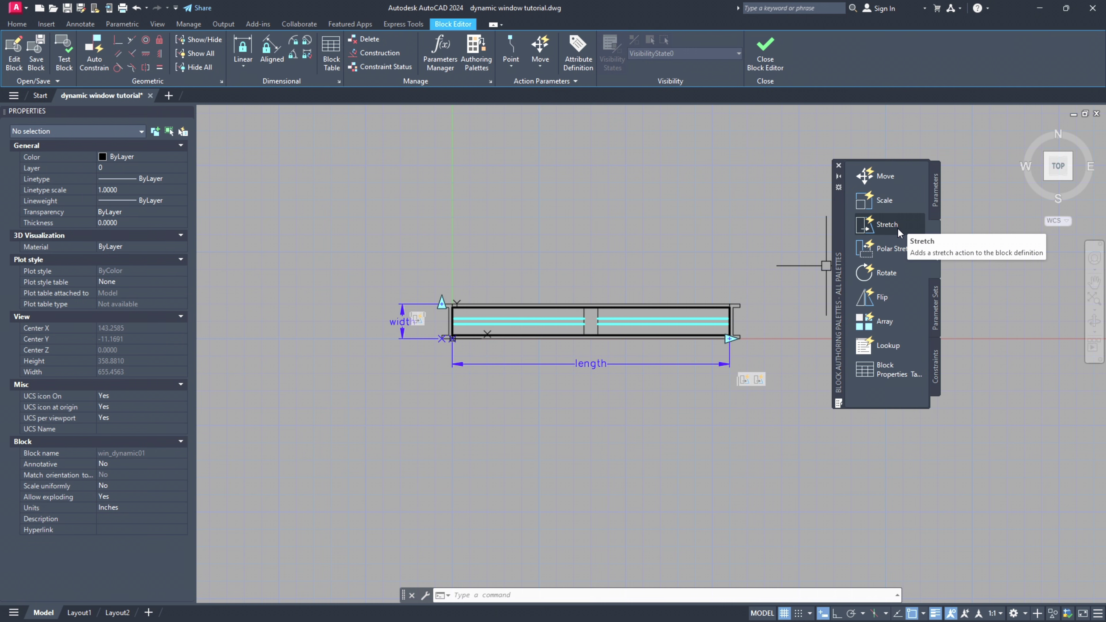
- Add a rotation parameter centred on the mullion's geometric centre, with a radius of about 45 and a default angle pointing straight up
click(935, 191)
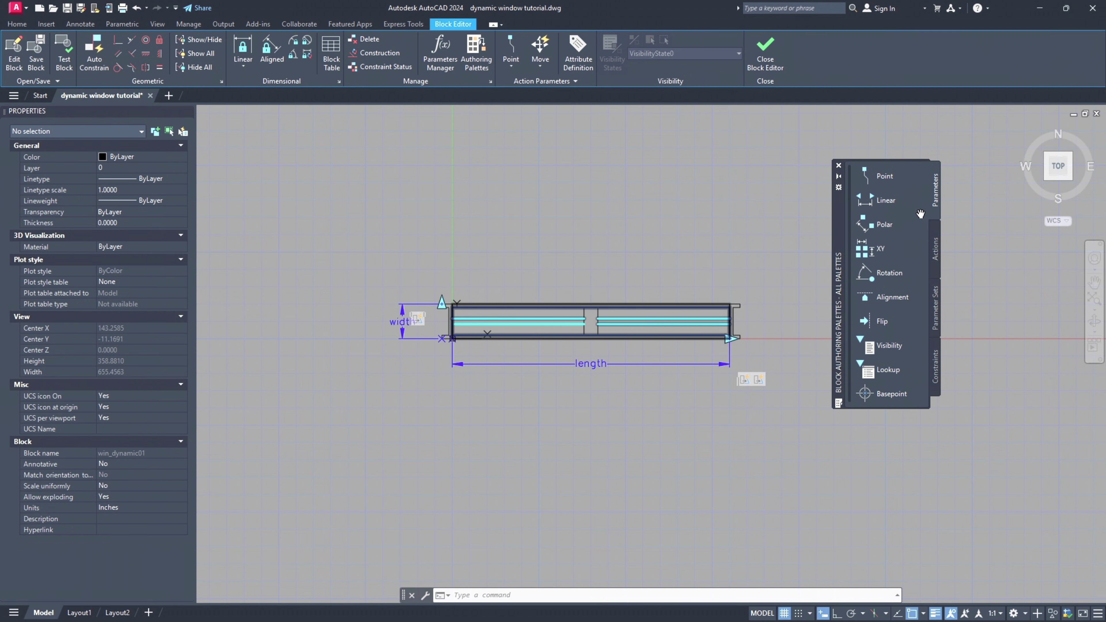
click(892, 284)
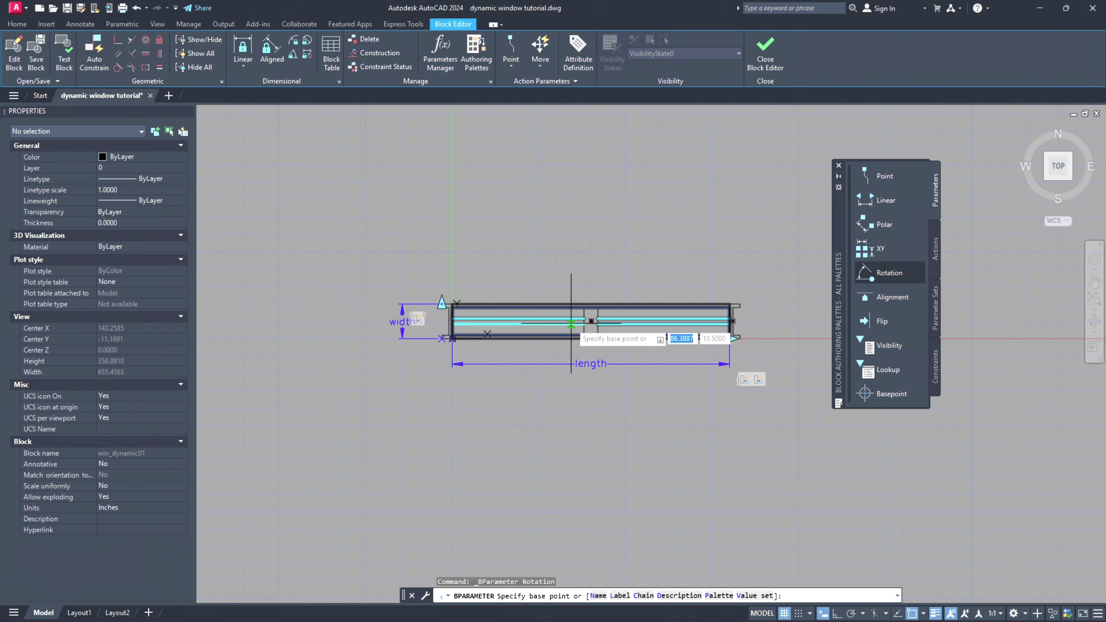
scroll(574, 332, up, 2)
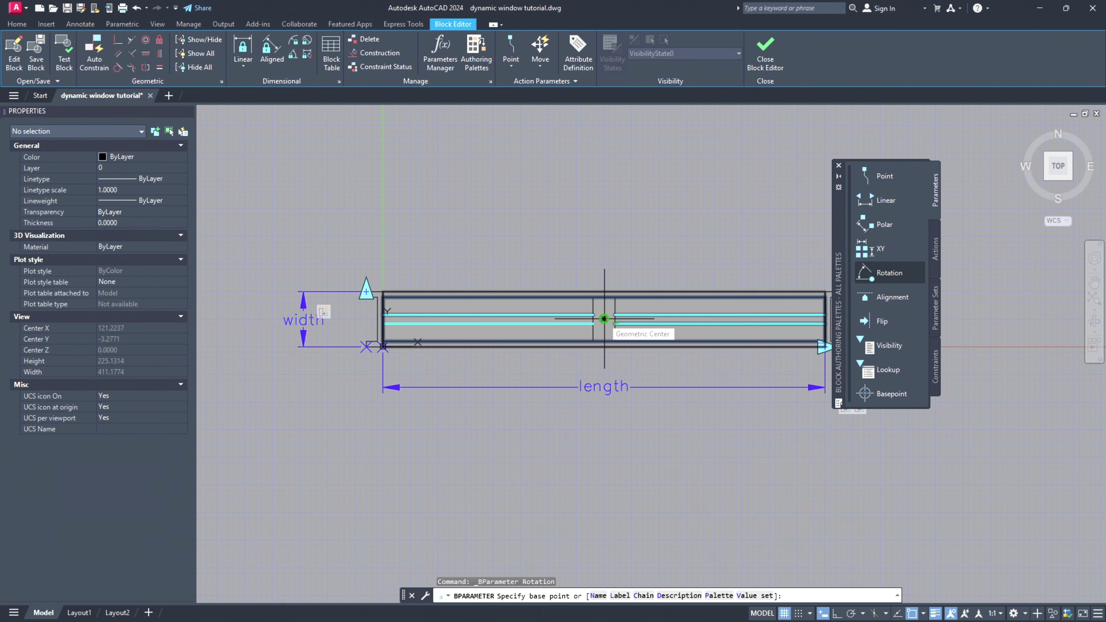
scroll(603, 319, down, 2)
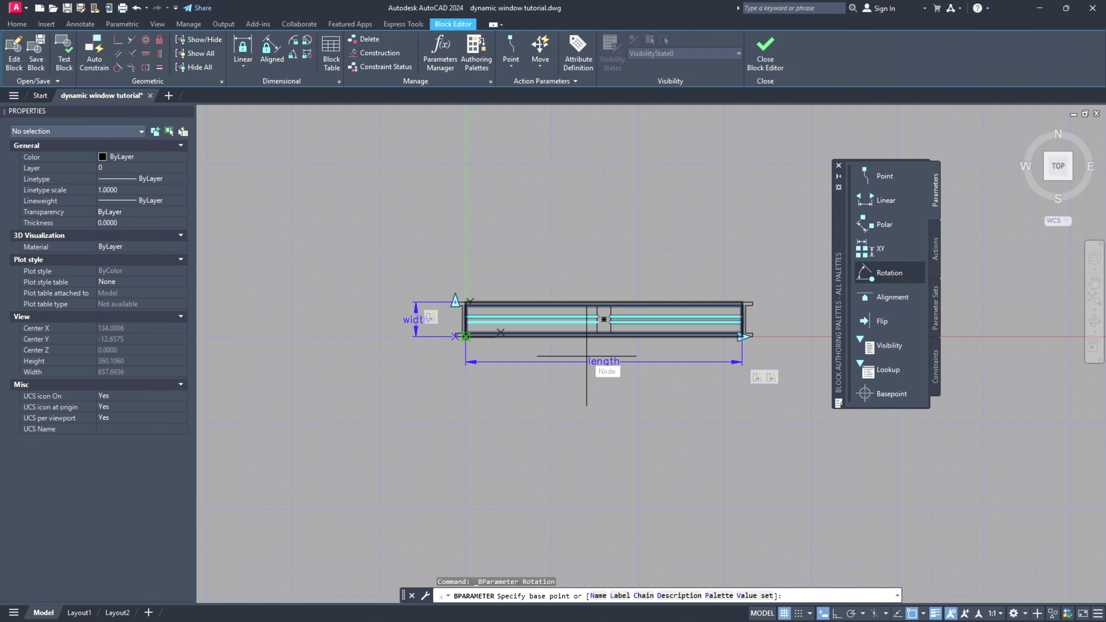
click(603, 318)
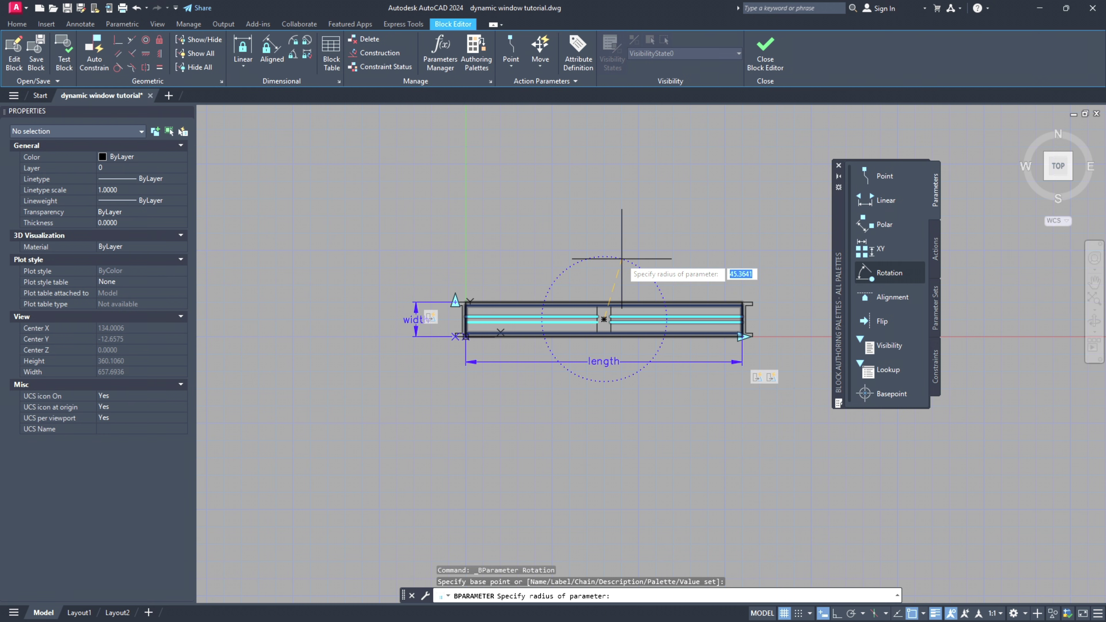
click(621, 258)
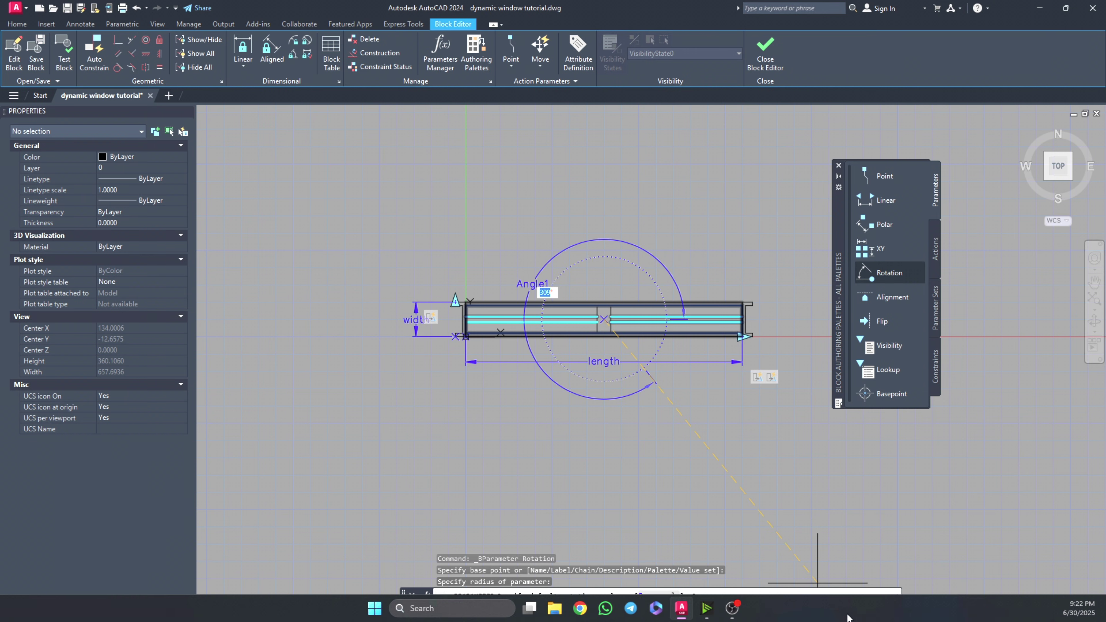
click(836, 613)
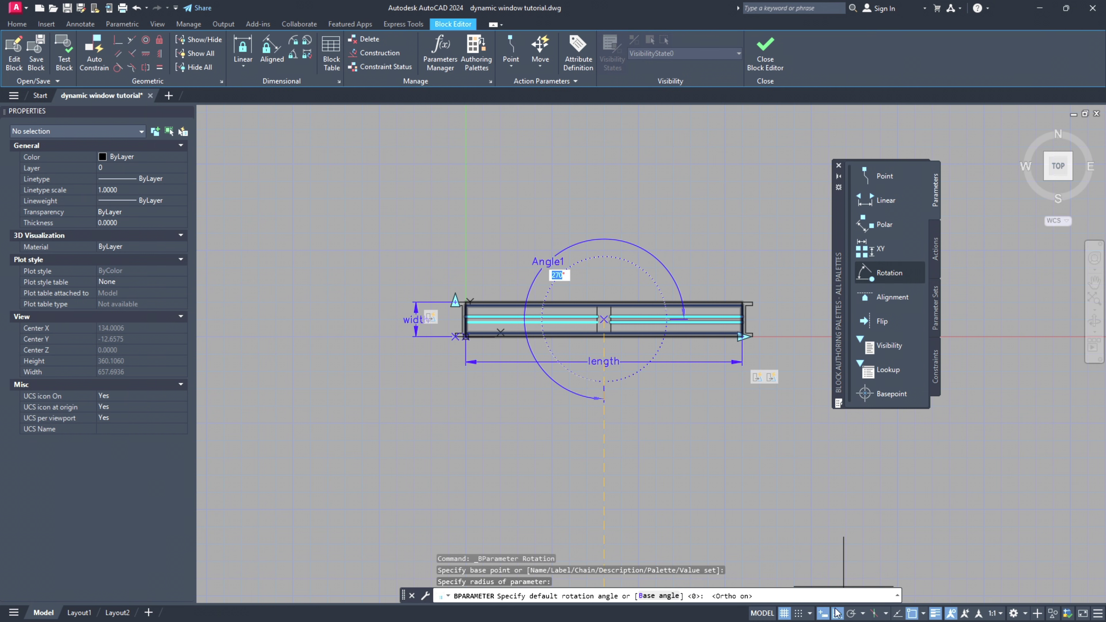
click(602, 206)
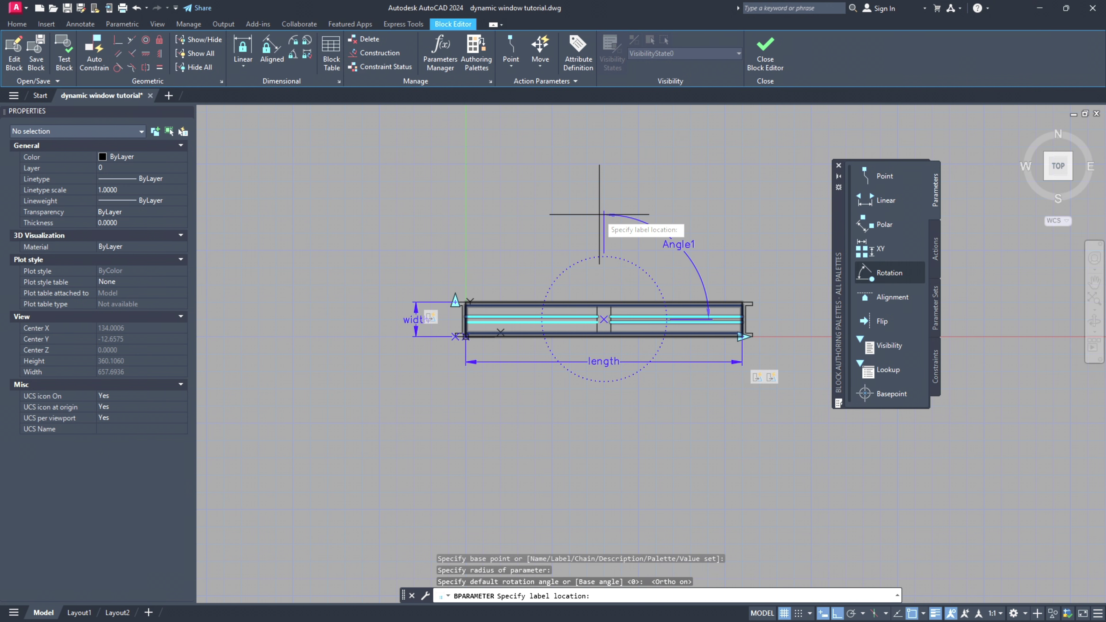
click(607, 213)
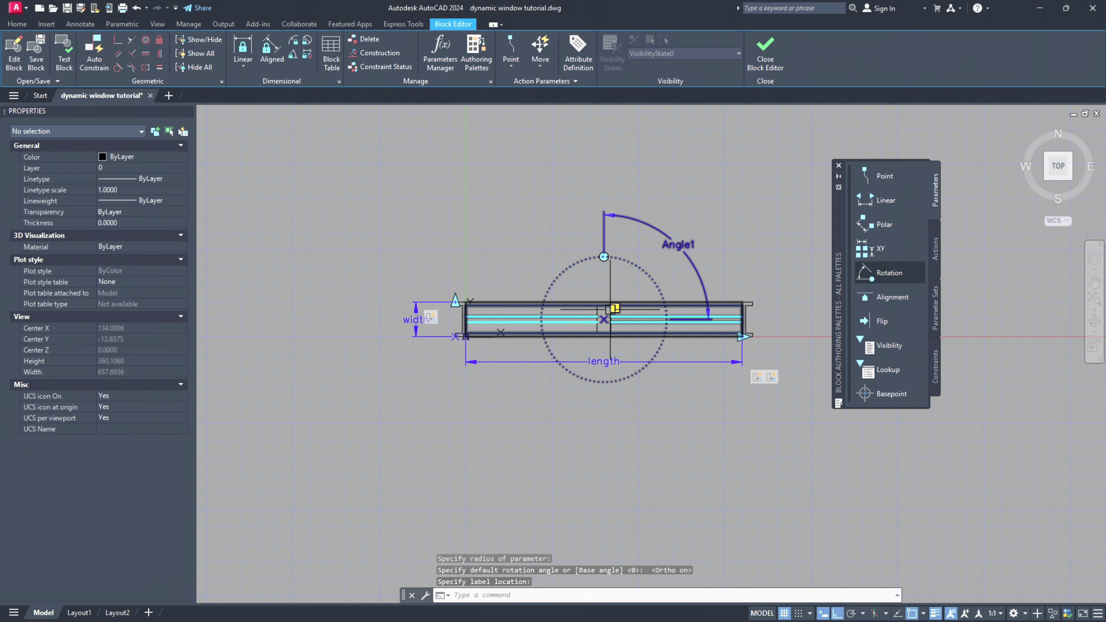
- Attach a Rotate action to the rotation parameter, applied to the entire window geometry and its parameters
click(933, 247)
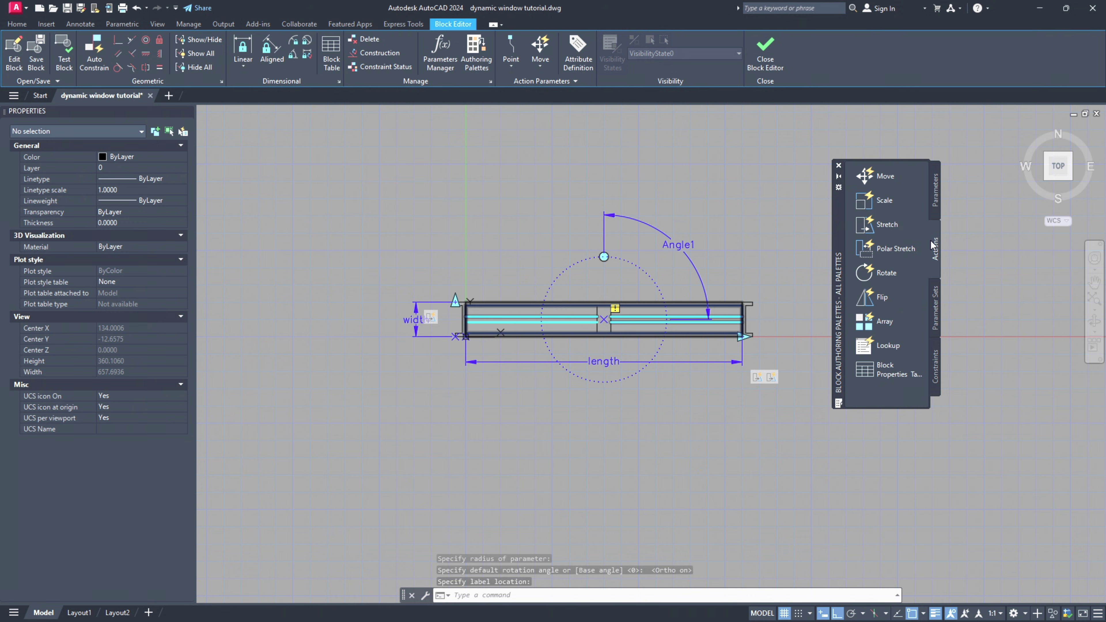
click(874, 275)
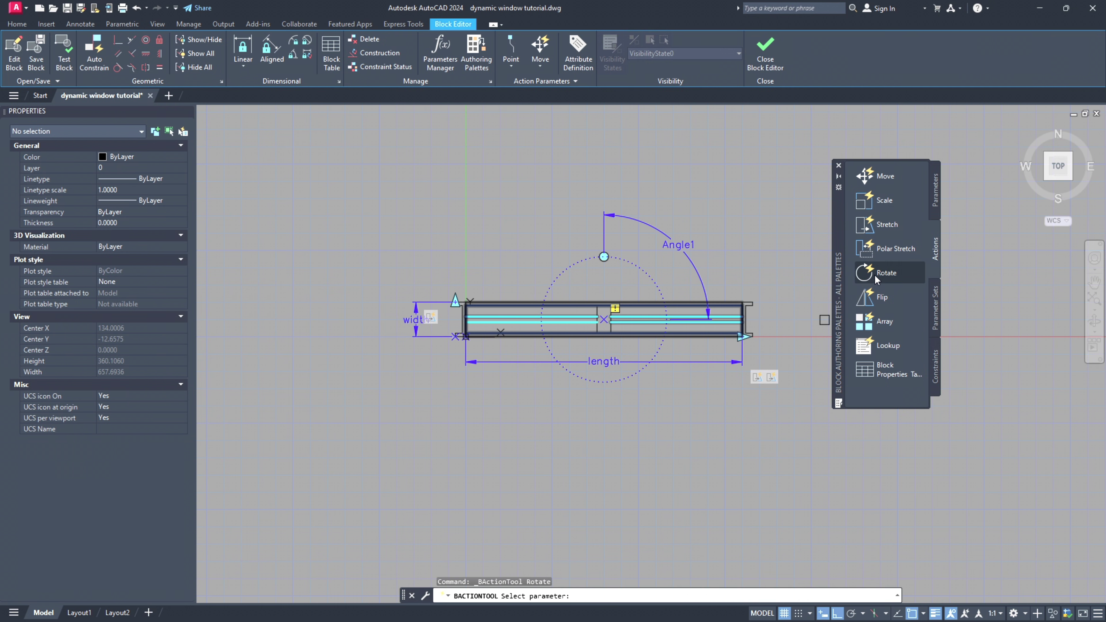
click(630, 265)
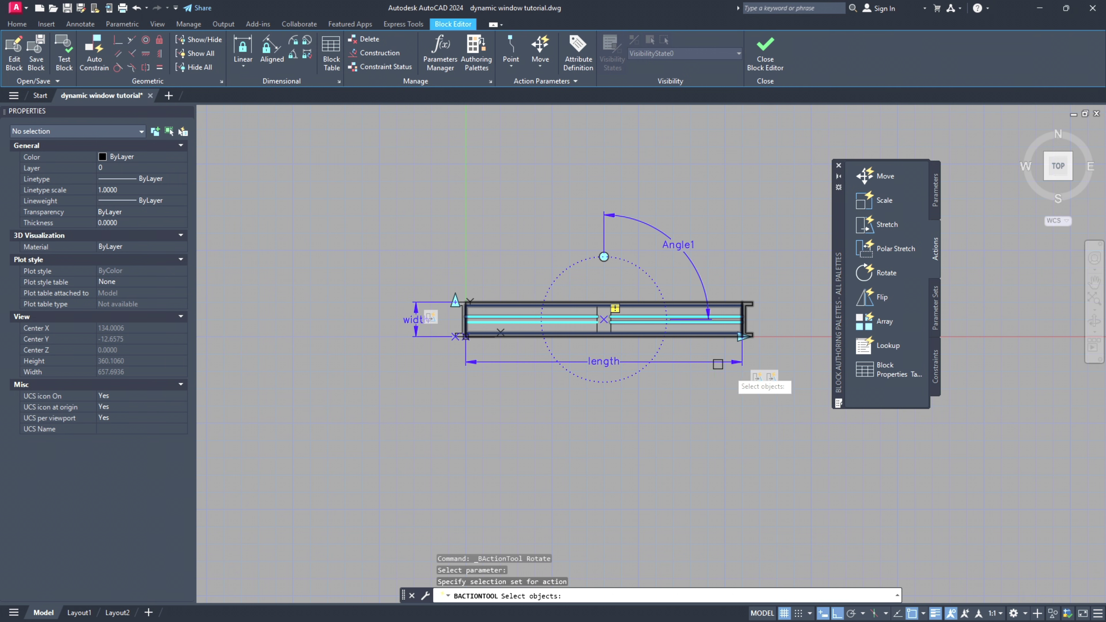
click(795, 405)
click(401, 181)
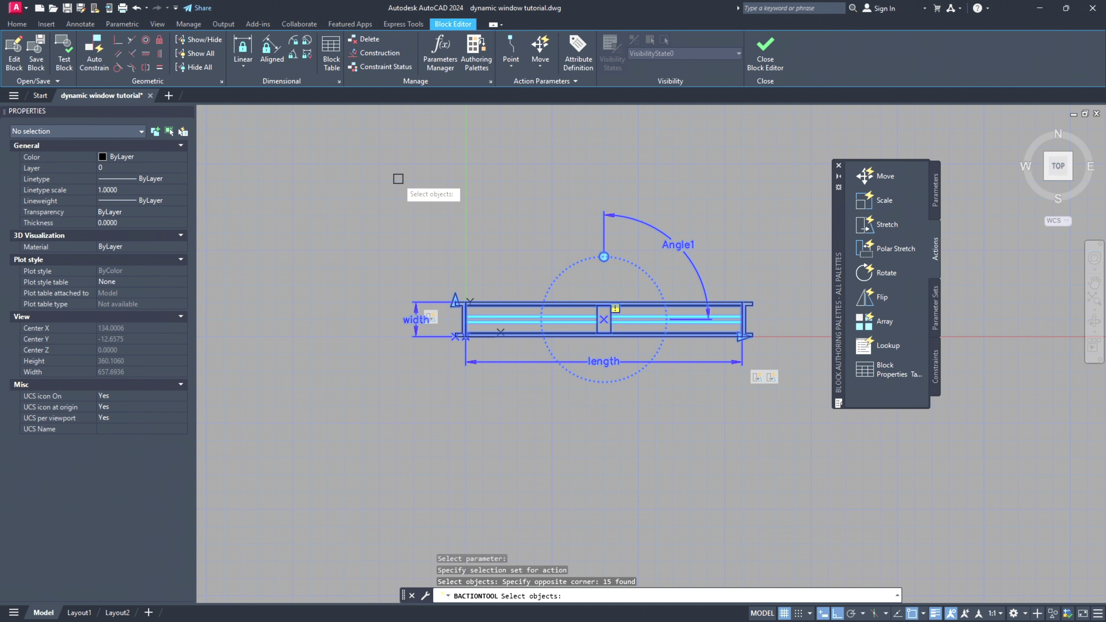
key(Return)
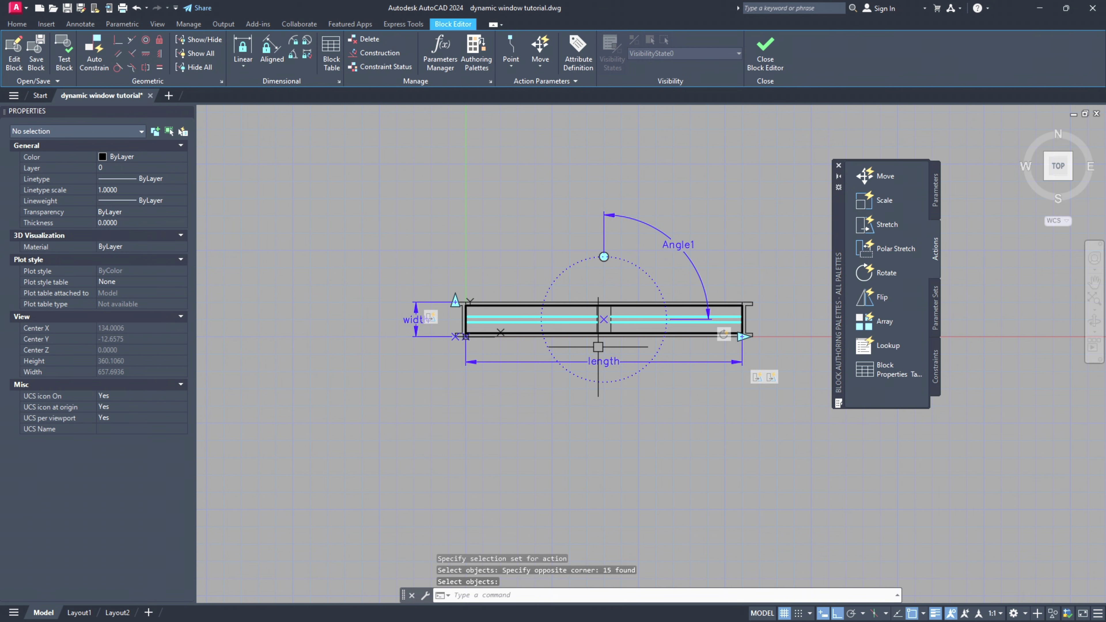
- Add a flip parameter with a horizontal reflection line starting at the mullion's centre, placing its label just below the line
click(934, 194)
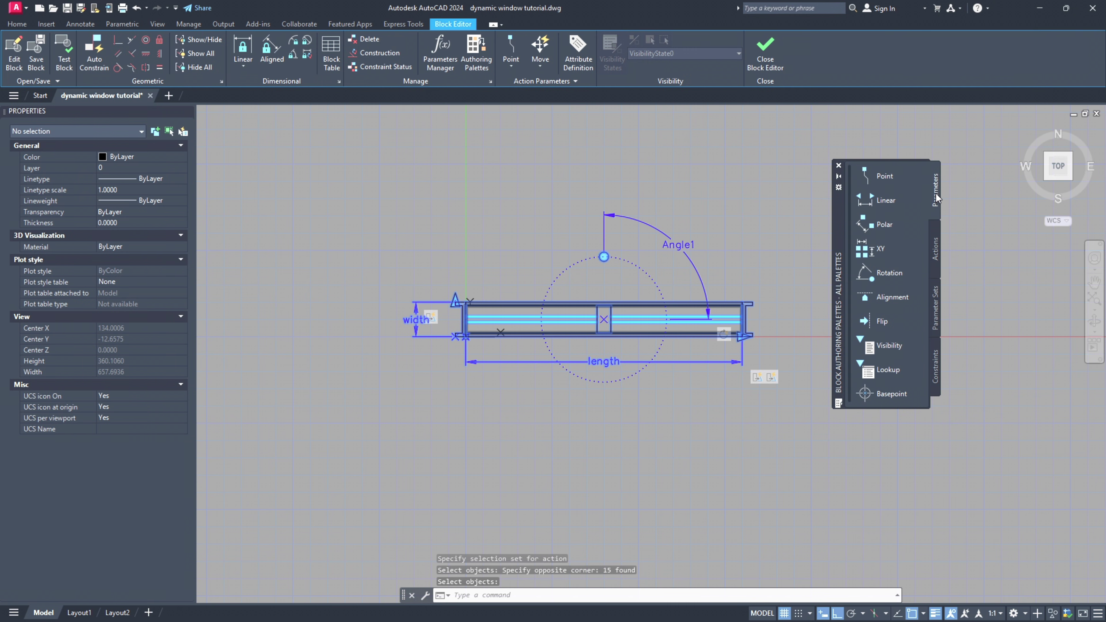
click(890, 322)
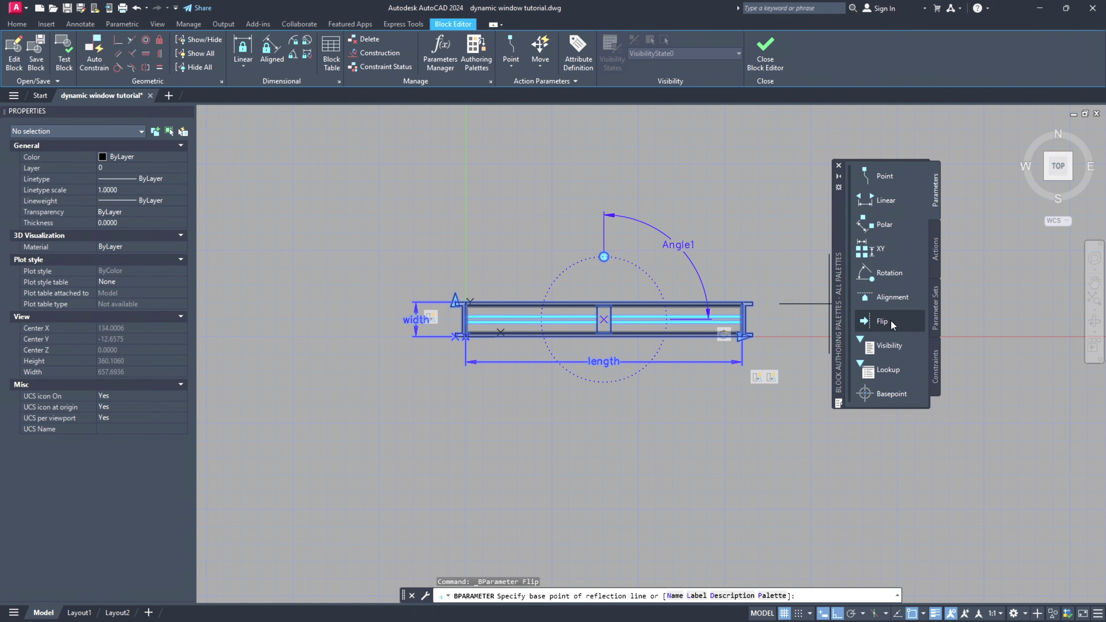
click(604, 319)
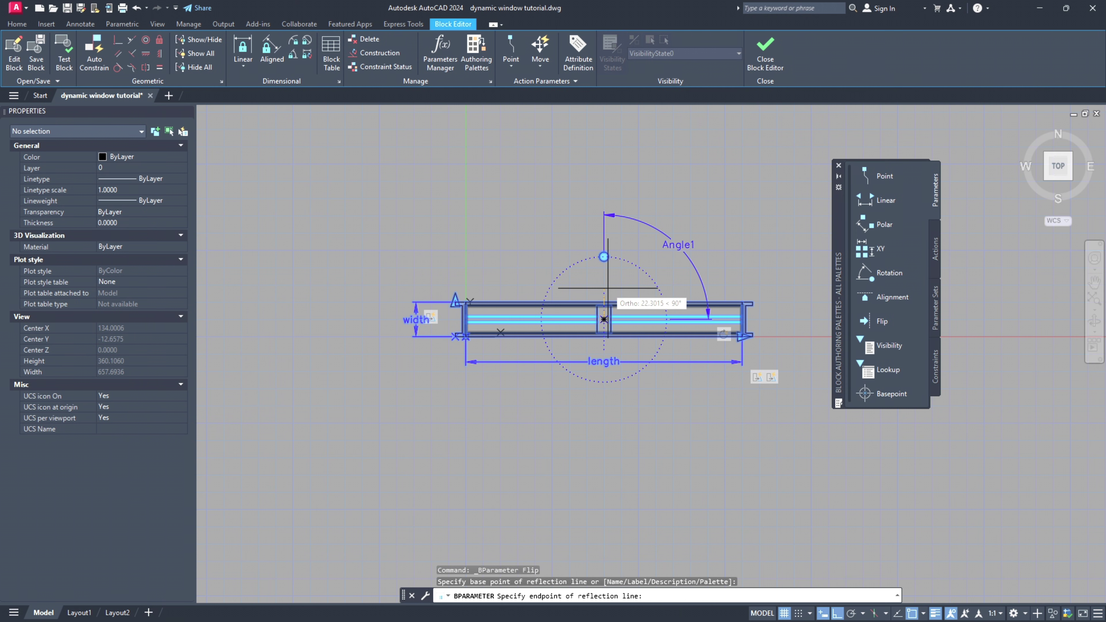
scroll(648, 319, up, 4)
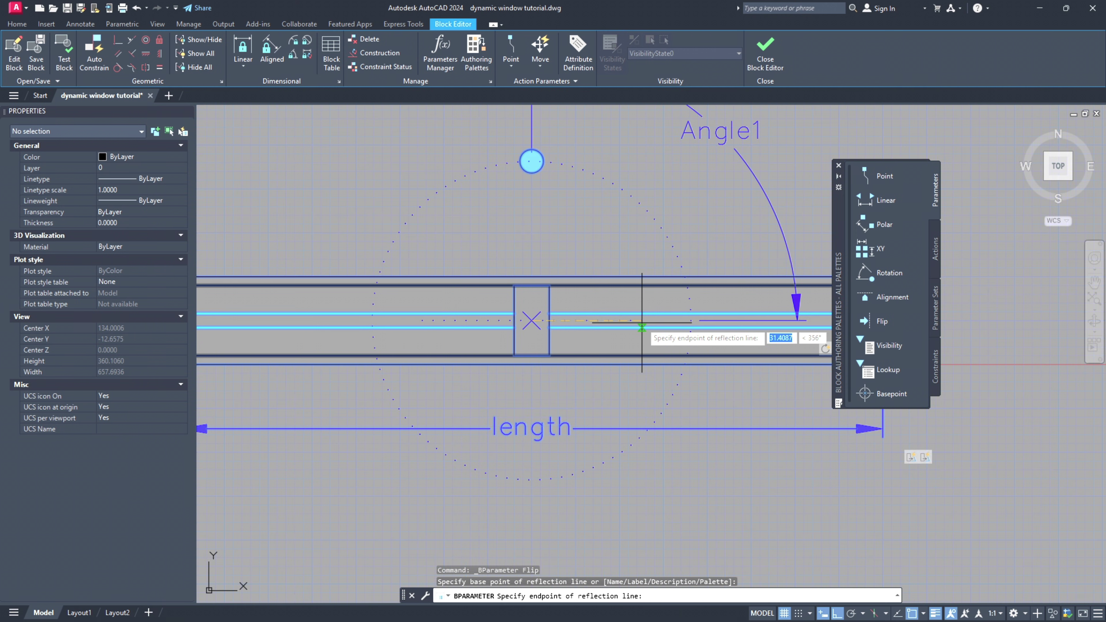
click(642, 320)
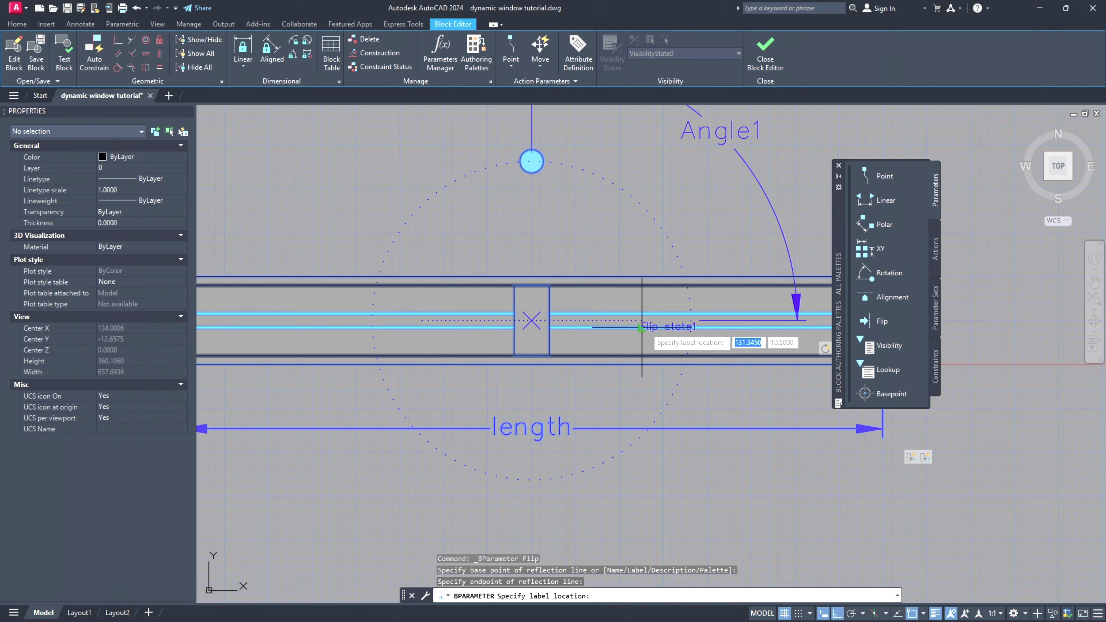
click(642, 339)
scroll(642, 339, down, 2)
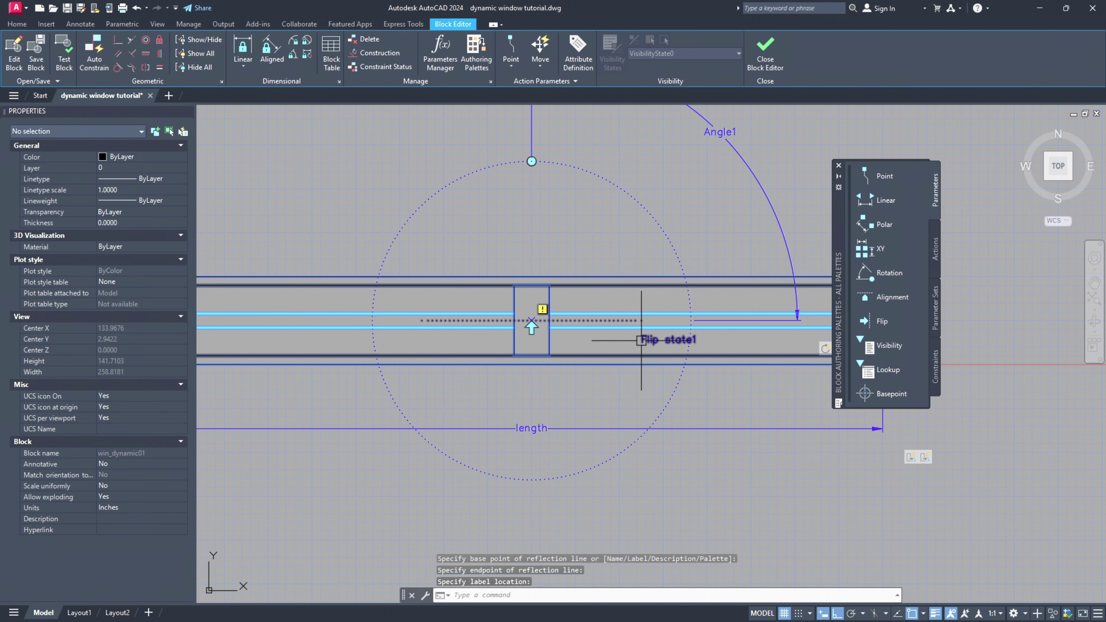
- Attach a Flip action to the flip parameter, applied to the entire window geometry and all parameters
click(933, 248)
click(881, 297)
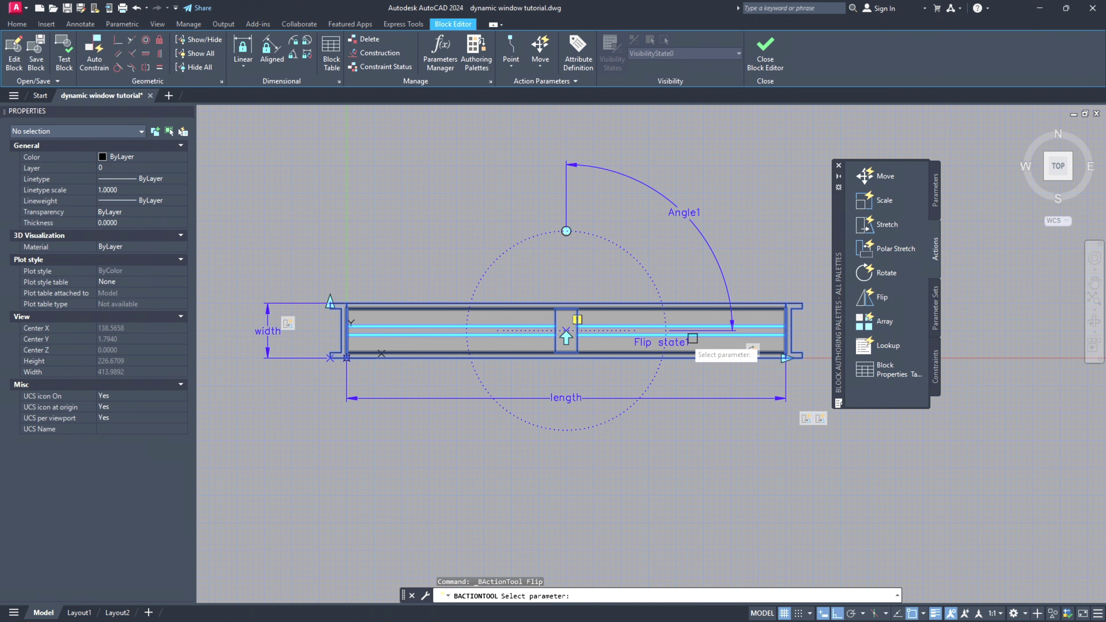
click(641, 344)
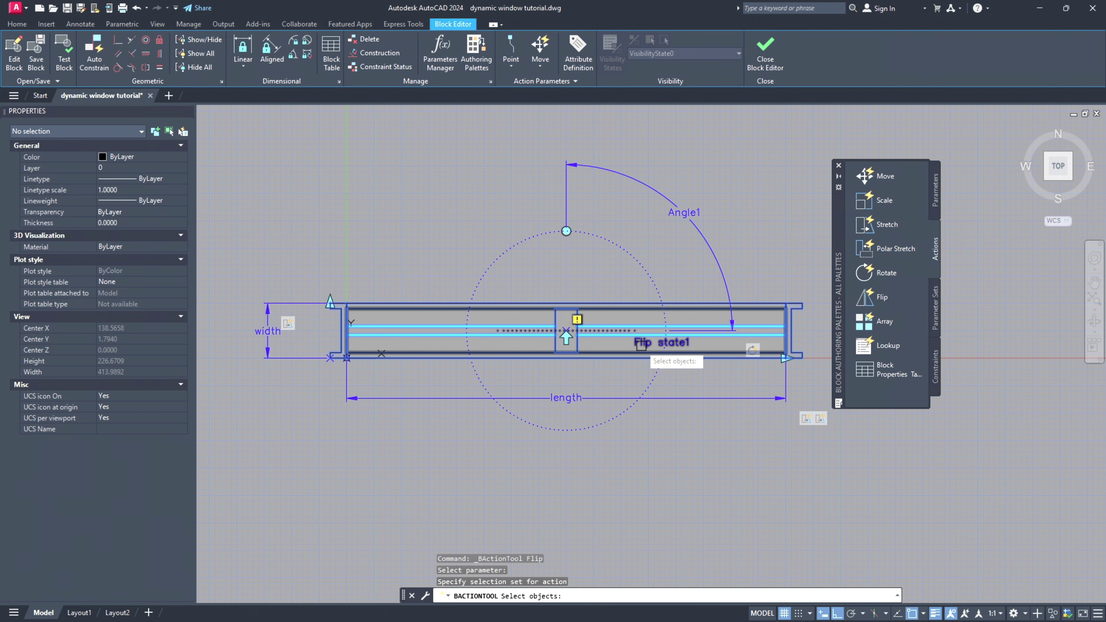
scroll(736, 414, down, 2)
click(785, 526)
click(365, 220)
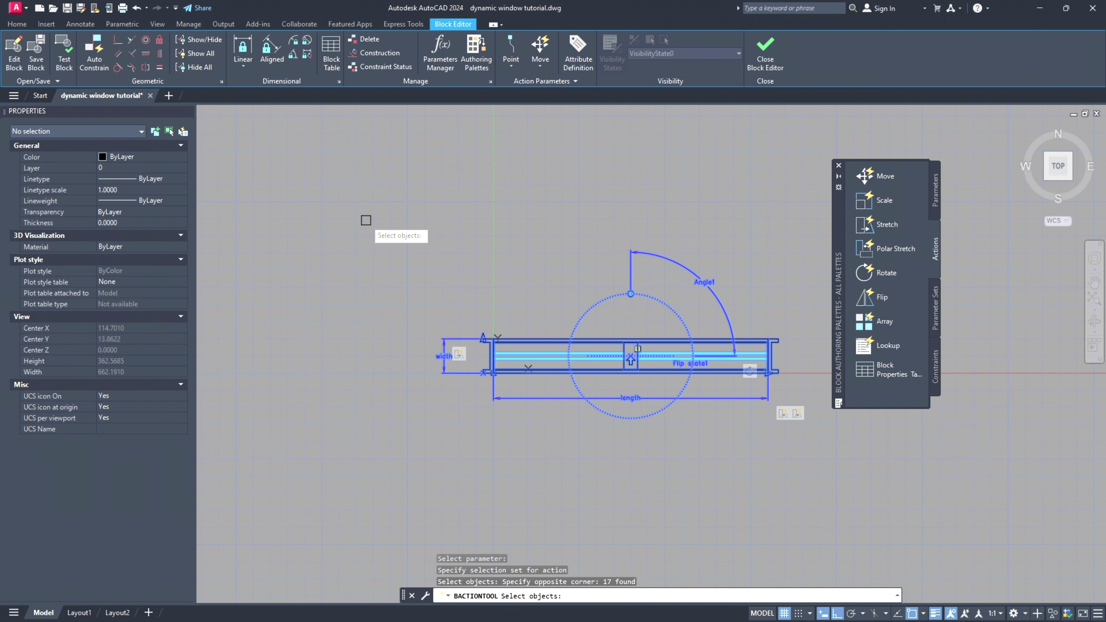
key(Return)
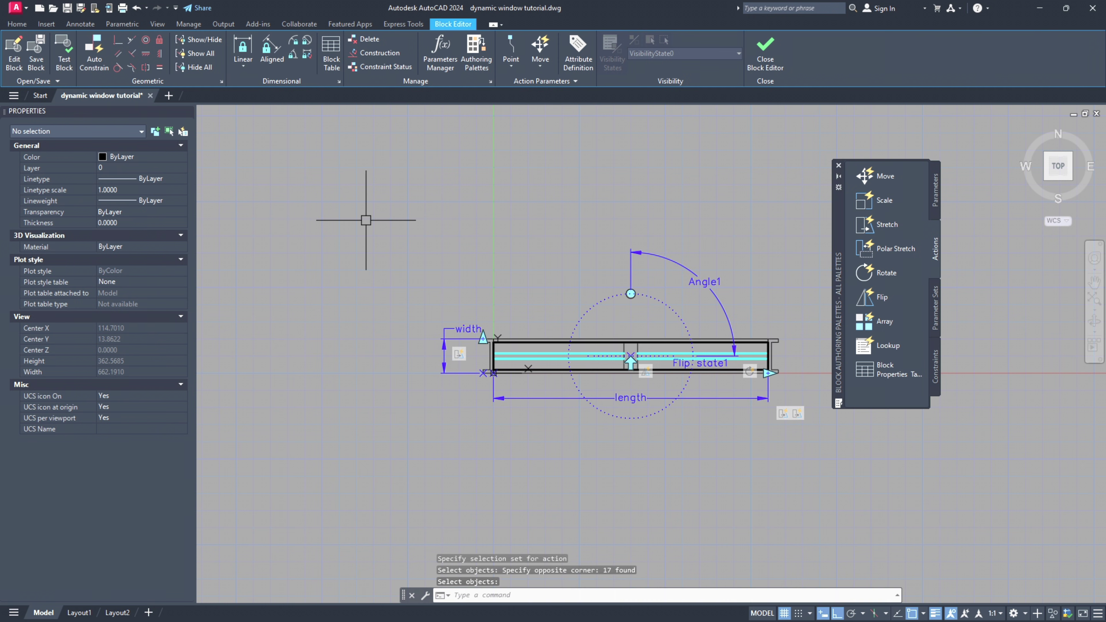
- Close the block editor and save the changes to win_dynamic01
middle_drag(558, 343, 510, 337)
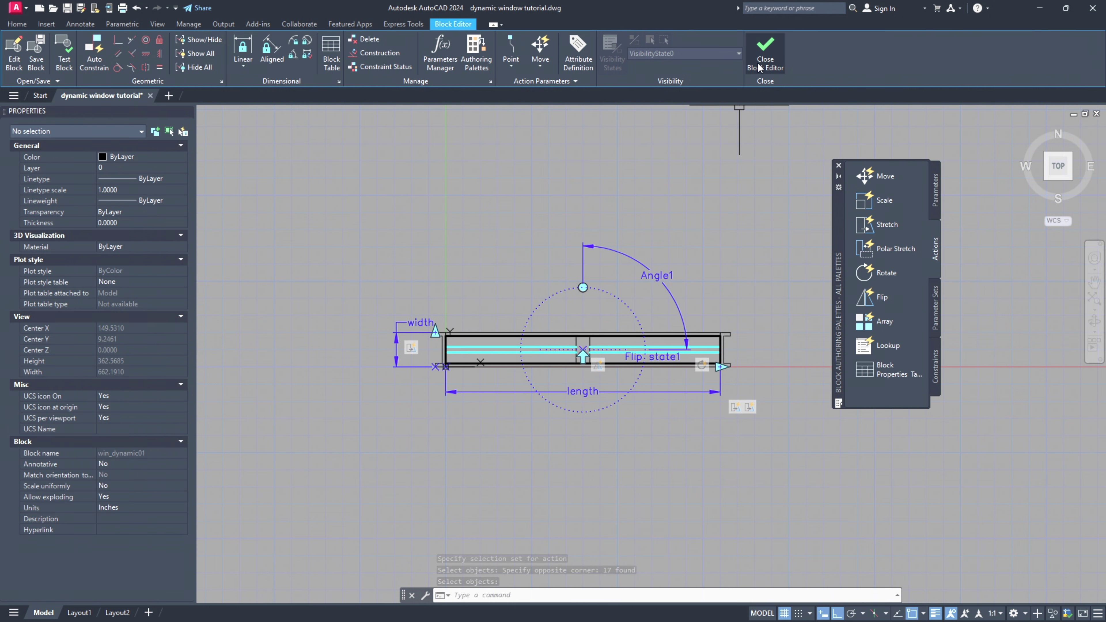
click(765, 51)
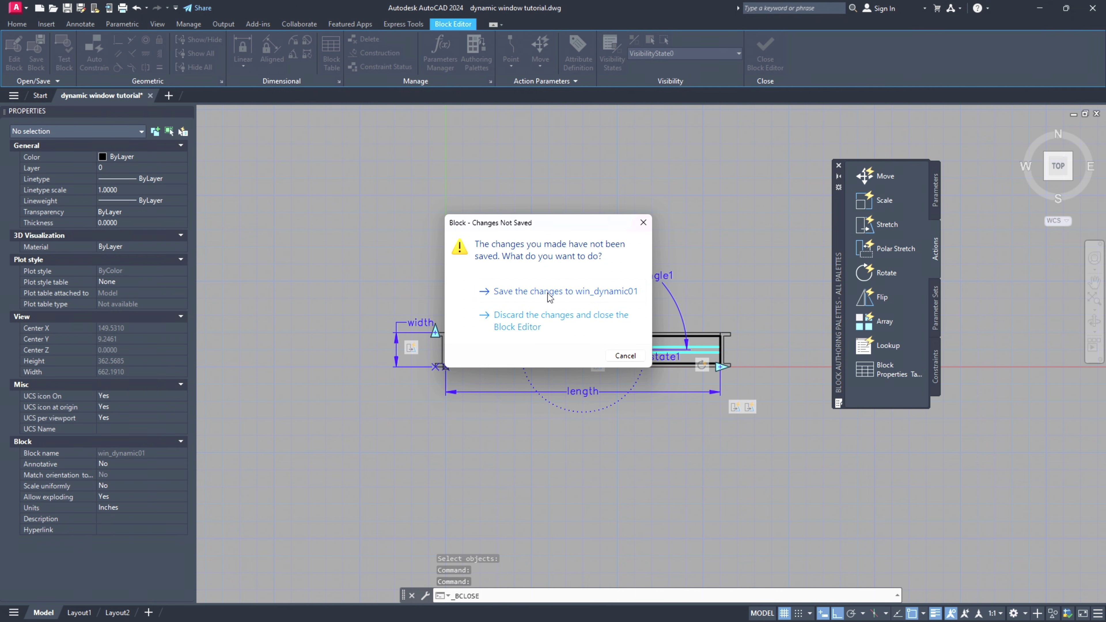
click(550, 292)
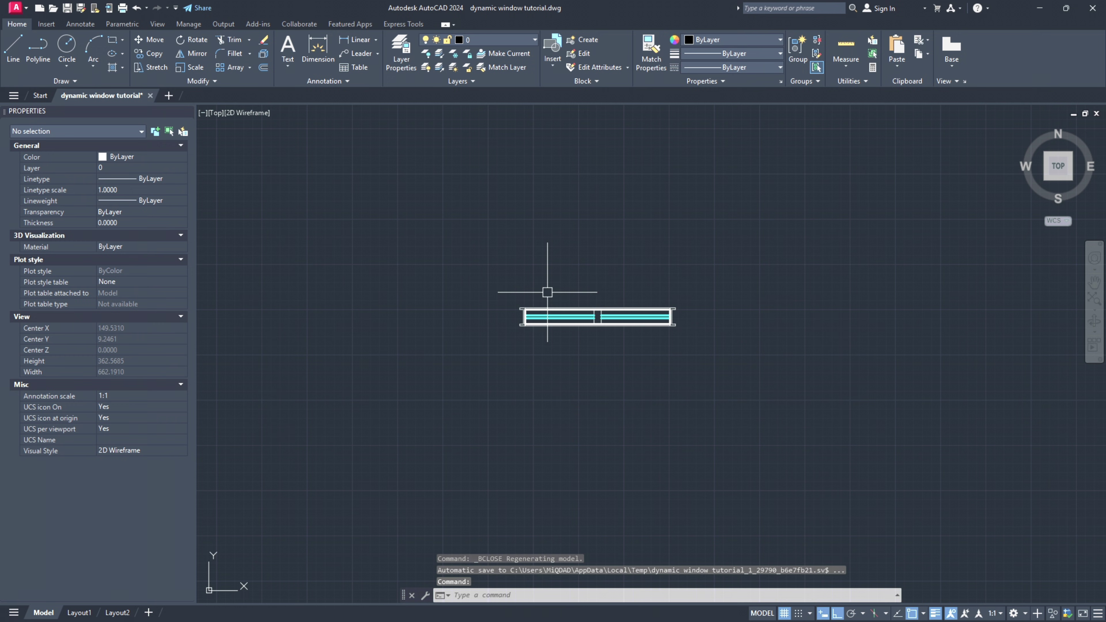
click(668, 344)
key(Escape)
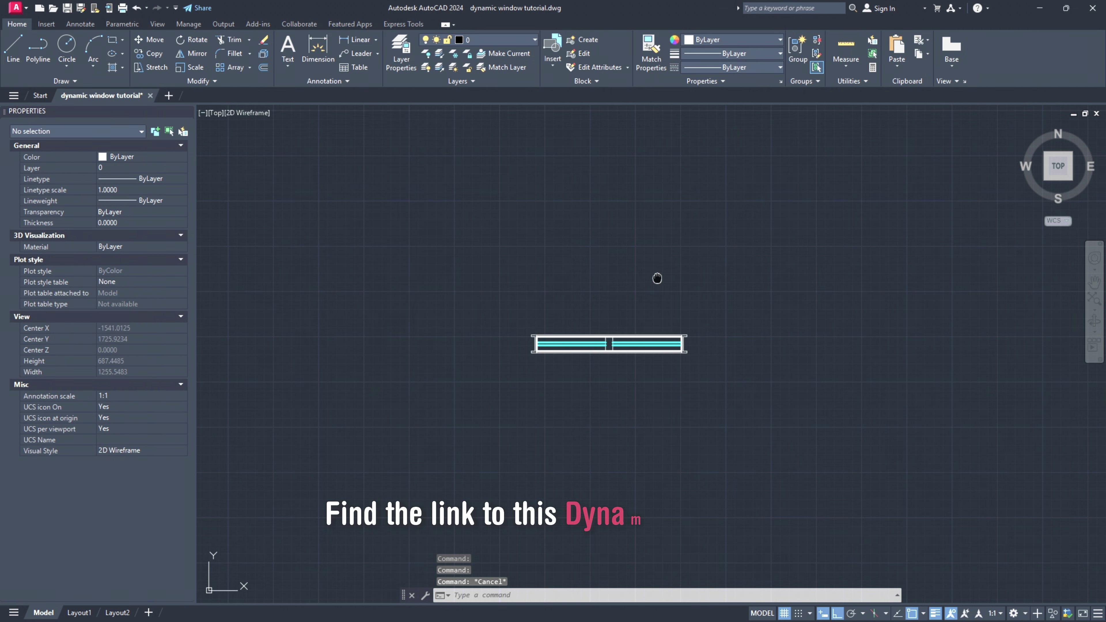
- Draw a 20 by 400 upright rectangle above the window block as a wall
middle_drag(656, 277, 652, 311)
text(rec)
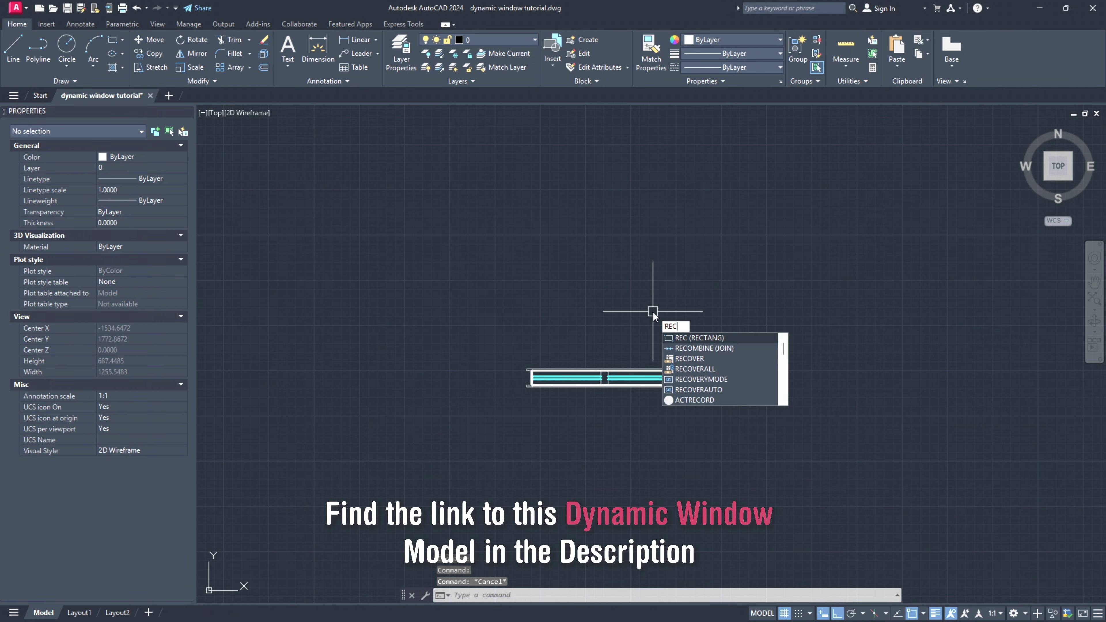
key(Return)
click(532, 291)
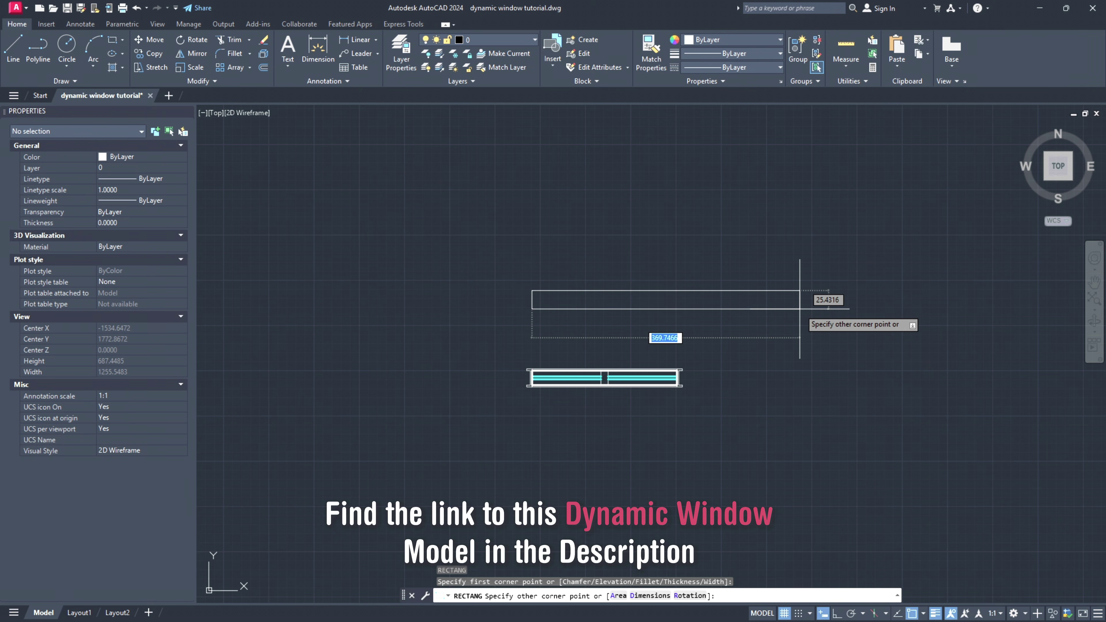
text(2)
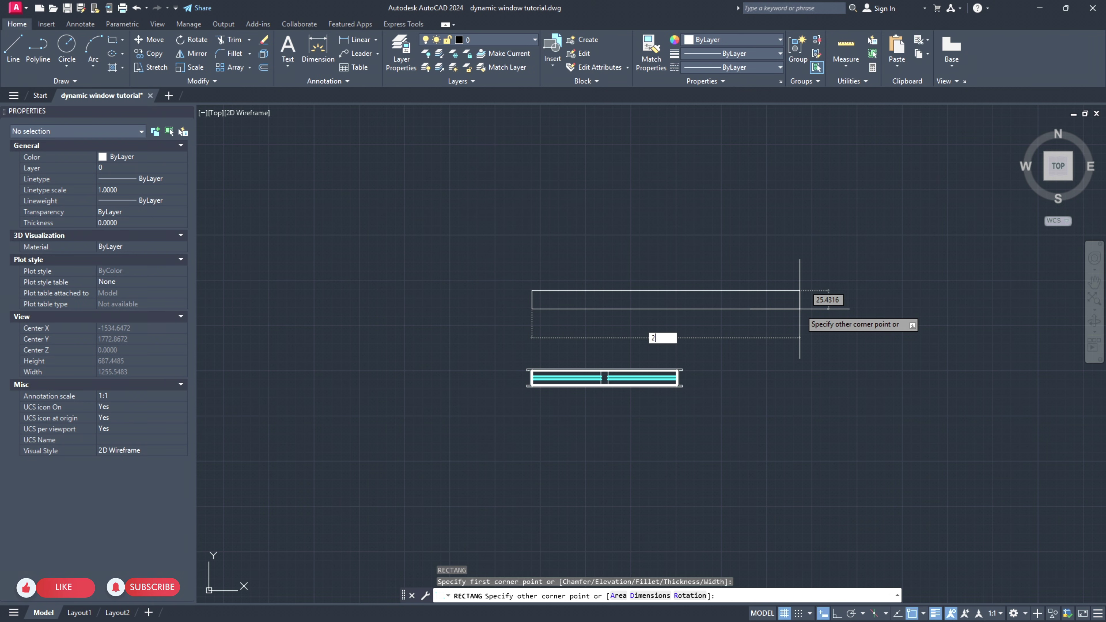
text(0)
key(Tab)
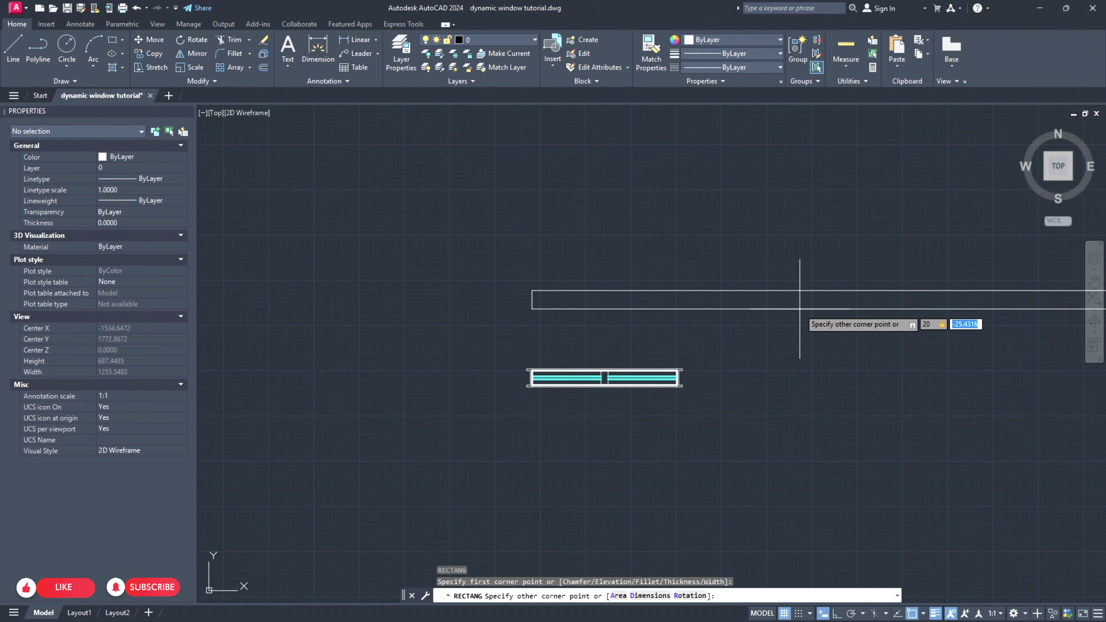
text(0)
key(Return)
scroll(799, 309, down, 2)
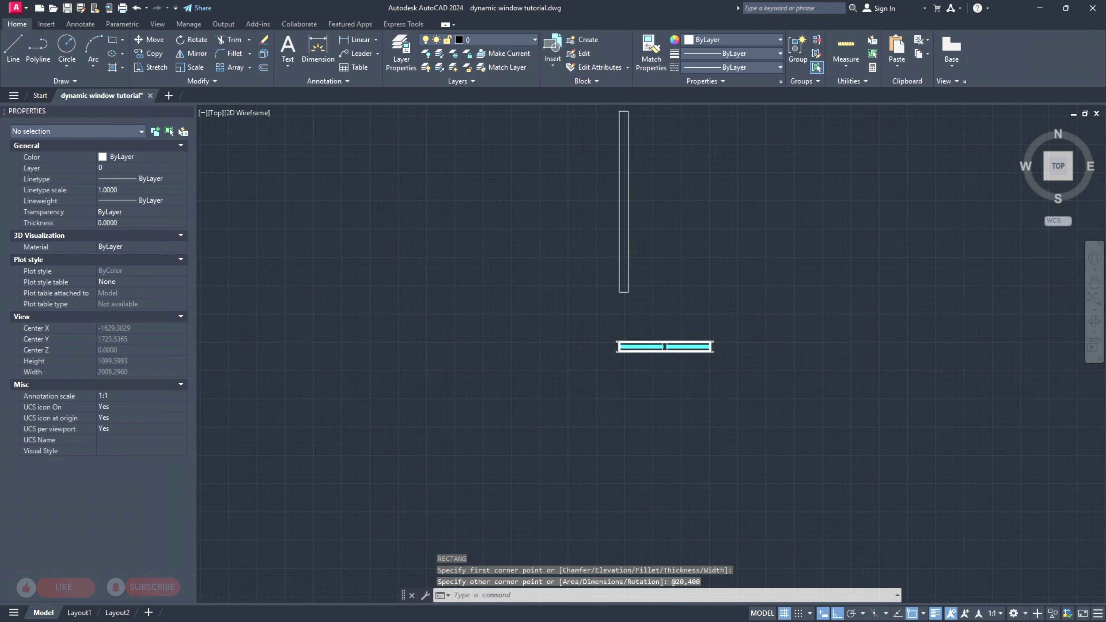
- Copy the upright wall rectangle horizontally to the right of the original
middle_drag(765, 296, 748, 370)
click(646, 312)
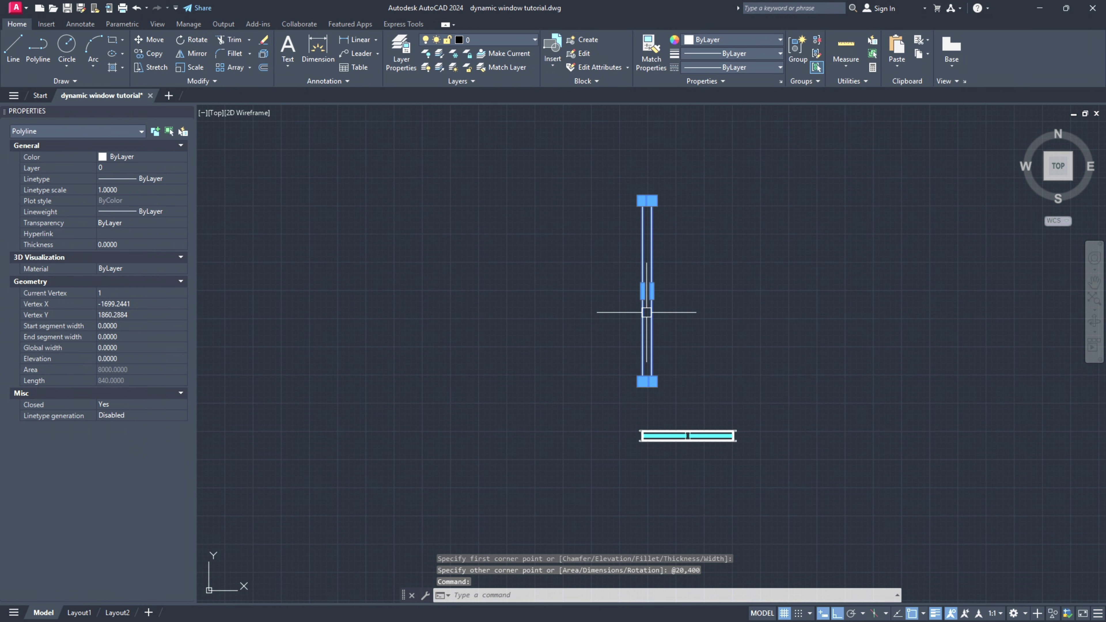
text(o)
key(Return)
click(650, 307)
click(797, 307)
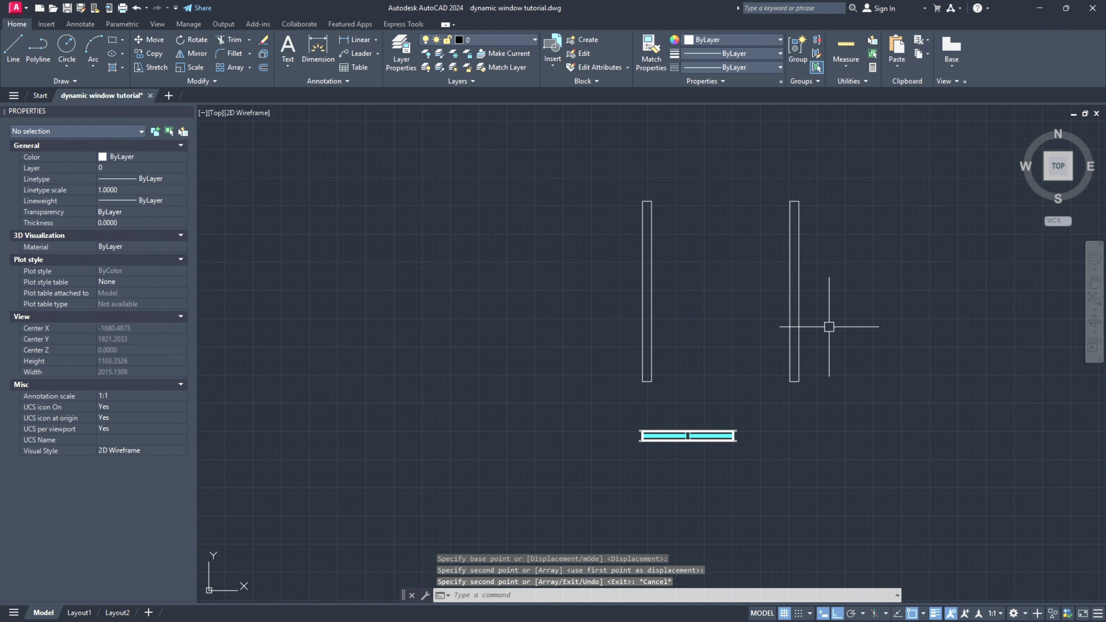
key(Escape)
- Rotate the copied wall rectangle so that it lies horizontally
click(785, 304)
text(R)
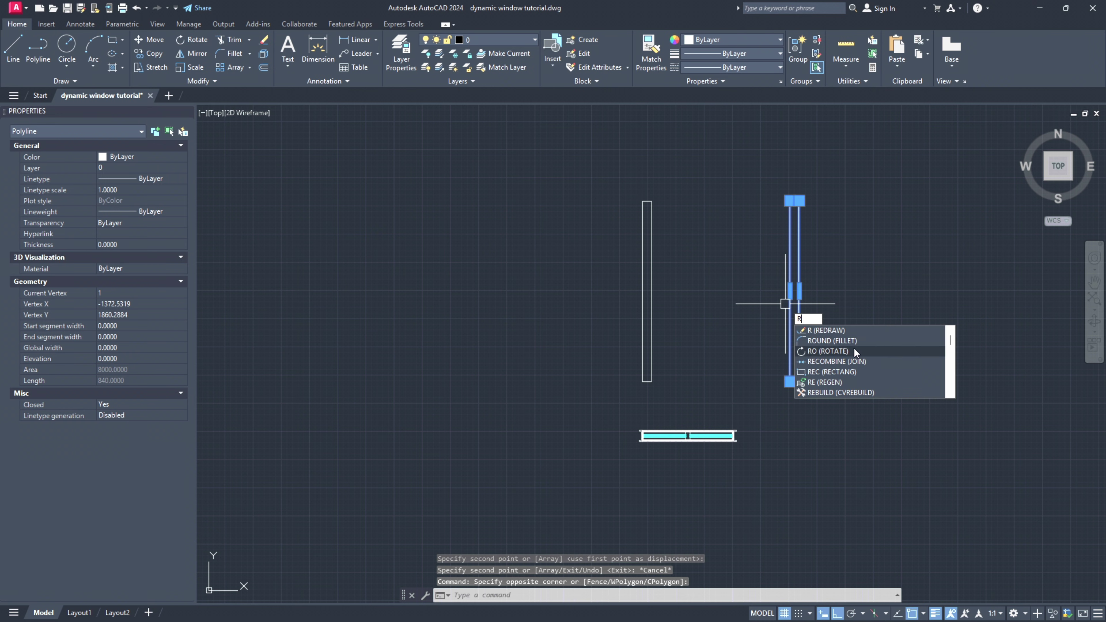
click(854, 351)
click(860, 313)
click(859, 301)
key(Escape)
- Move the horizontal wall level with the lower end of the vertical wall, leaving a gap between them
drag(859, 302, 818, 224)
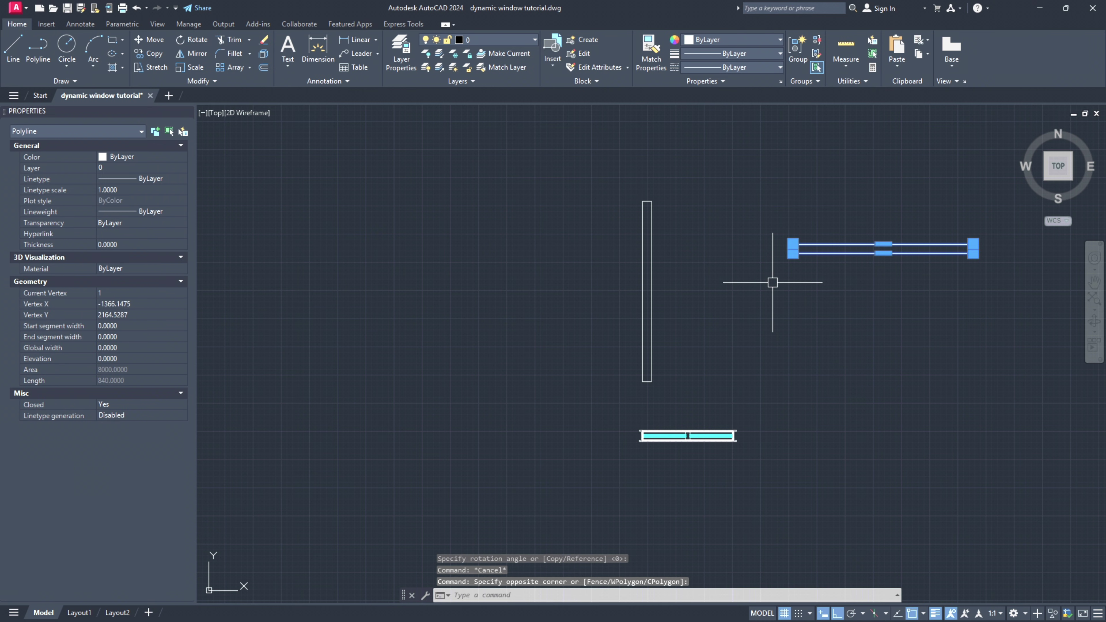
text(M)
key(Return)
click(792, 249)
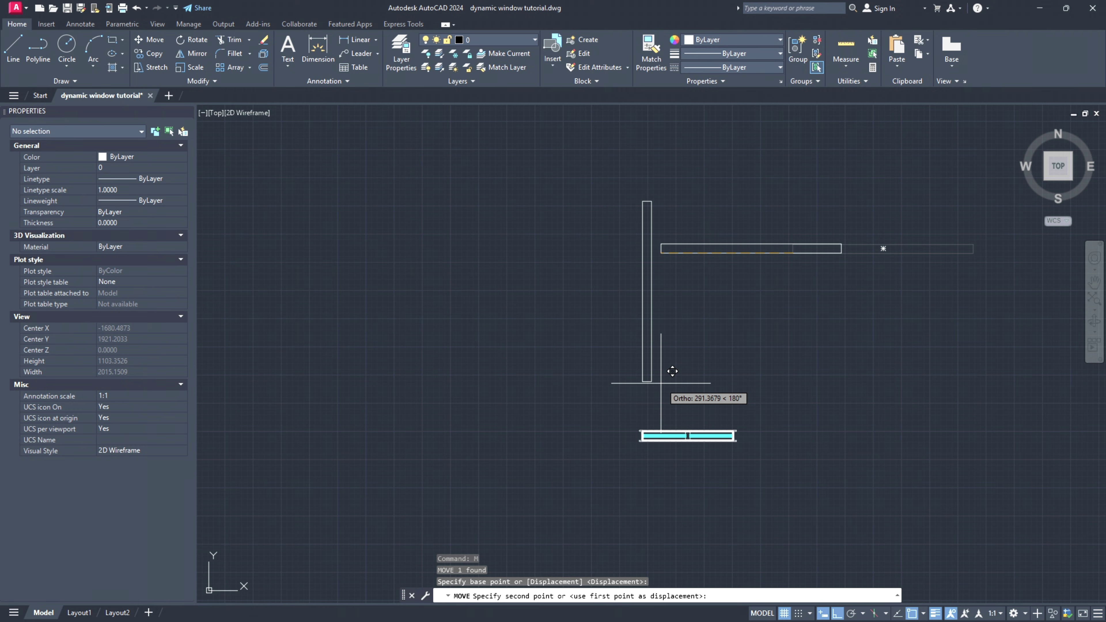
click(649, 376)
click(653, 376)
text(M)
key(Return)
click(661, 377)
click(726, 397)
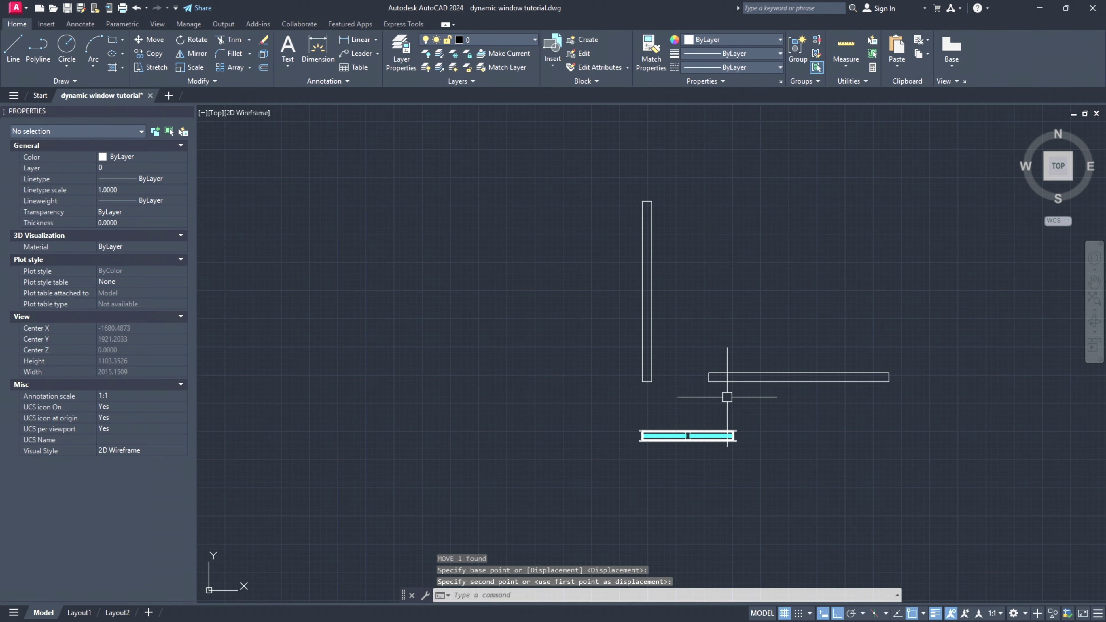
- Hatch the interiors of both wall rectangles with the ANSI31 pattern
text(ha)
key(Return)
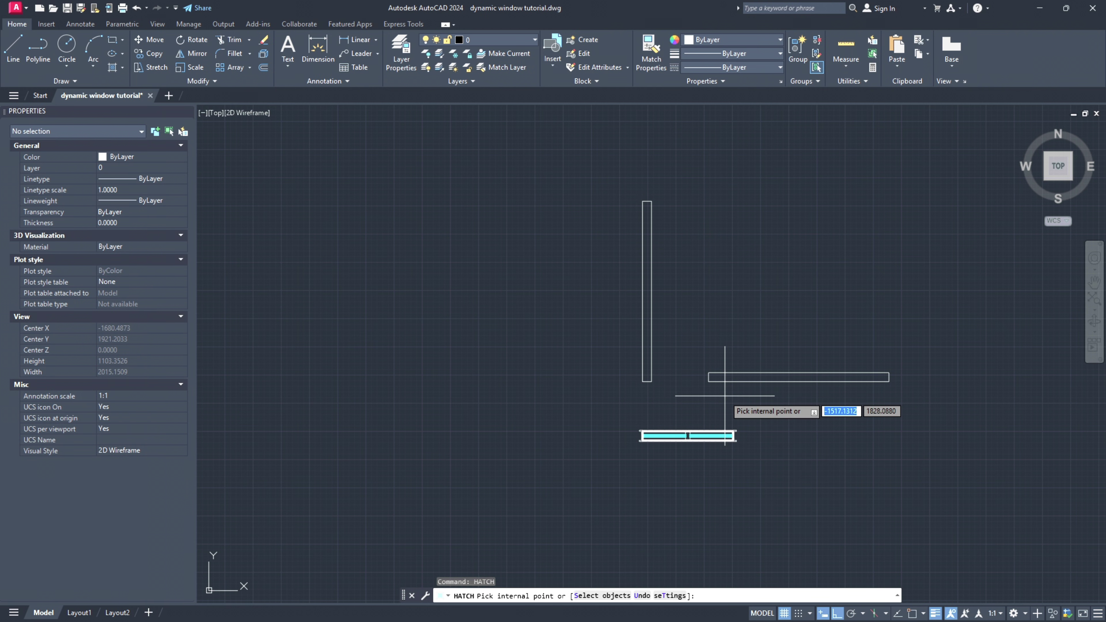
scroll(718, 383, up, 3)
click(607, 349)
key(Escape)
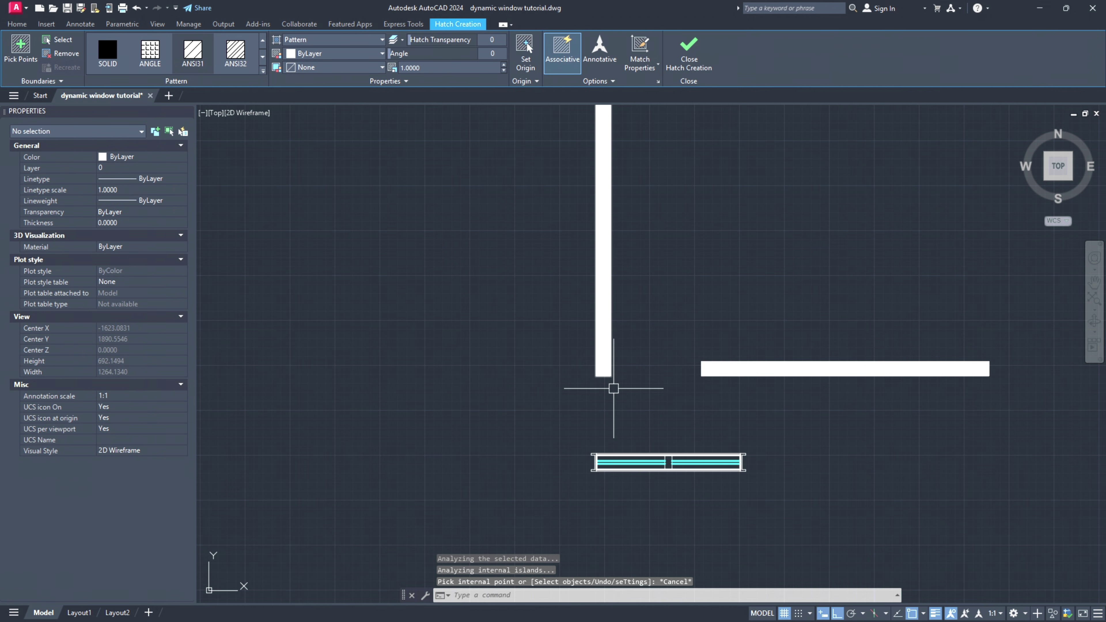
- Move the window block by its lower-left frame corner onto the lower edge of the horizontal wall
click(631, 460)
scroll(647, 431, down, 2)
key(Escape)
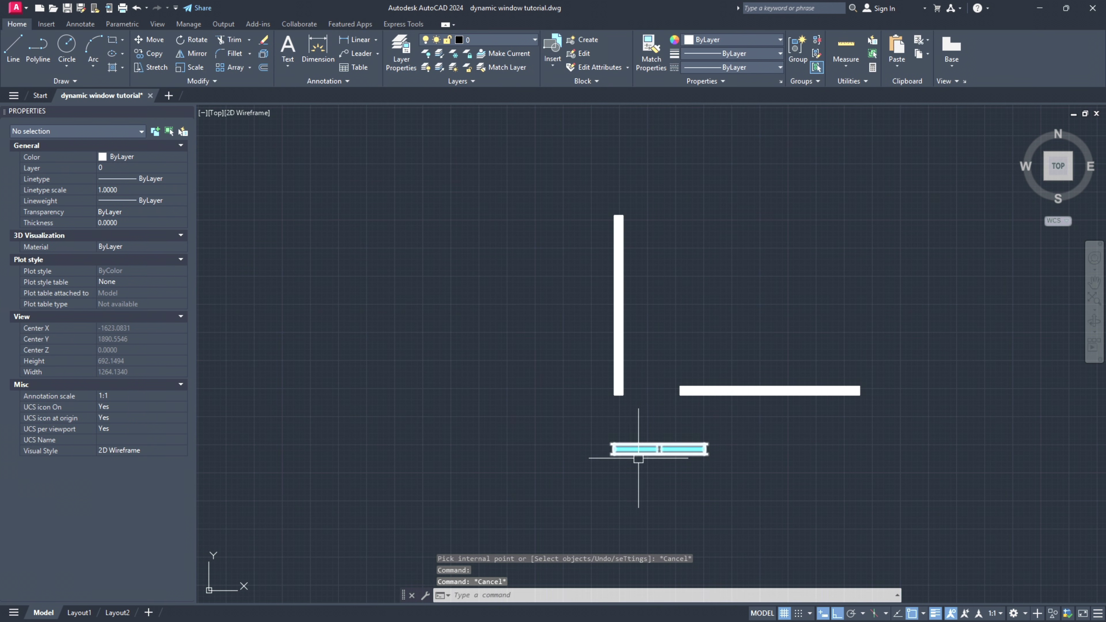
scroll(649, 453, up, 2)
click(659, 444)
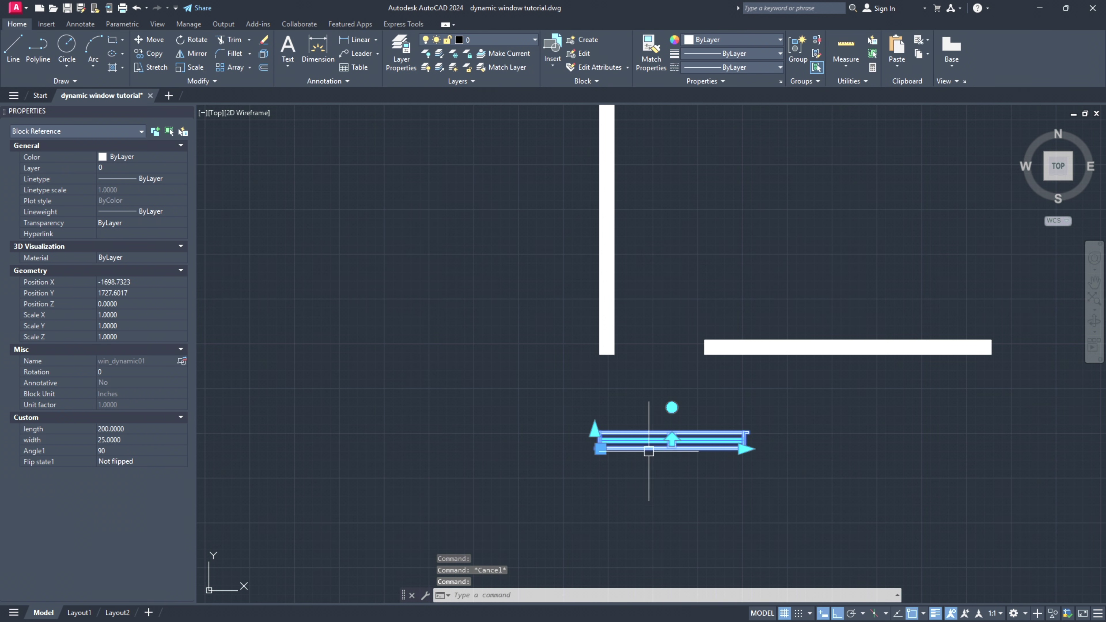
scroll(633, 469, down, 2)
text(m)
key(Return)
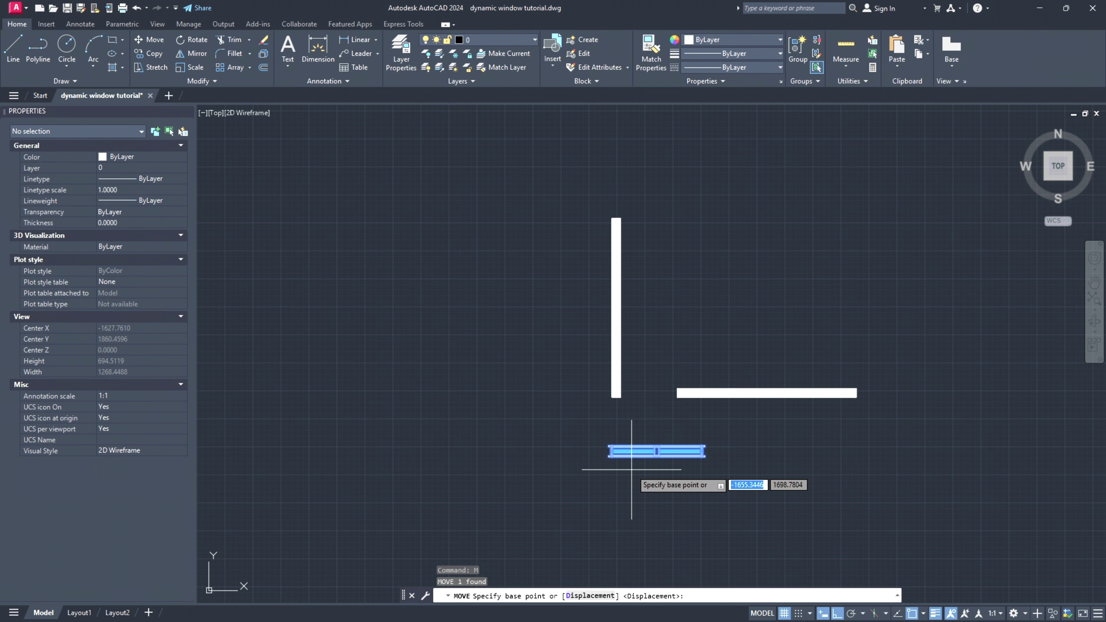
scroll(618, 471, up, 4)
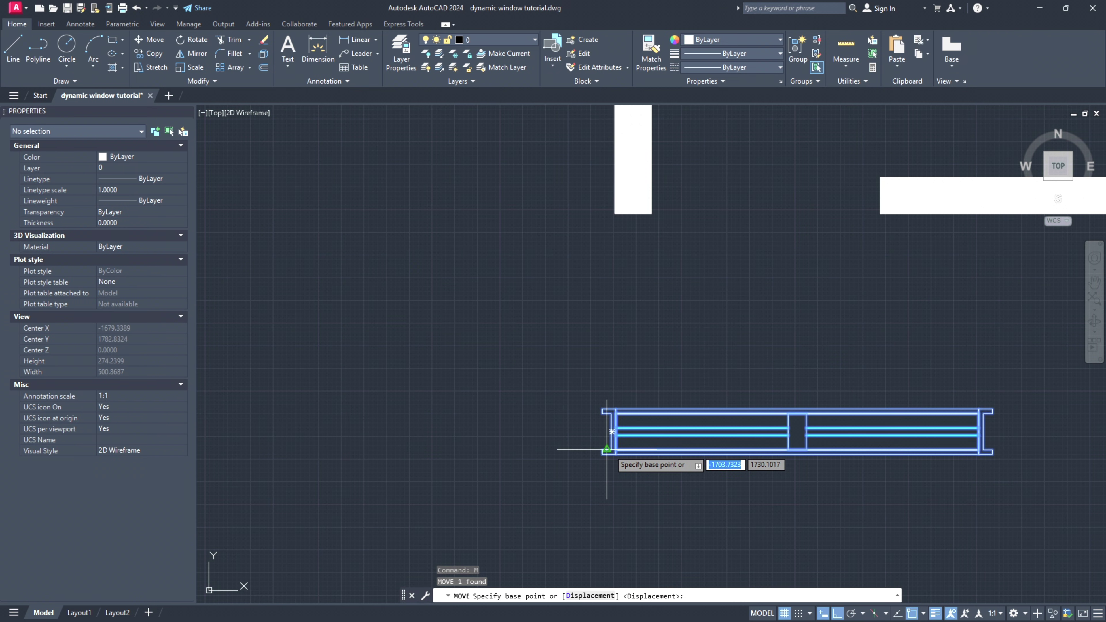
click(612, 449)
scroll(654, 371, down, 2)
click(869, 288)
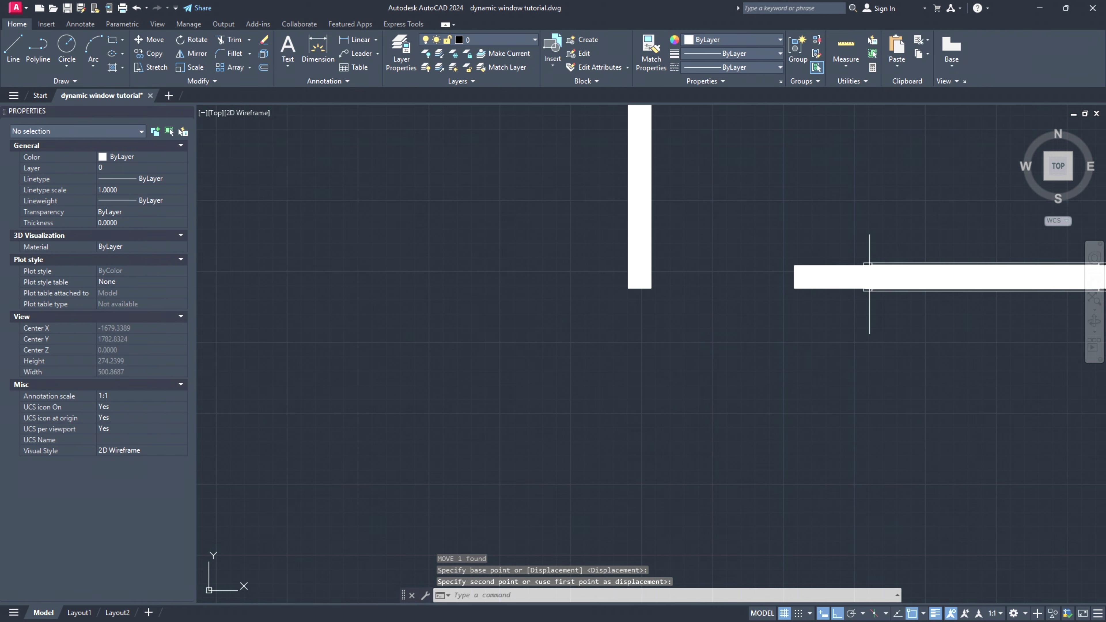
scroll(889, 329, down, 3)
scroll(746, 346, up, 5)
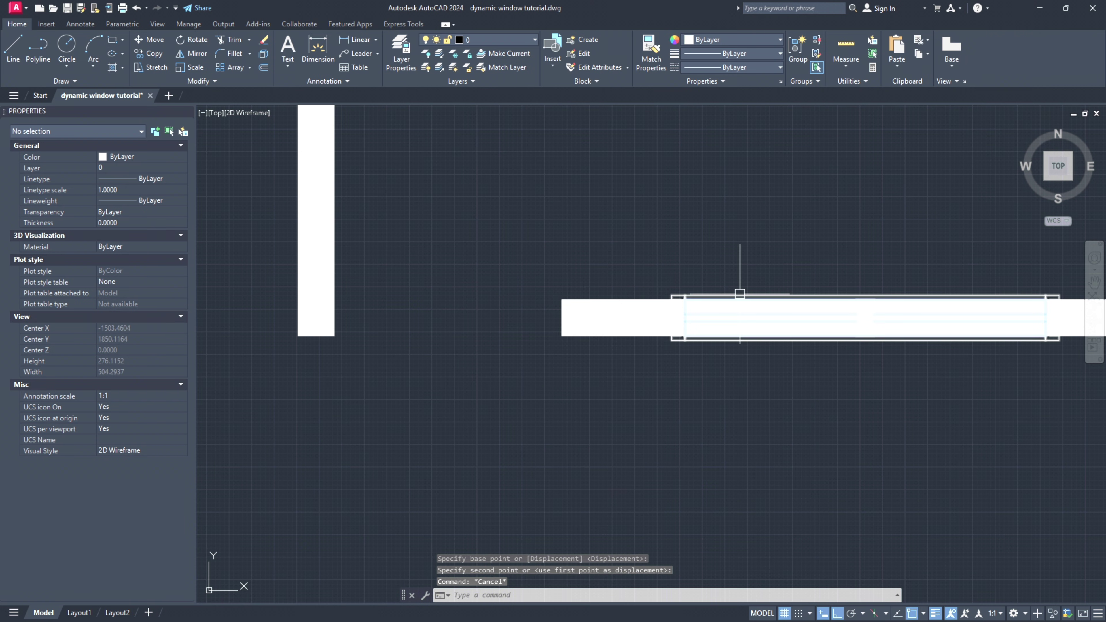
- Bring the window block to the front of the wall hatch with the draw order command
key(Escape)
click(740, 292)
text(draworder)
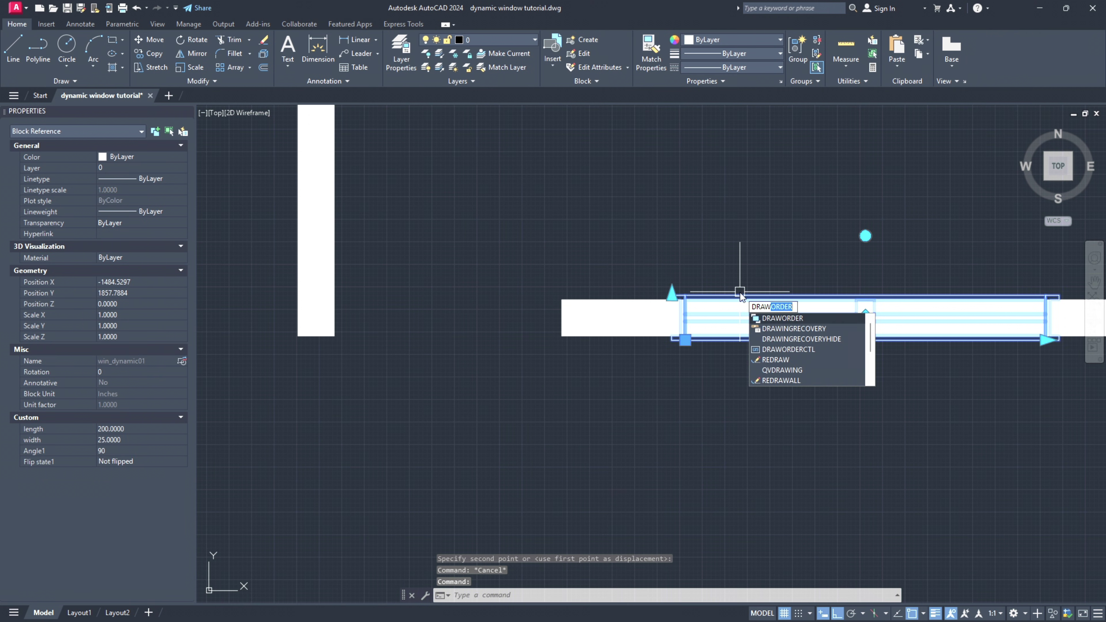
key(Return)
click(771, 346)
scroll(748, 403, down, 3)
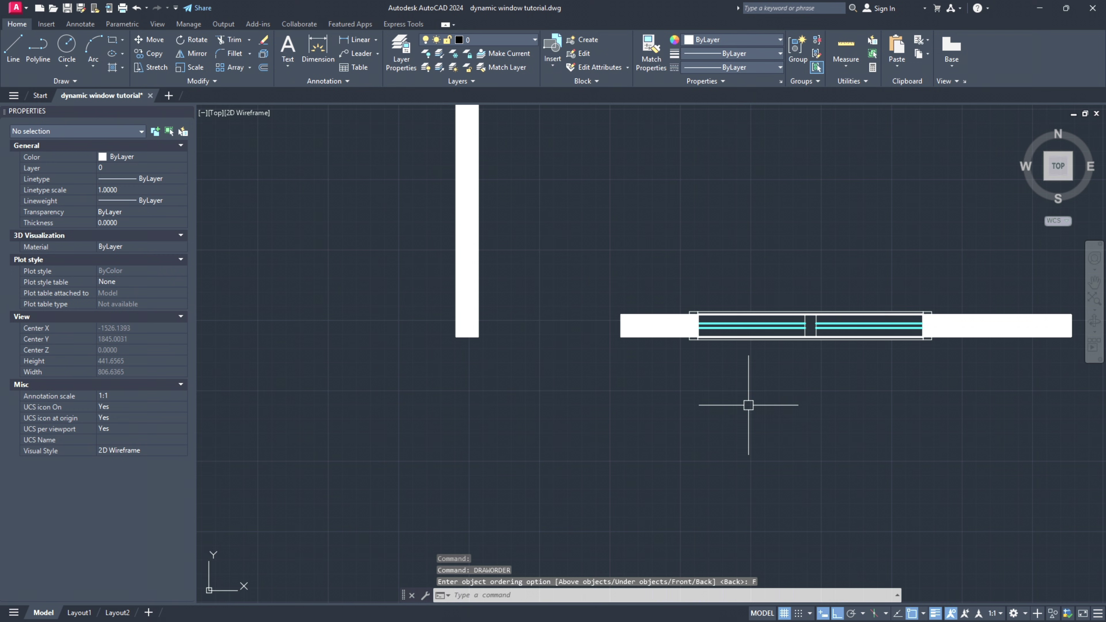
mouse_move(748, 402)
middle_down()
mouse_move(657, 406)
mouse_move(668, 455)
middle_up()
scroll(660, 407, down, 2)
scroll(671, 457, up, 2)
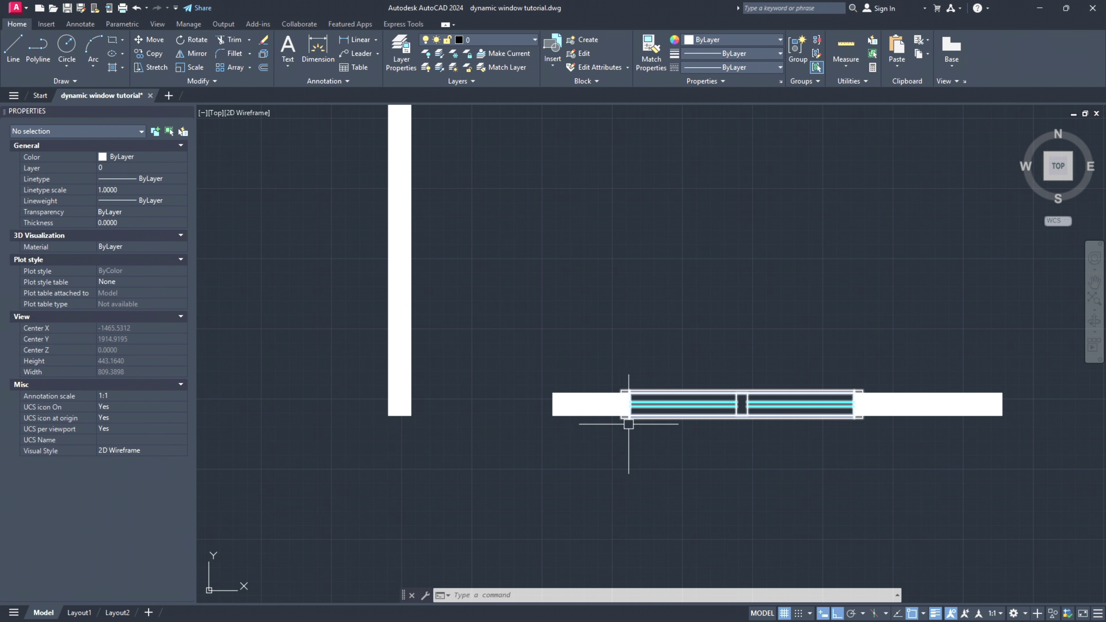
- Stretch the window block's length to about 265 along the horizontal wall
click(814, 403)
scroll(809, 412, down, 2)
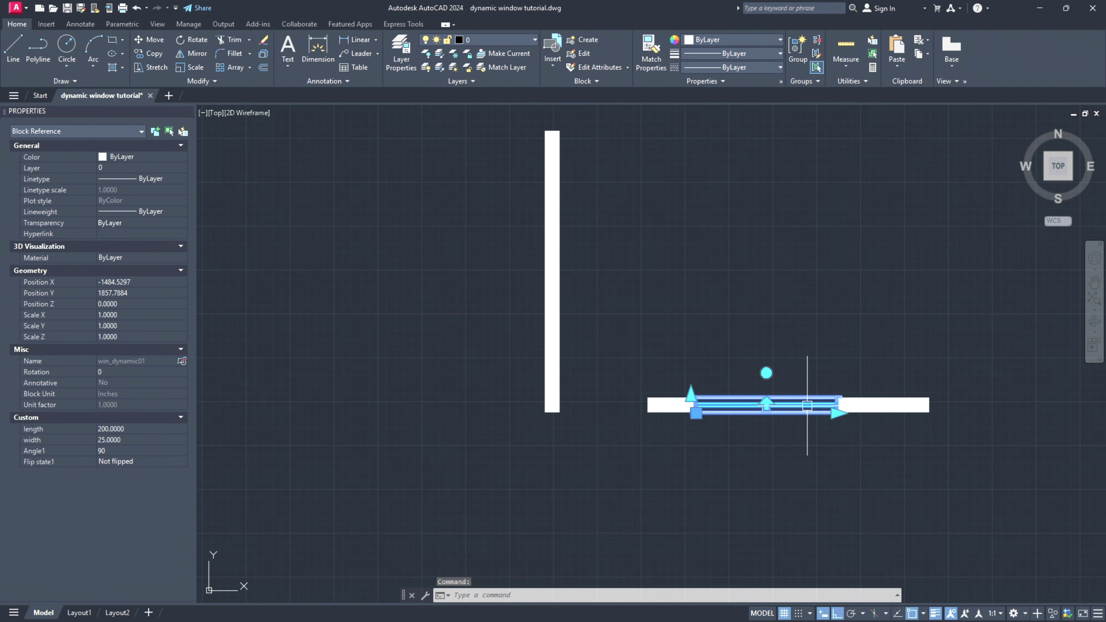
middle_drag(810, 413, 765, 419)
scroll(722, 414, up, 6)
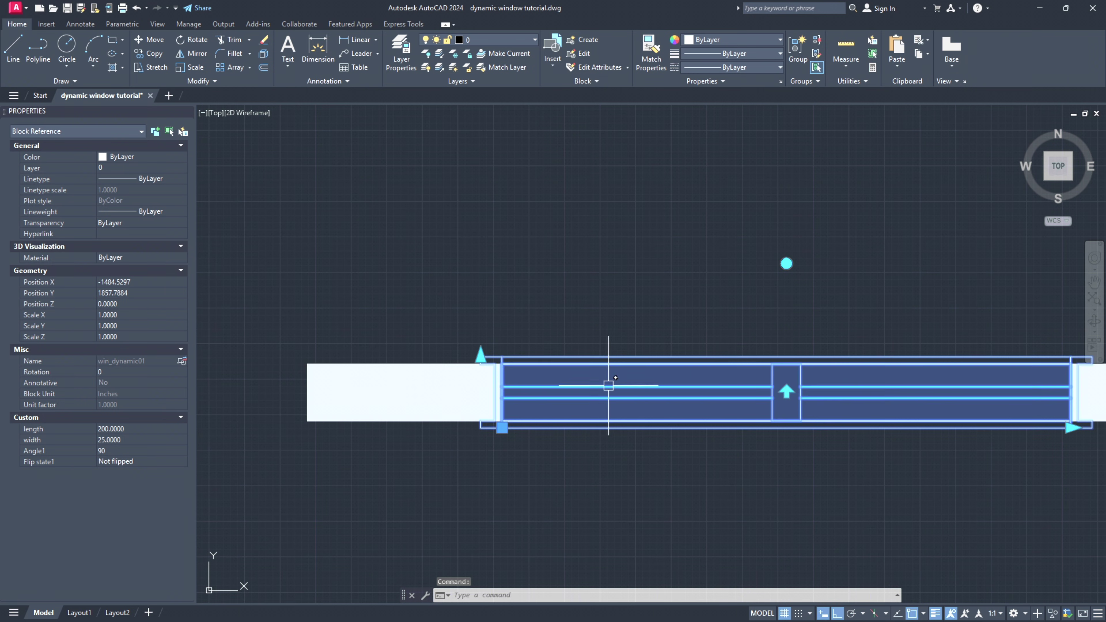
scroll(596, 395, down, 4)
scroll(644, 409, down, 2)
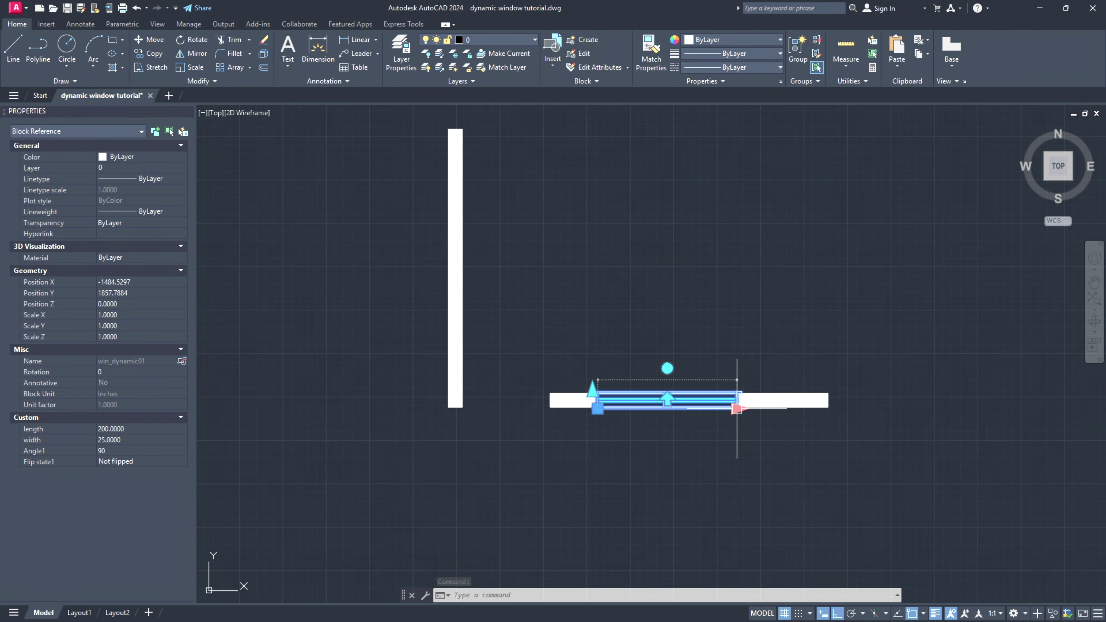
key(Escape)
key(Escape)
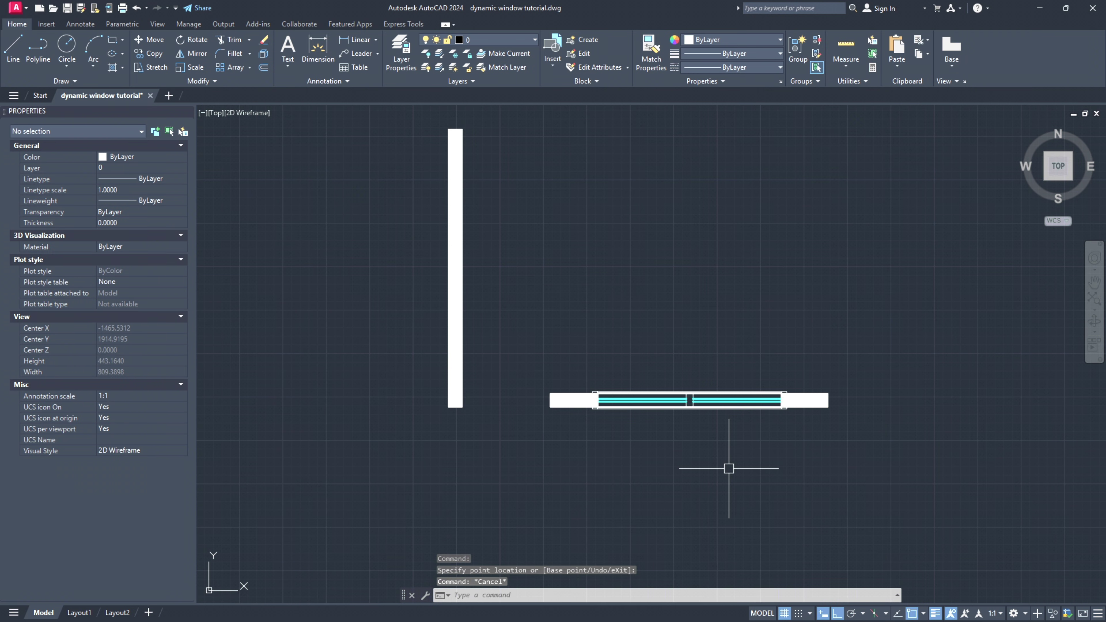
- Lengthen the window block to about 299 along the horizontal wall using its length parameter
scroll(699, 441, down, 2)
scroll(679, 438, up, 2)
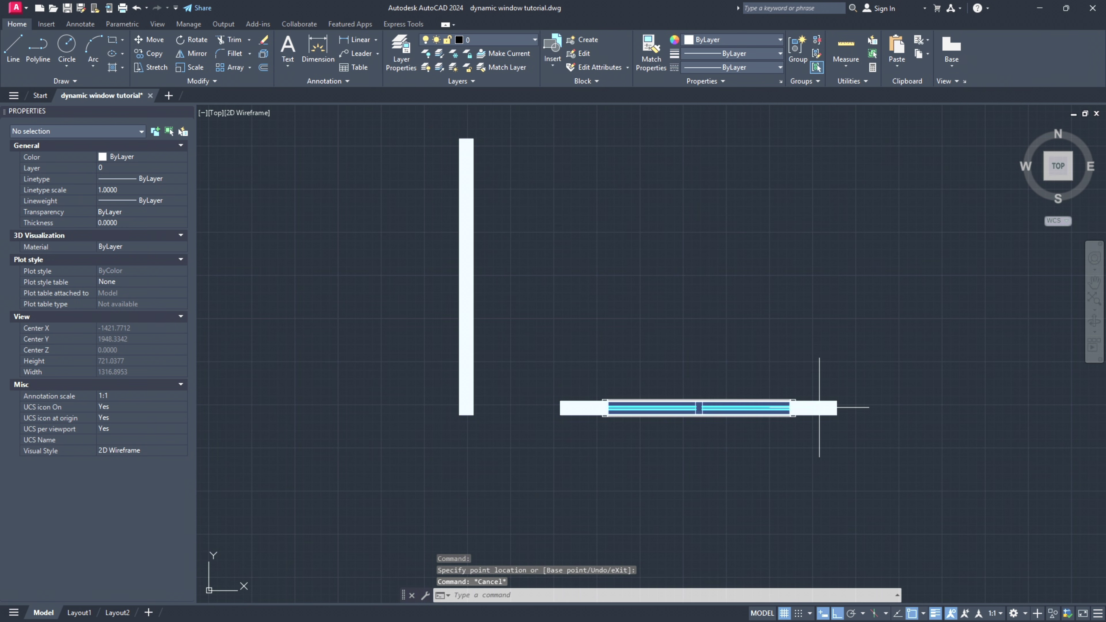
click(789, 407)
scroll(794, 412, up, 3)
click(798, 431)
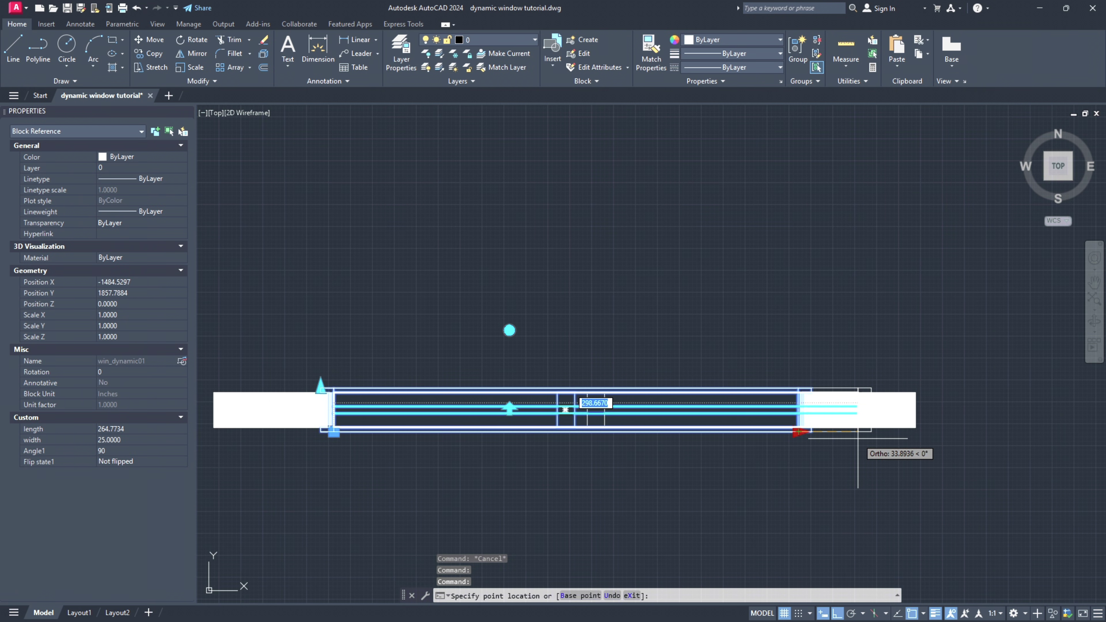
scroll(842, 463, down, 2)
key(Escape)
key(Escape)
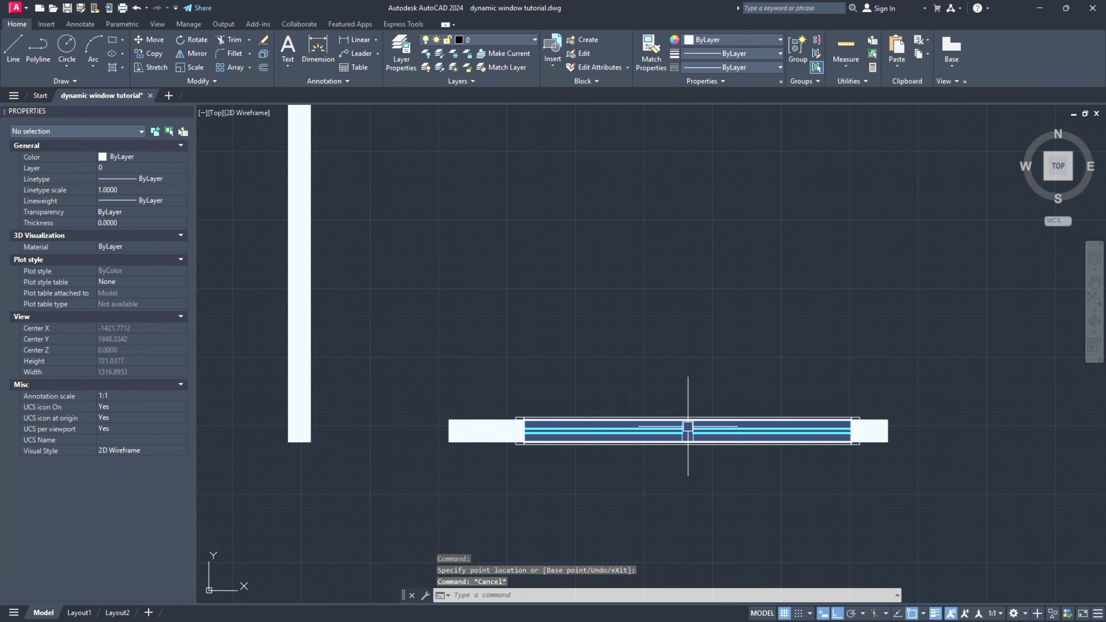
drag(588, 222, 688, 415)
scroll(691, 403, down, 2)
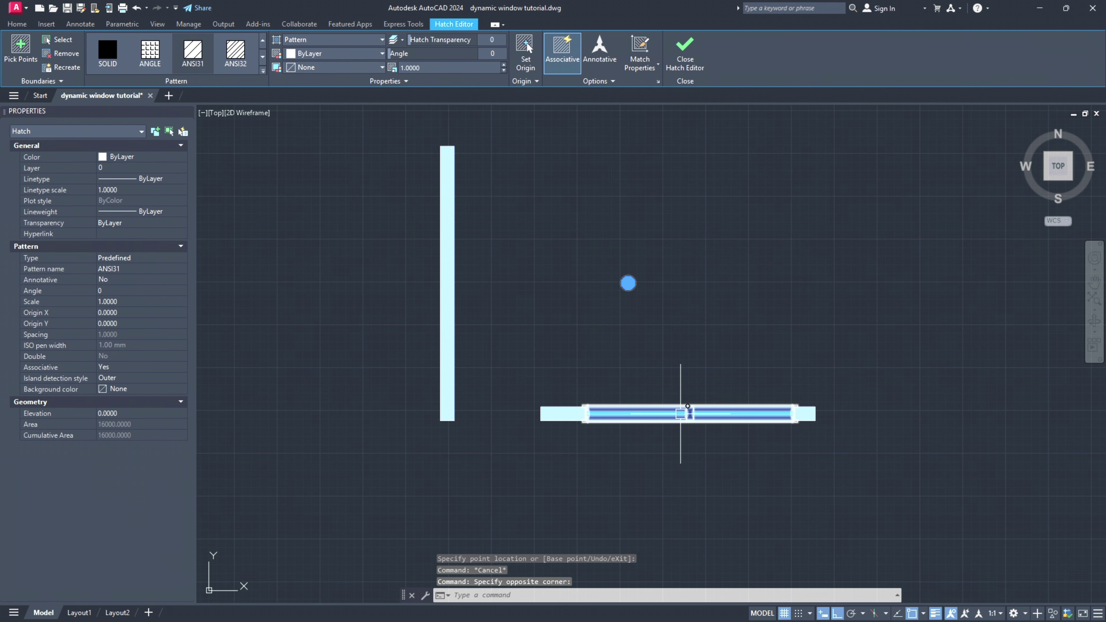
click(628, 283)
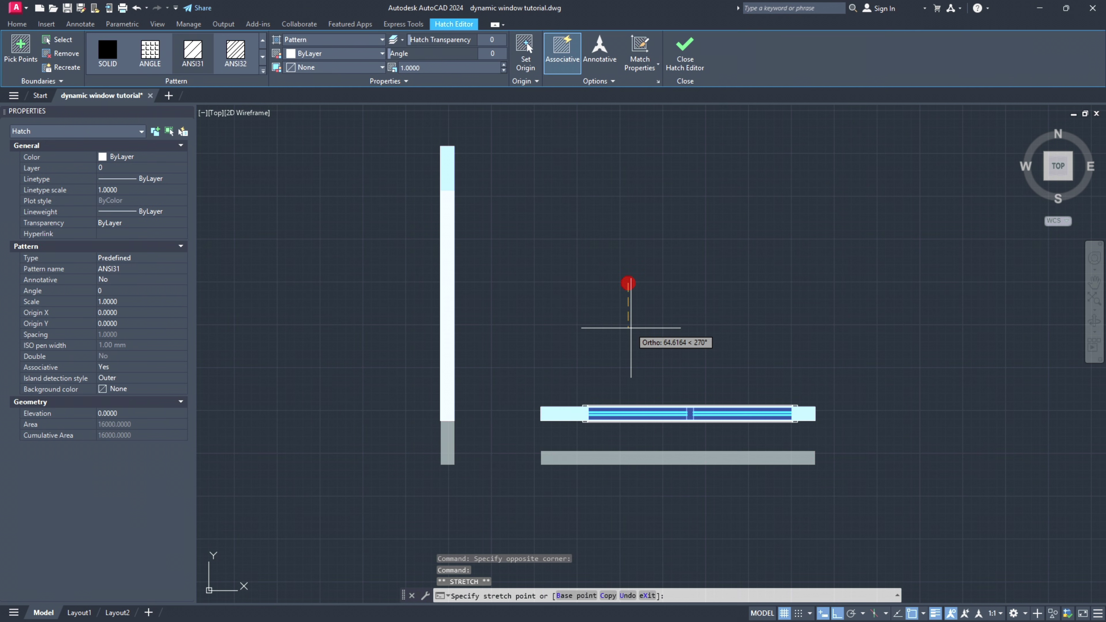
key(Escape)
key(Escape)
- Try to rotate the window block upright using its rotation parameter
click(655, 413)
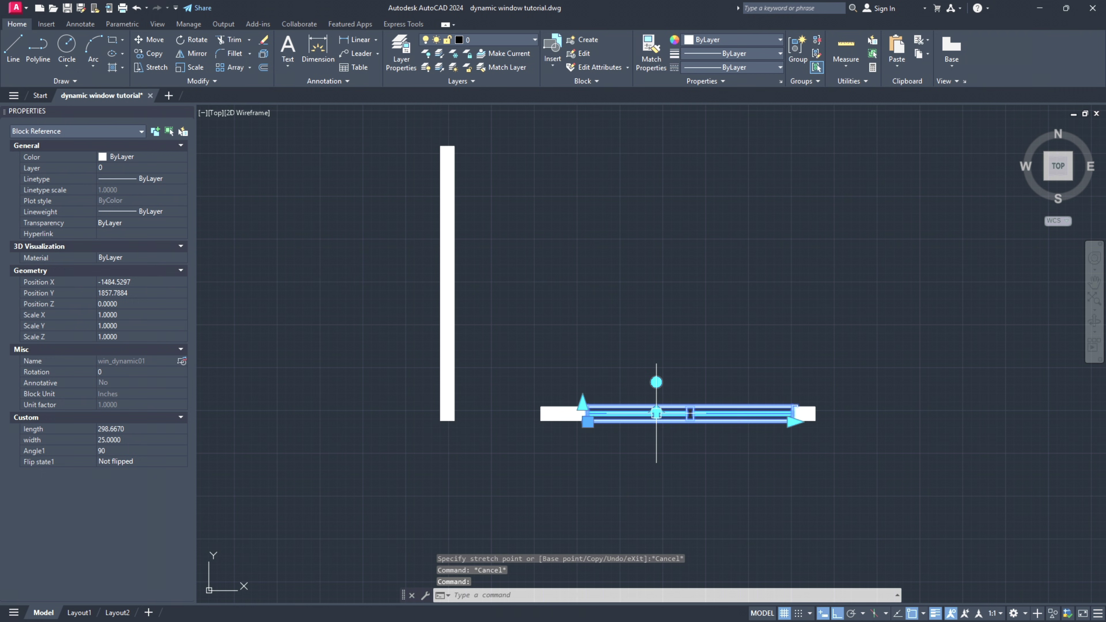
click(656, 382)
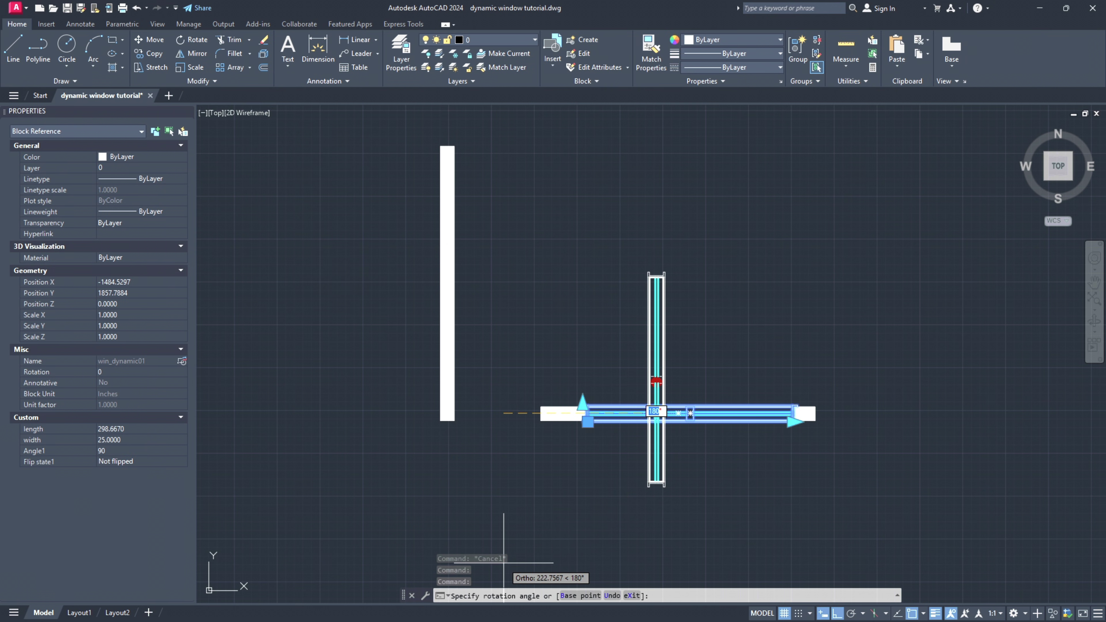
click(511, 534)
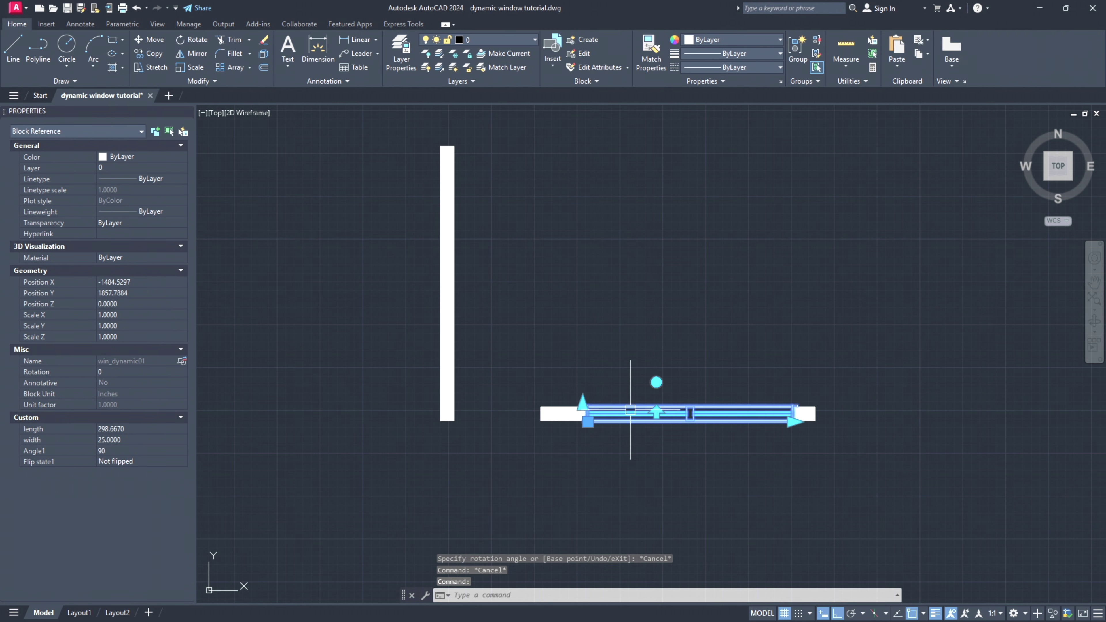
- Copy the window block straight up into the empty space above the horizontal wall
text(co)
key(Return)
click(676, 456)
click(681, 367)
key(Escape)
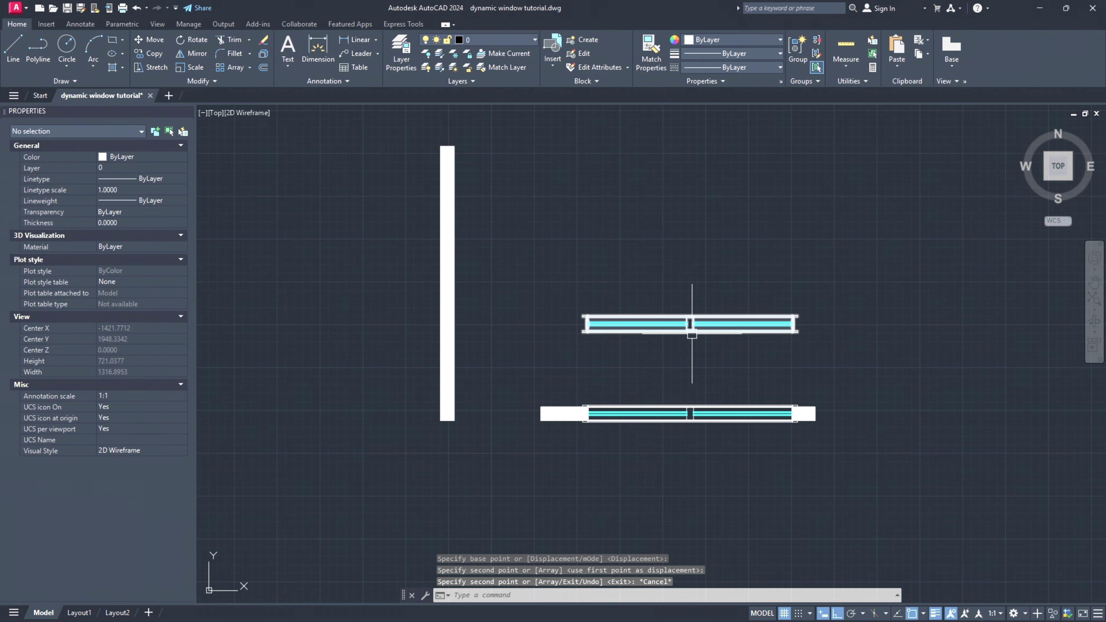
- Rotate the copied window block above the horizontal wall upright to 180° using its rotation parameter
click(693, 324)
text(R)
key(Escape)
click(695, 326)
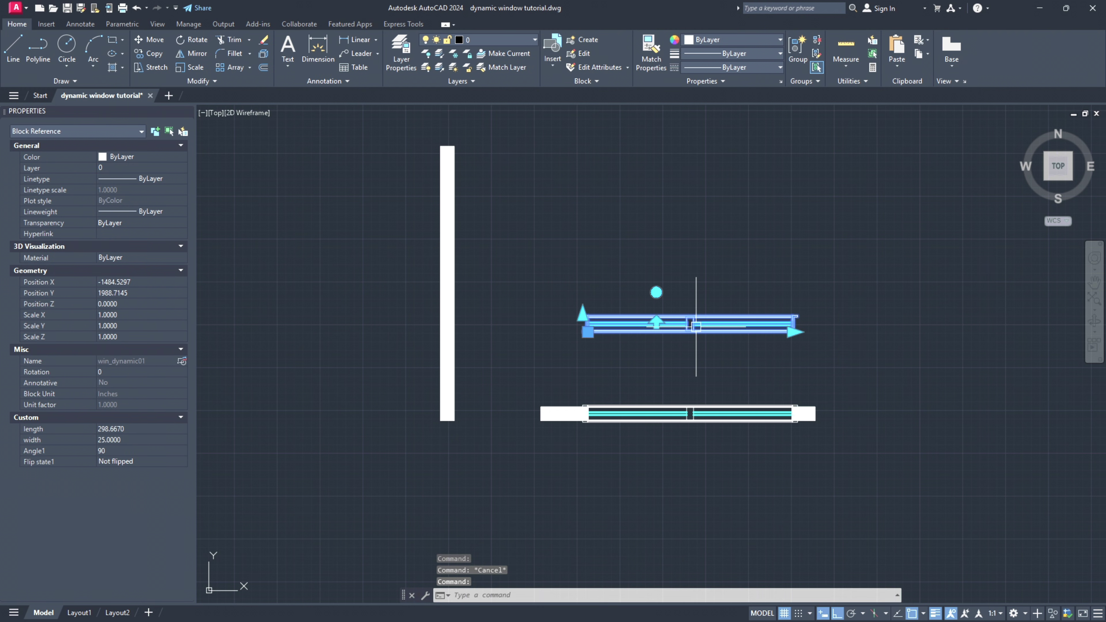
click(656, 292)
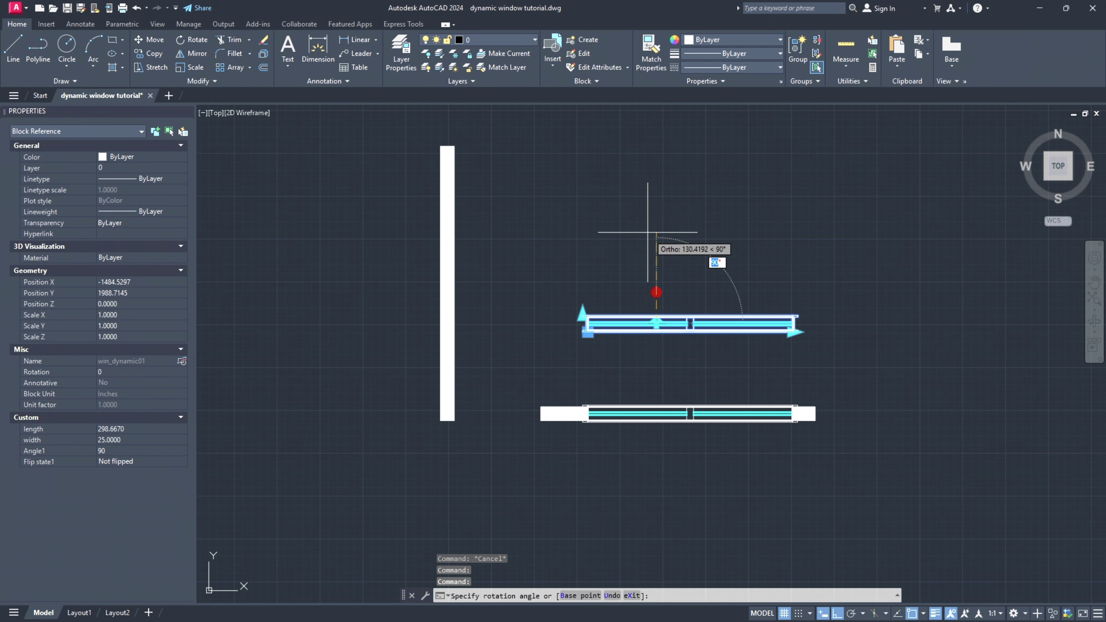
click(588, 312)
- Stretch the upper end of the vertical wall upward to lengthen the wall
scroll(563, 261, down, 2)
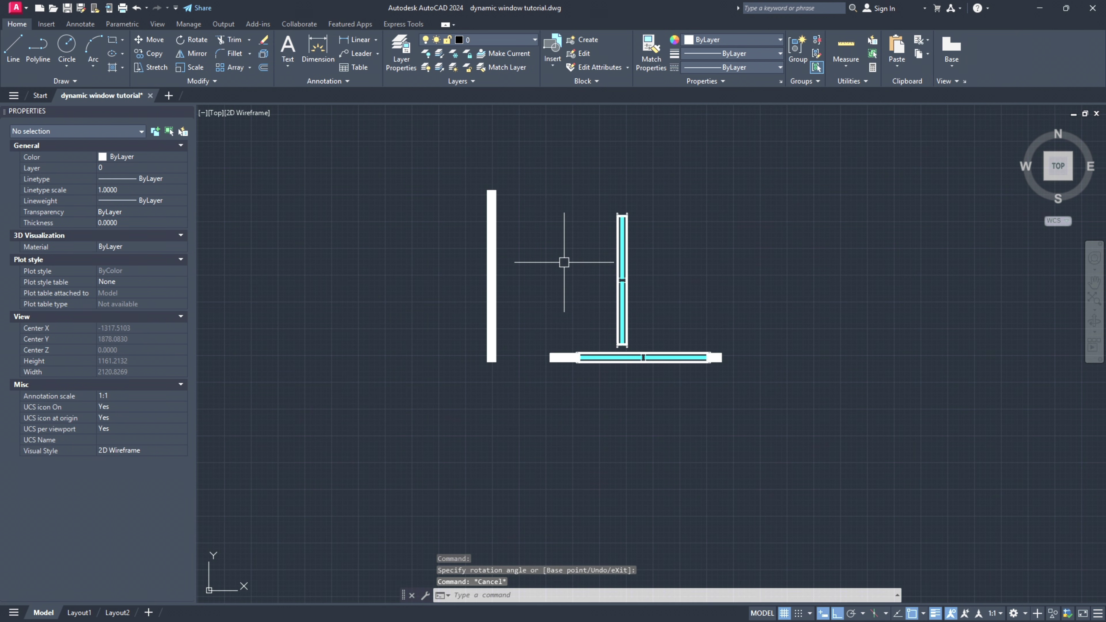
middle_drag(563, 262, 656, 321)
text(s)
key(Return)
click(633, 301)
click(526, 216)
key(Return)
click(640, 327)
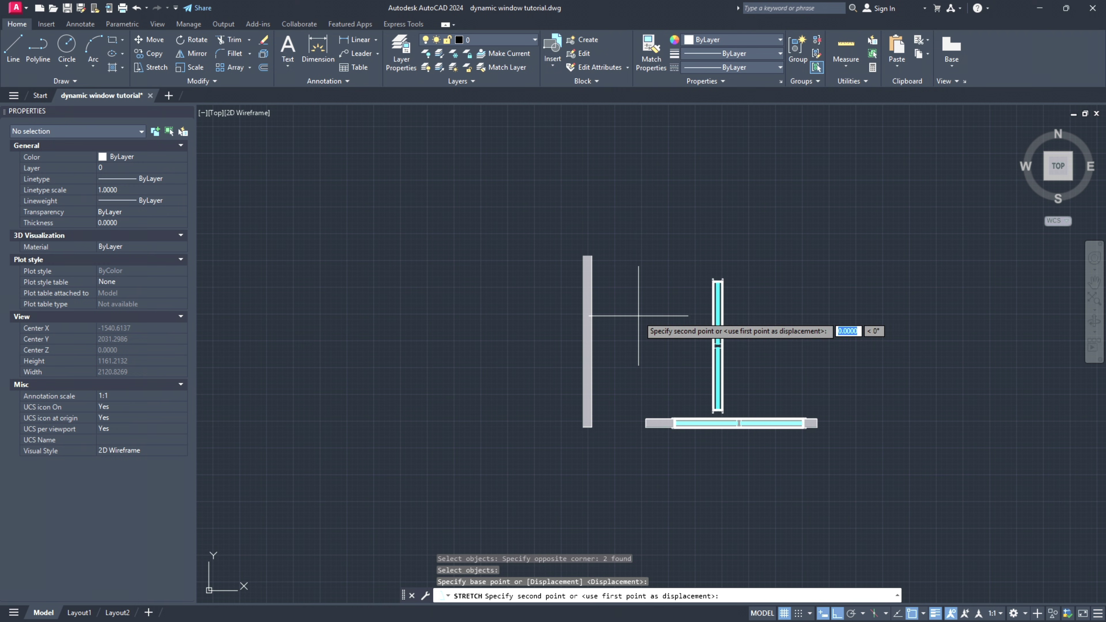
click(647, 198)
key(Escape)
- Copy the upright window block from the corner of its frame onto the edge of the vertical wall
click(724, 293)
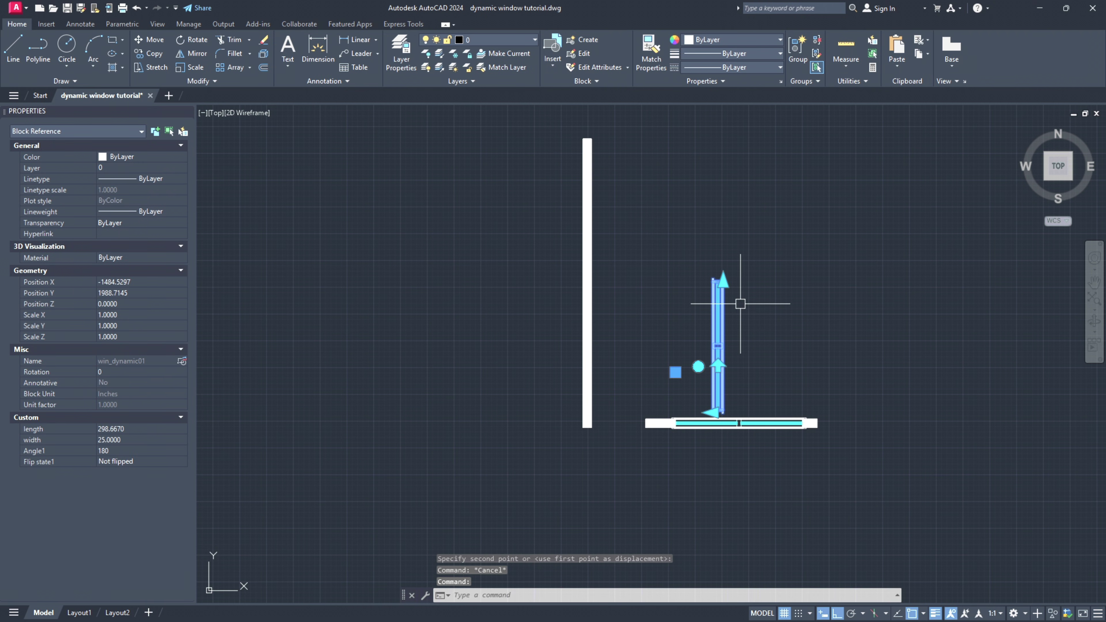
text(co)
key(Return)
scroll(740, 278, up, 8)
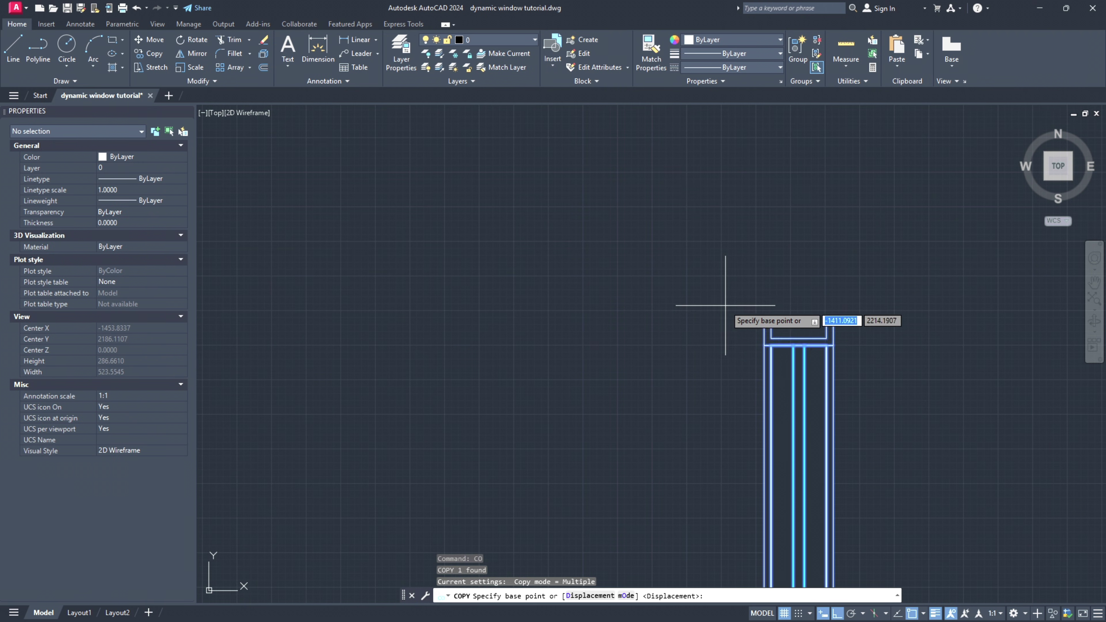
click(770, 345)
scroll(777, 335, down, 6)
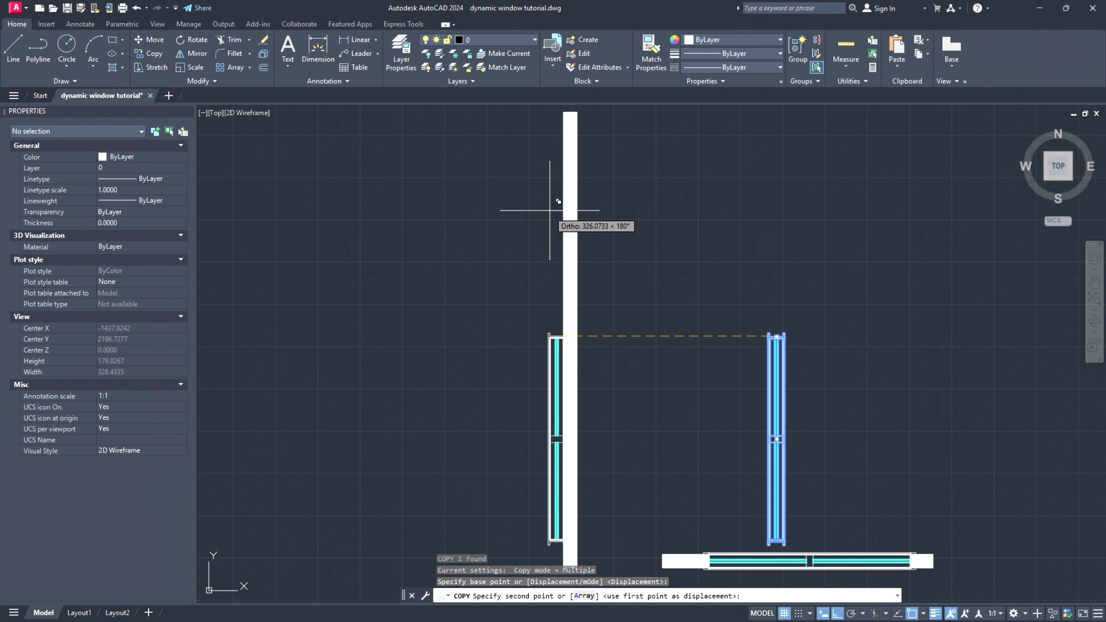
click(563, 204)
key(Escape)
- Shorten the window block in the vertical wall to about 144 using its length parameter
scroll(593, 291, up, 5)
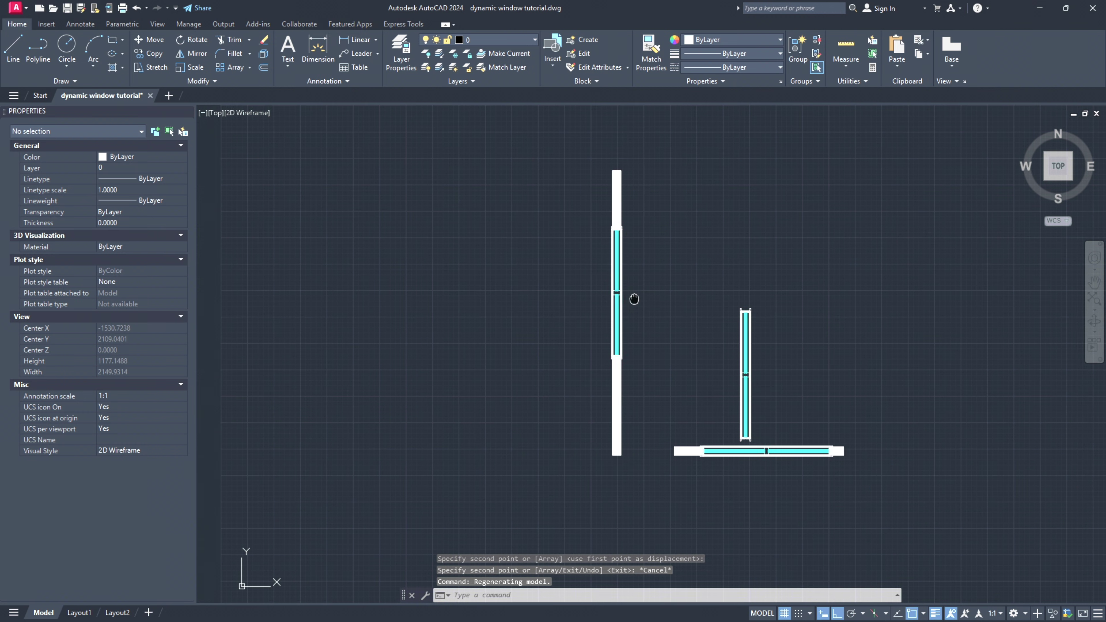
click(623, 260)
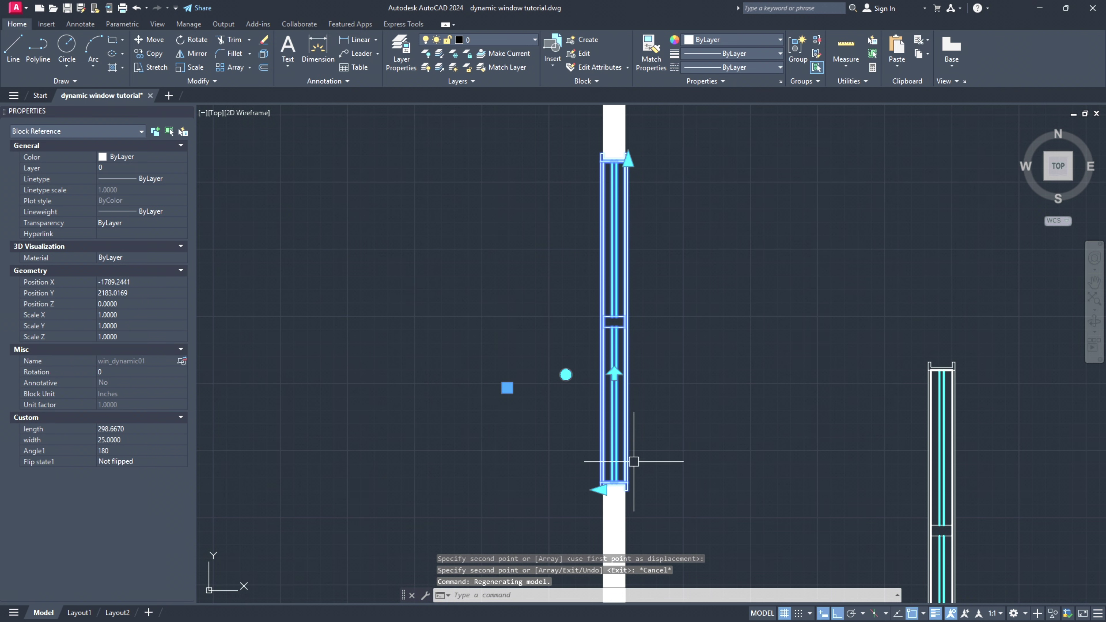
click(628, 159)
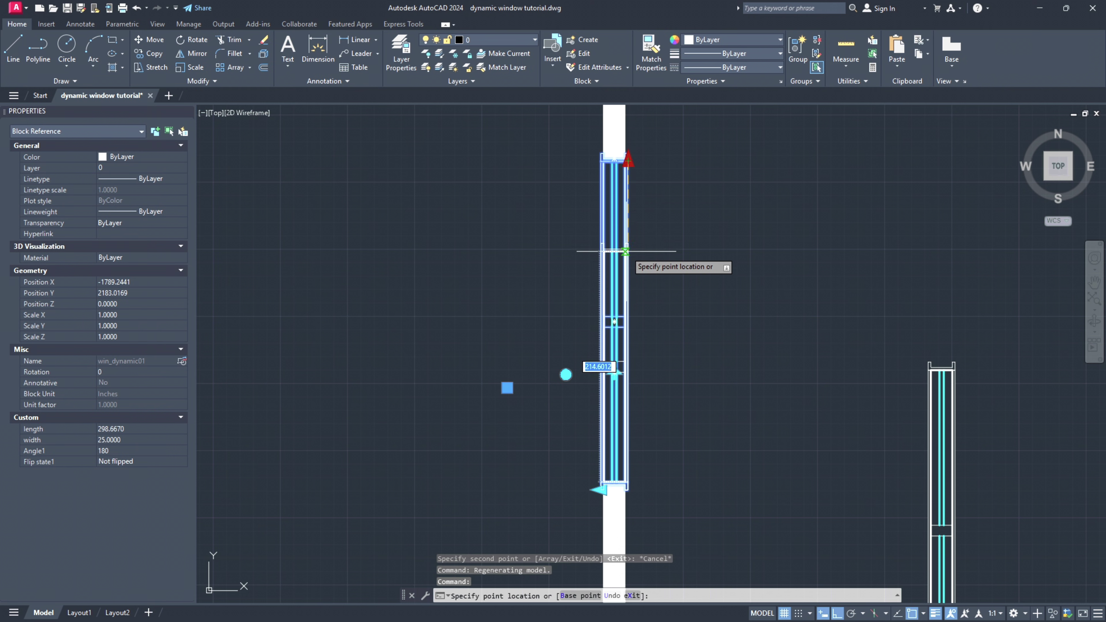
click(627, 327)
key(Escape)
- Lengthen the window block in the vertical wall to about 385 using its length parameter
scroll(654, 390, down, 5)
click(648, 370)
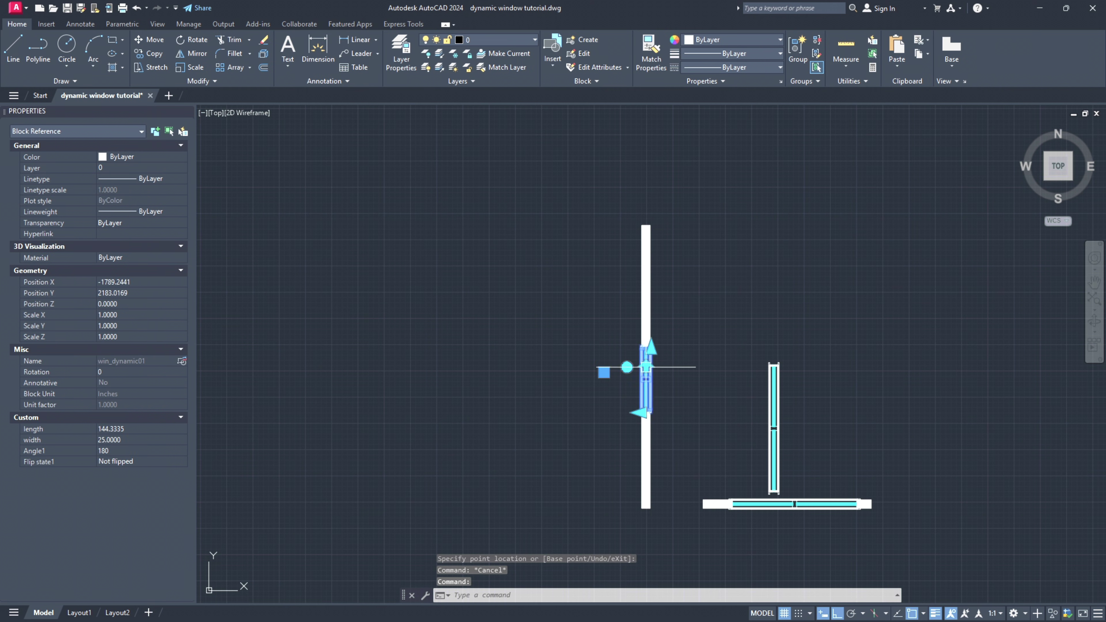
scroll(650, 351, up, 2)
click(652, 343)
click(691, 193)
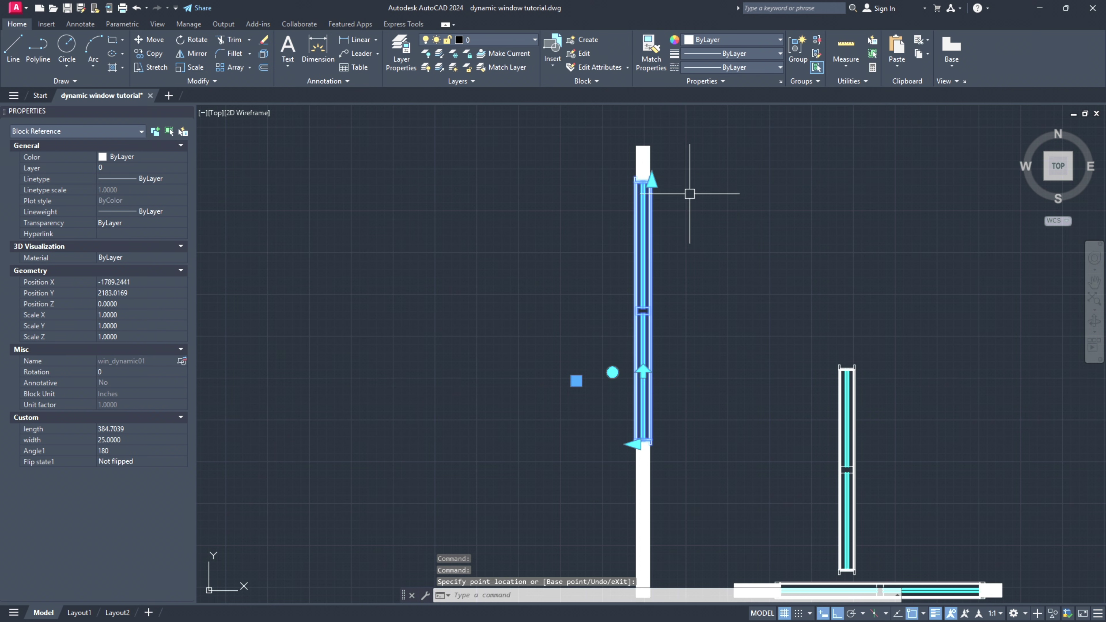
scroll(701, 264, down, 2)
key(Escape)
- Erase the spare upright window block standing above the horizontal wall
mouse_move(690, 364)
middle_down()
mouse_move(637, 425)
mouse_move(541, 324)
mouse_move(552, 353)
mouse_move(585, 373)
mouse_move(656, 385)
middle_up()
scroll(626, 396, up, 8)
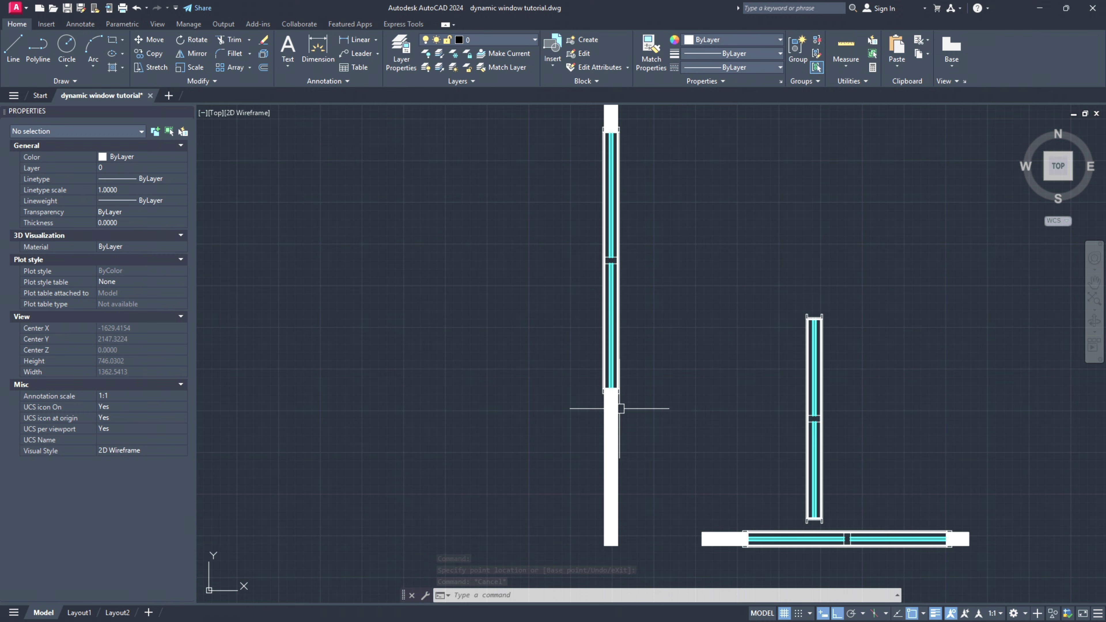
mouse_move(660, 127)
middle_down()
mouse_move(671, 240)
mouse_move(573, 247)
mouse_move(532, 229)
middle_up()
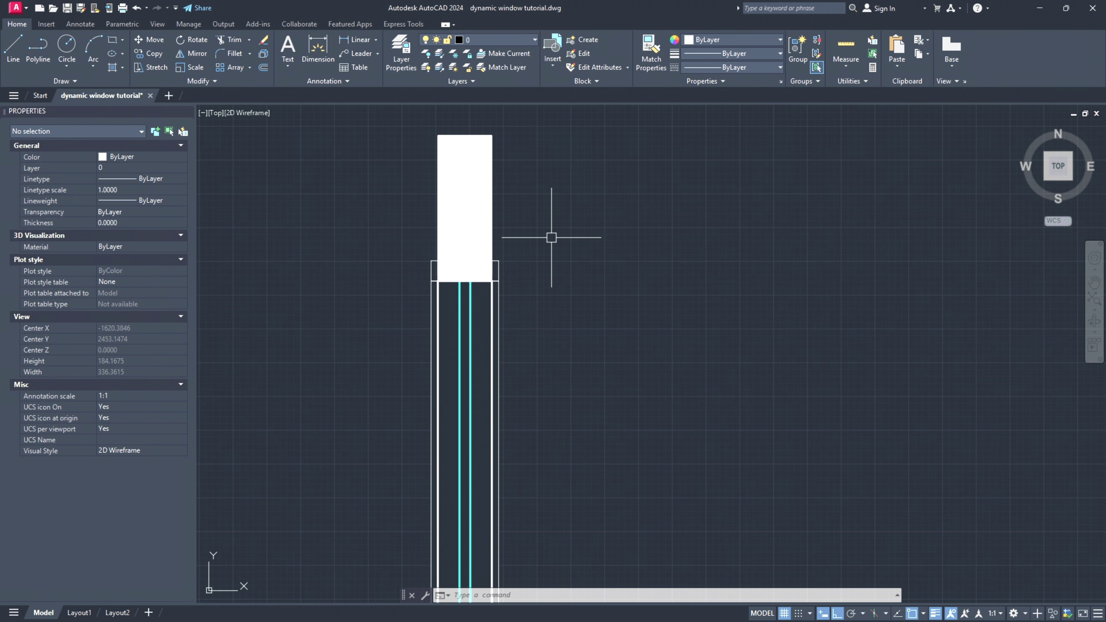
scroll(551, 237, down, 6)
scroll(596, 356, down, 2)
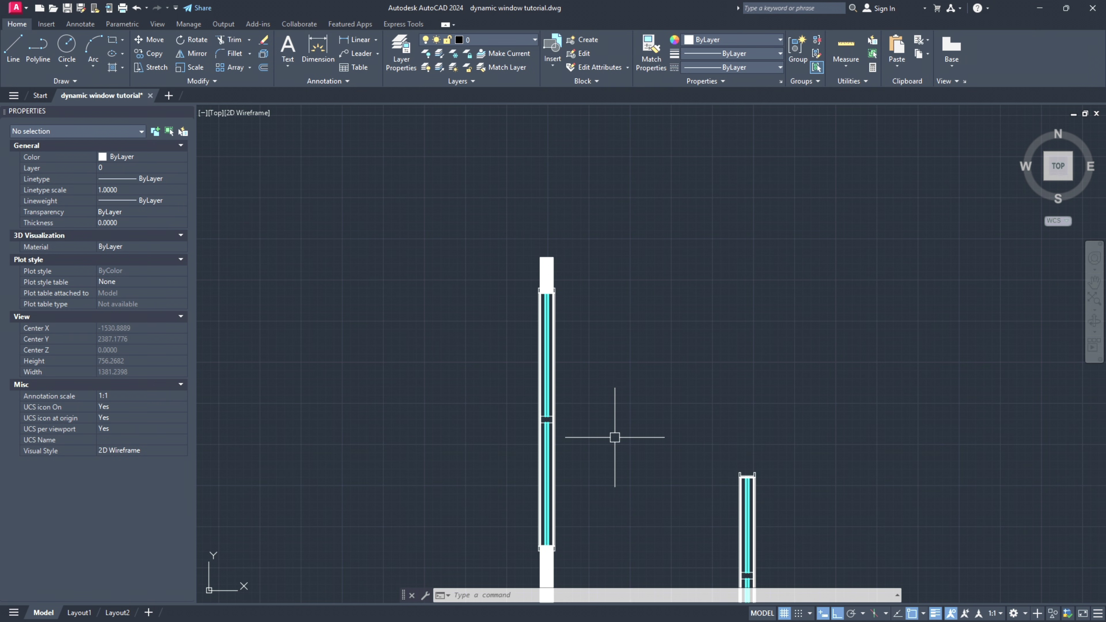
middle_drag(612, 437, 520, 170)
click(661, 368)
text(E)
key(Return)
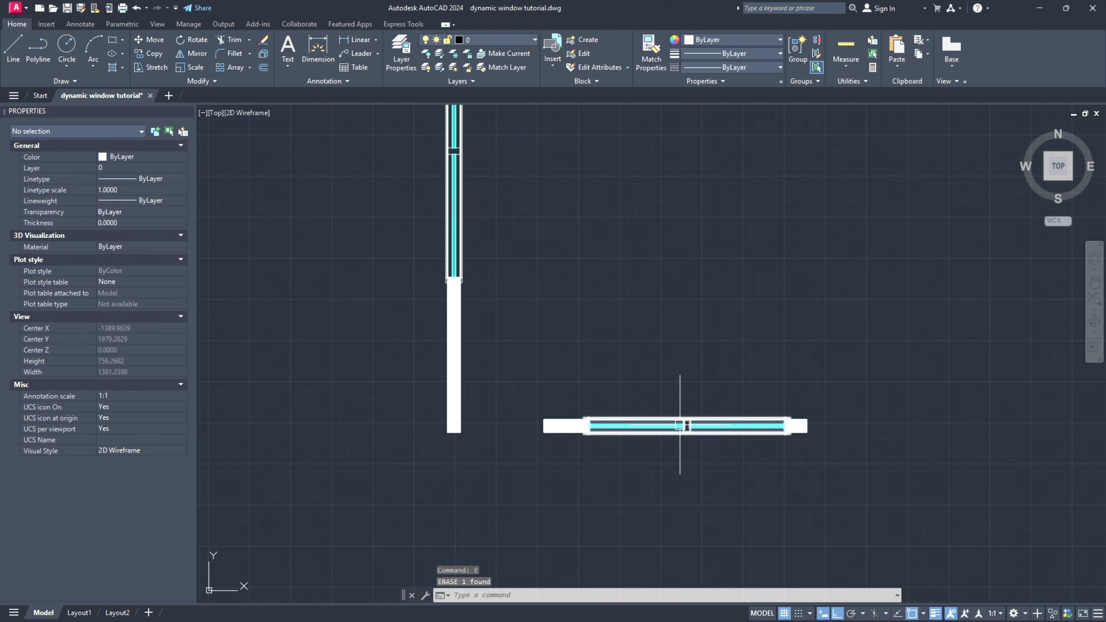
scroll(666, 362, down, 2)
middle_drag(755, 266, 736, 344)
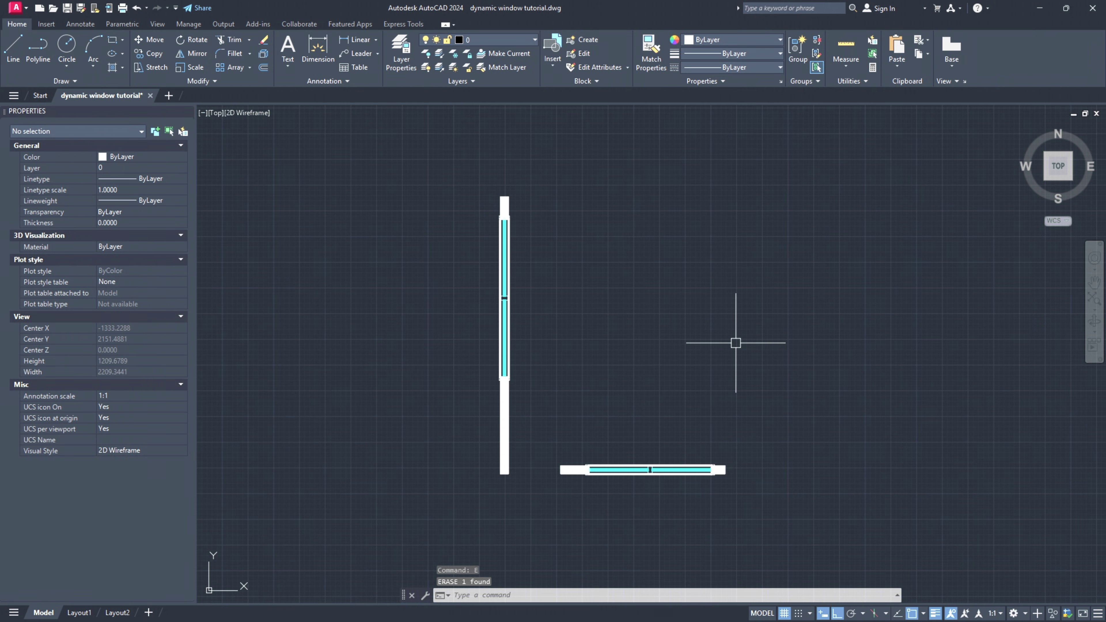
scroll(558, 334, up, 2)
middle_drag(558, 333, 543, 329)
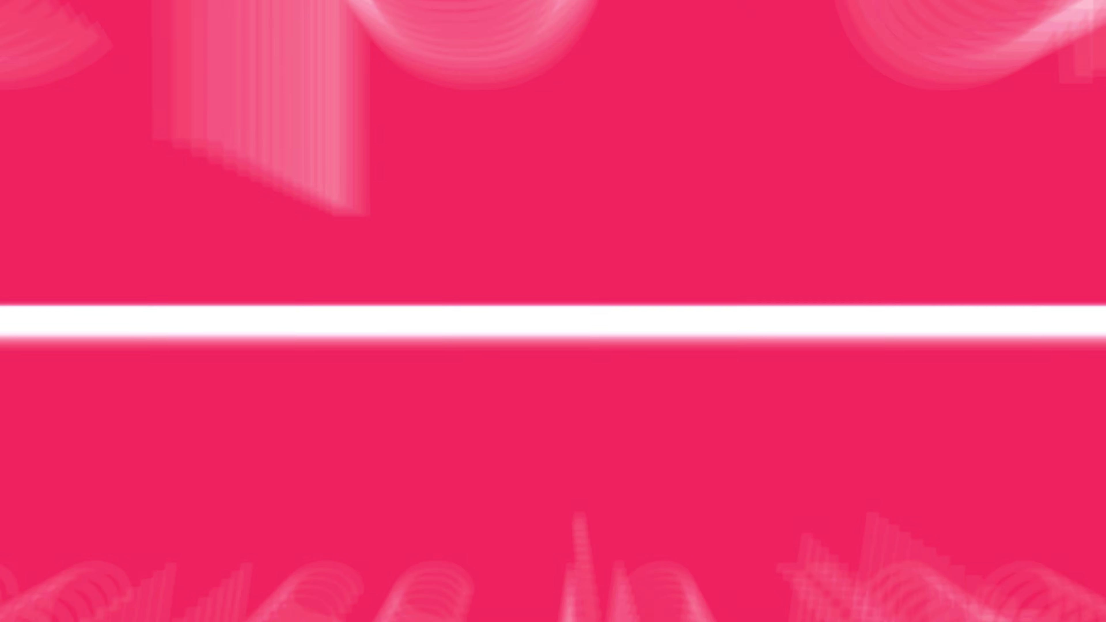